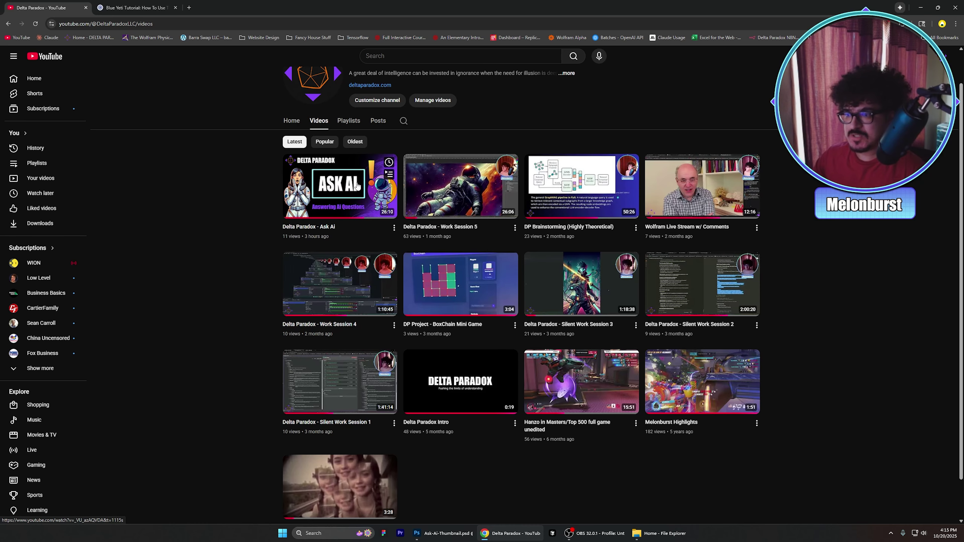
Compare the Ask AI thumbnail on the YouTube channel's videos page with the Photoshop design, checking the episode badge at reduced size
key("alt+Tab")
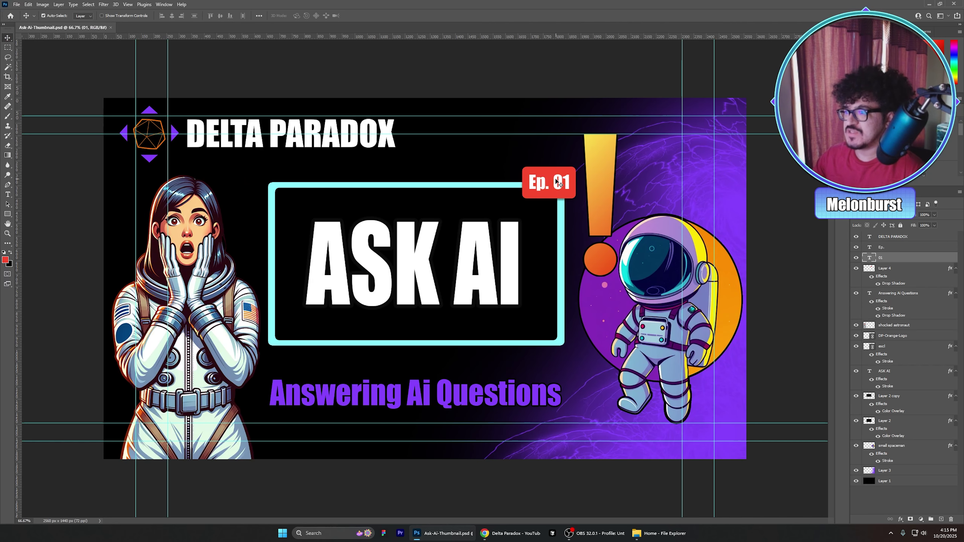
key("alt+Tab")
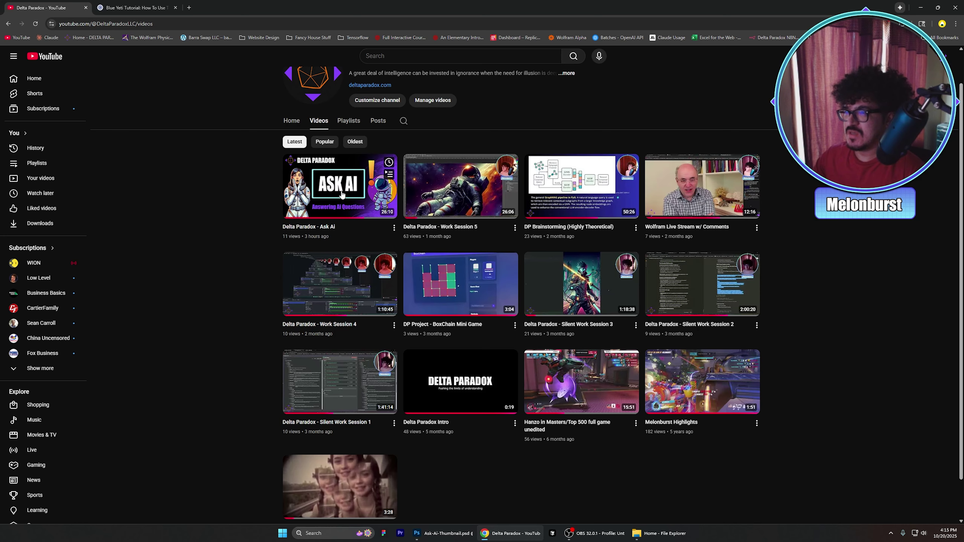
key("alt+Tab")
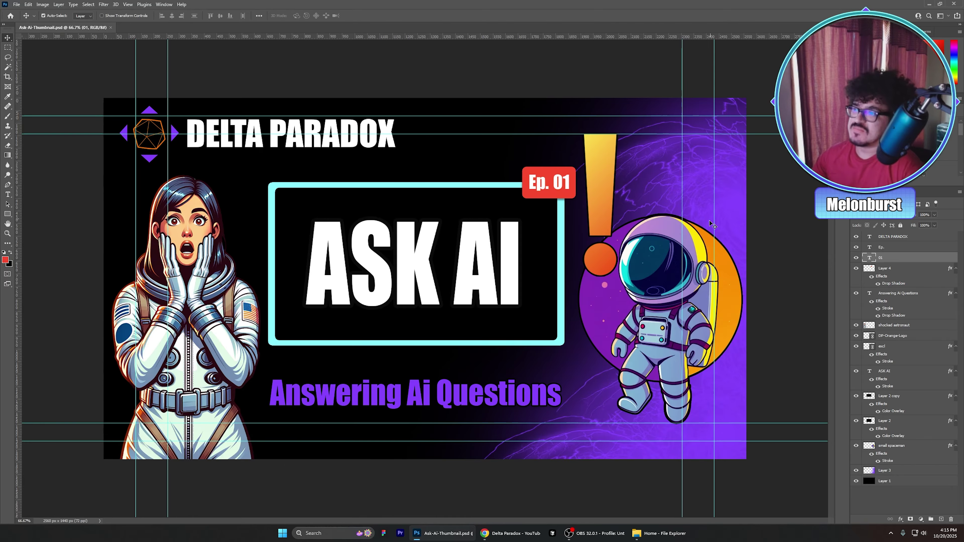
key("alt+Tab")
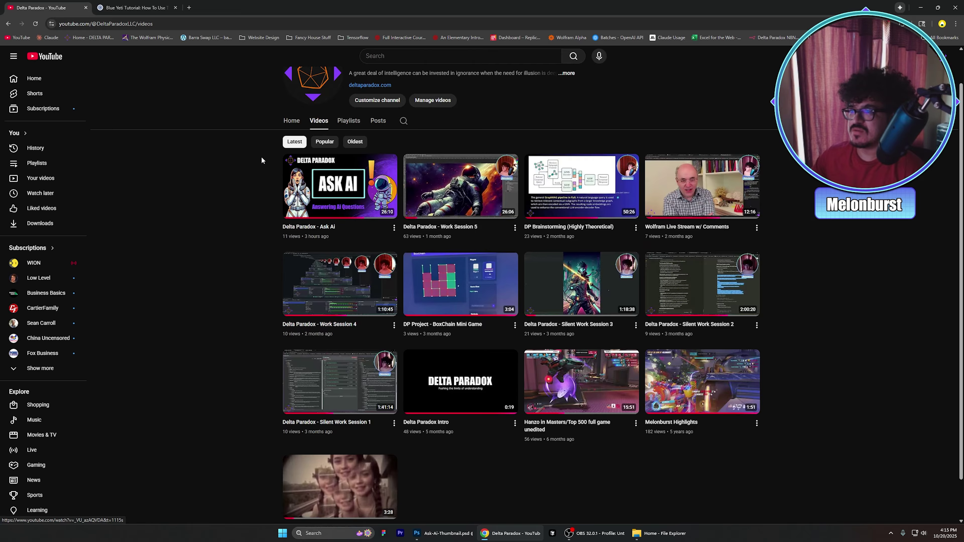
scroll(285, 183, "down", 1)
scroll(346, 181, "up", 2)
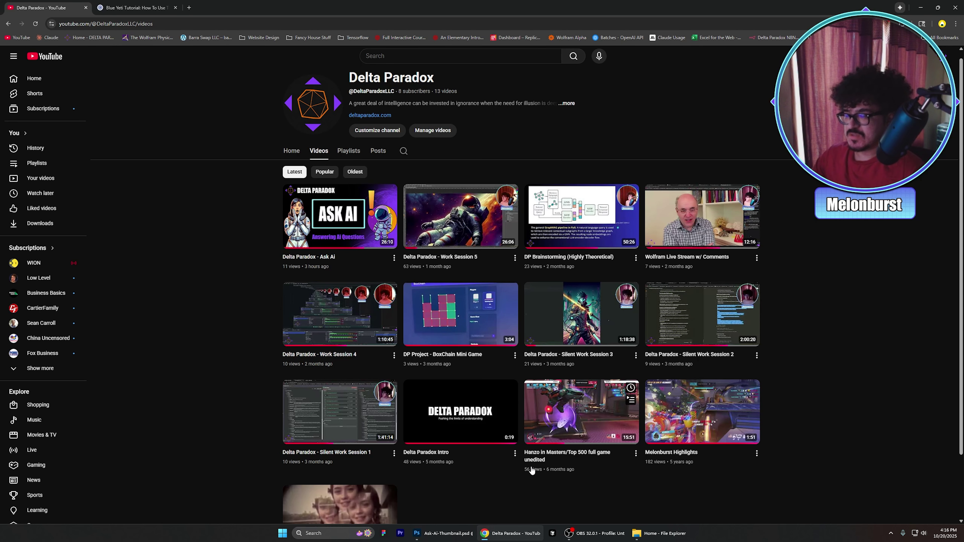
left_click(469, 532)
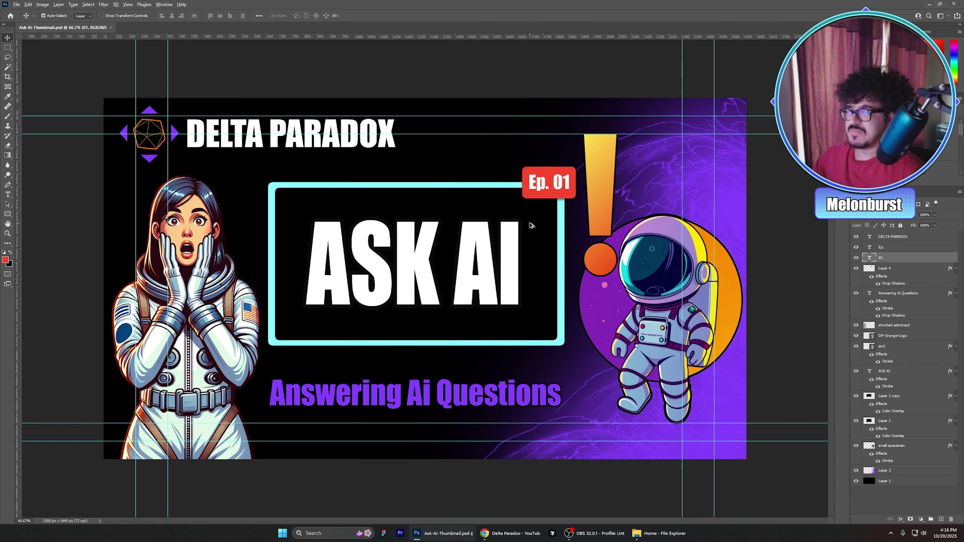
scroll(292, 209, "down", 5)
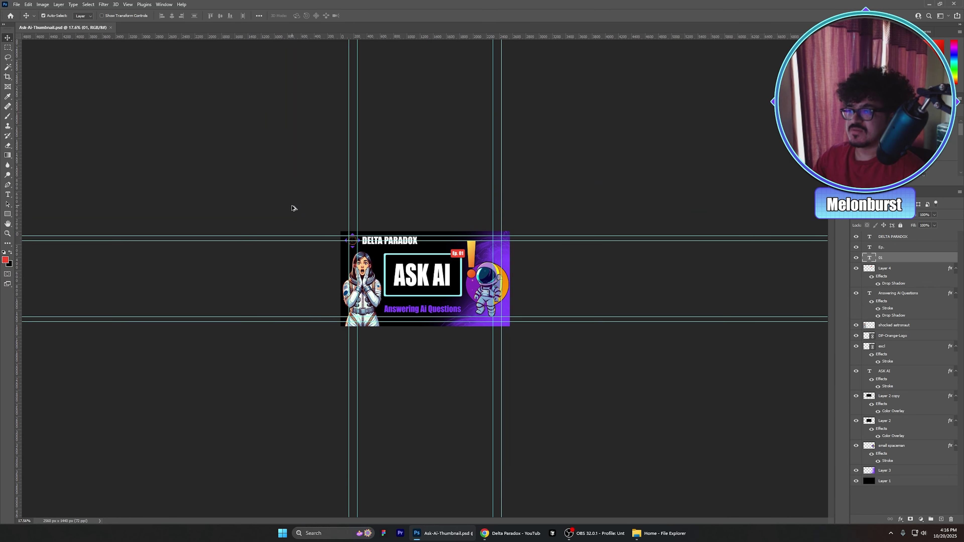
key("ctrl+0")
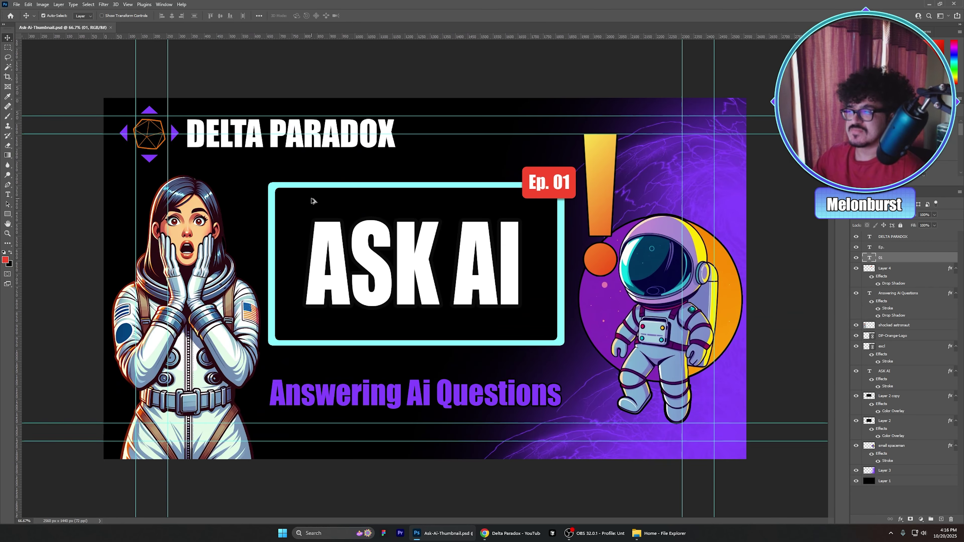
key("alt+Tab")
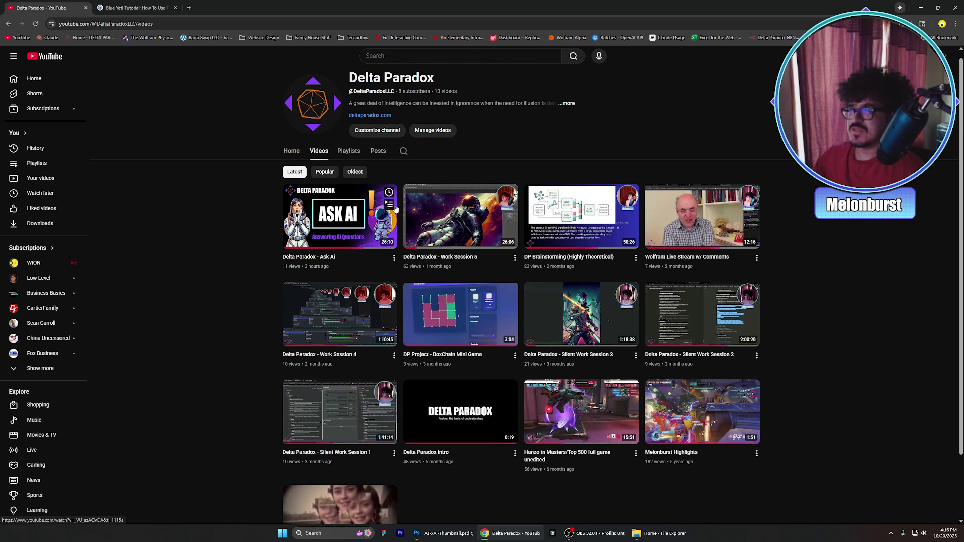
In Photoshop, link the "Ep." and "01" text layers with the red badge shape on Layer 4
key("alt+Tab")
left_click_drag(541, 178, 691, 105)
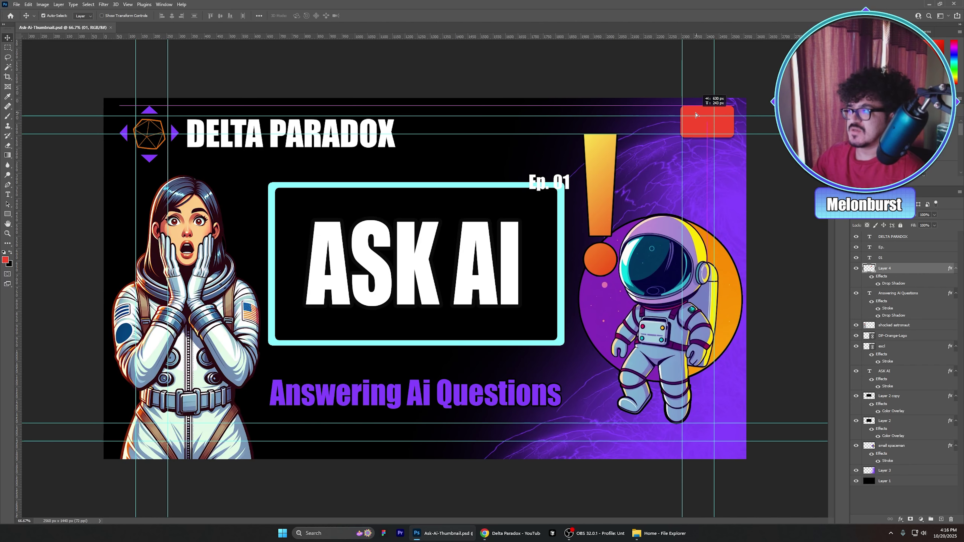
key("ctrl+z")
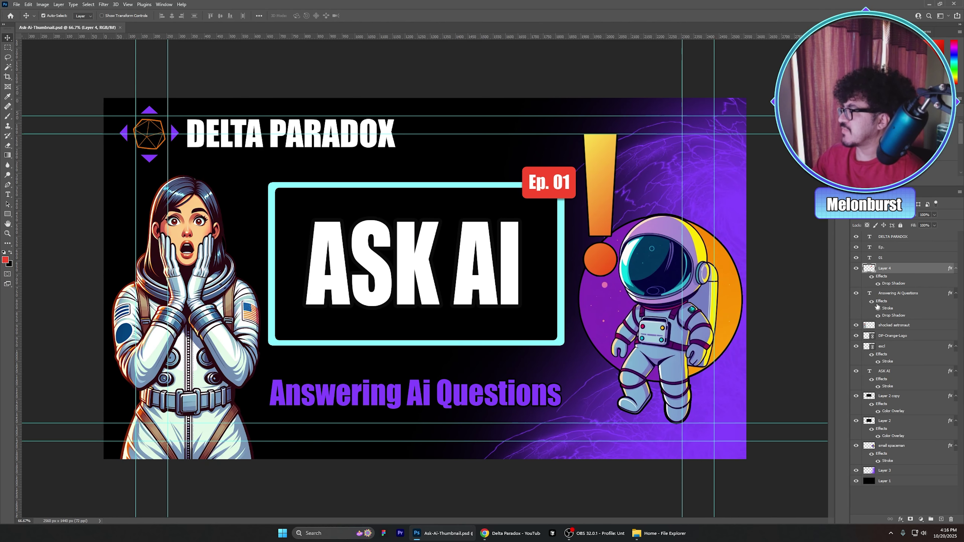
left_click(891, 250, "shift")
right_click(890, 250)
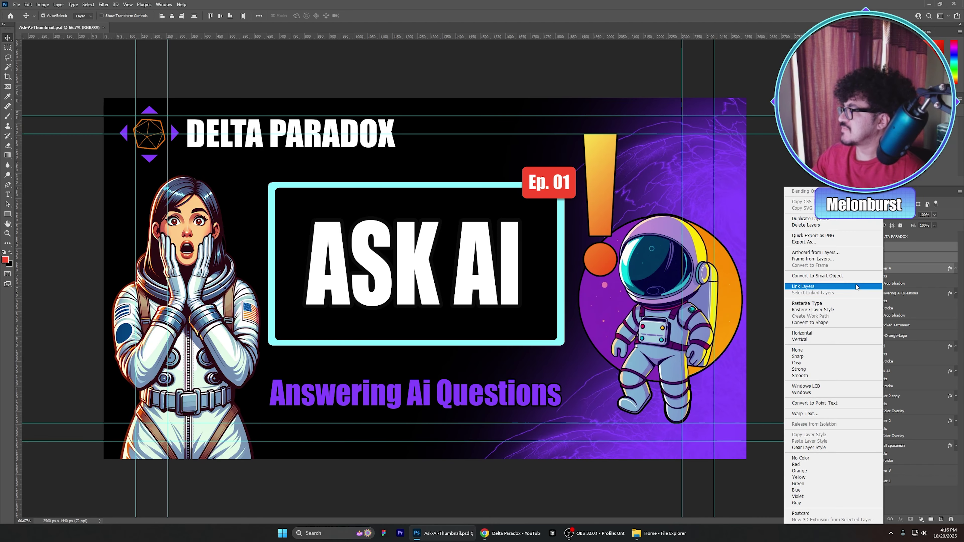
left_click(828, 287)
Scale the linked "Ep. 01" badge to about 152% and position it over the cyan frame's upper-right corner
mouse_move(545, 187)
left_mouse_down()
mouse_move(555, 154)
mouse_move(533, 136)
mouse_move(429, 134)
mouse_move(514, 201)
mouse_move(550, 203)
left_mouse_up()
key("ctrl+t")
left_click_drag(591, 171, 563, 173)
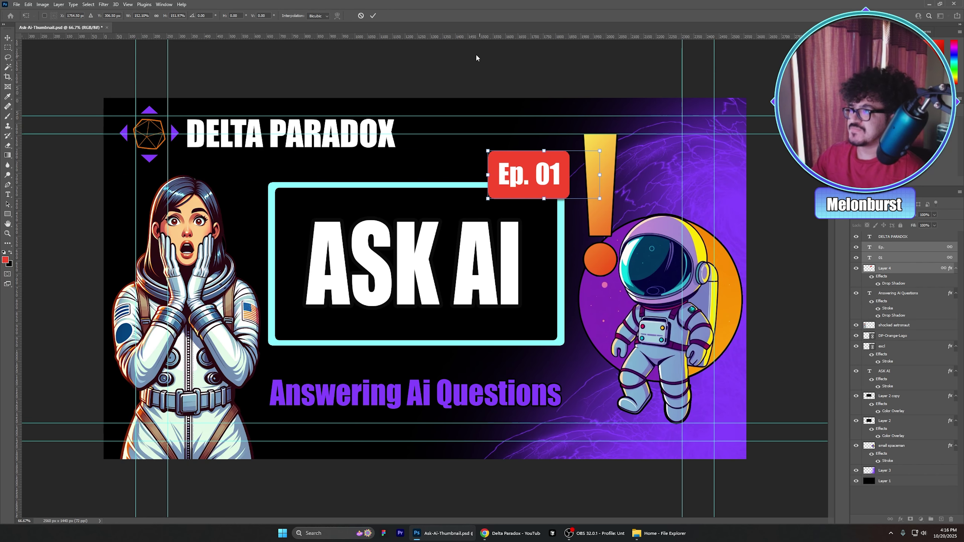
left_click(373, 16)
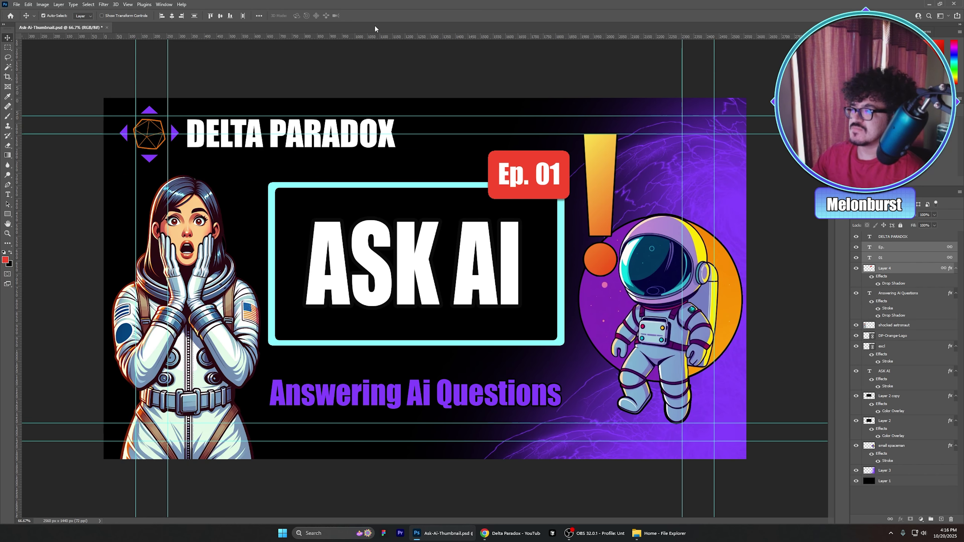
Try placing the "Ep. 01" badge at the cyan frame's lower-right corner, judging it at thumbnail size
scroll(531, 168, "down", 5)
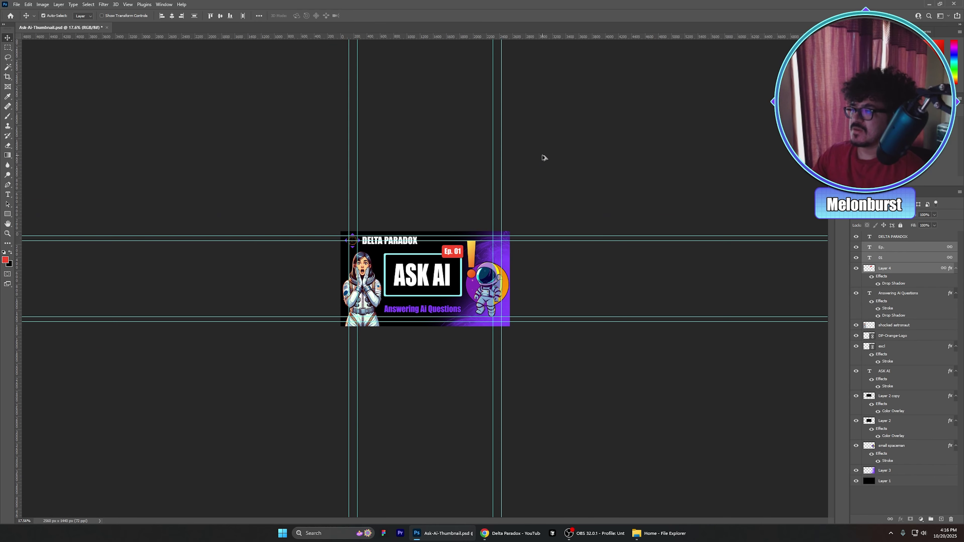
left_click_drag(465, 247, 457, 296)
left_click(636, 189)
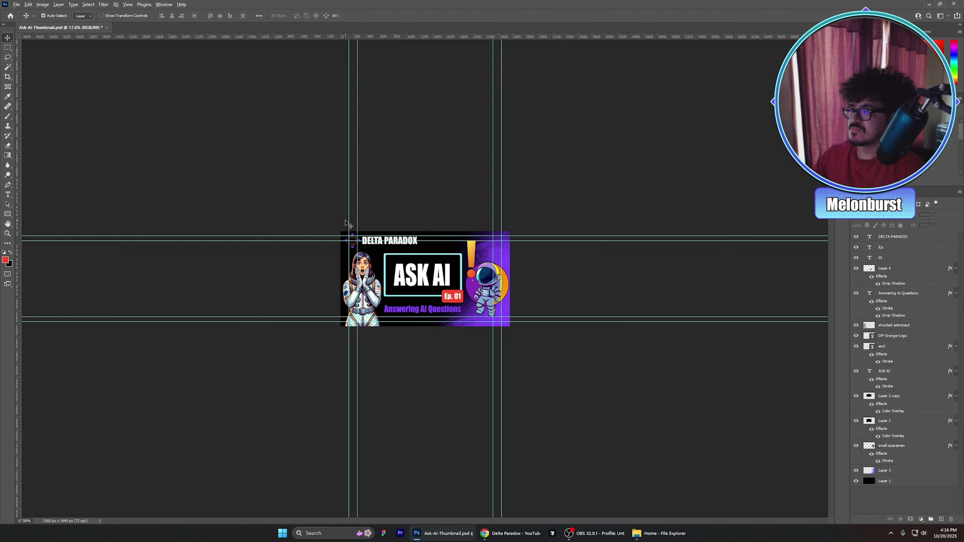
scroll(345, 223, "up", 2)
scroll(434, 279, "up", 4)
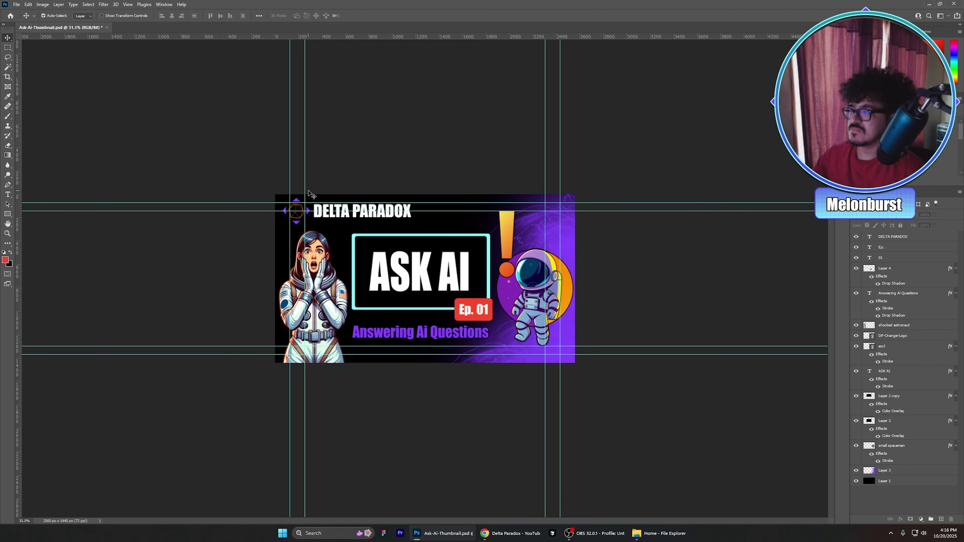
Move the "Ep. 01" badge to the cyan frame's upper-right corner and save the Photoshop document
left_click_drag(493, 322, 493, 220)
scroll(570, 208, "down", 6)
scroll(571, 208, "up", 2)
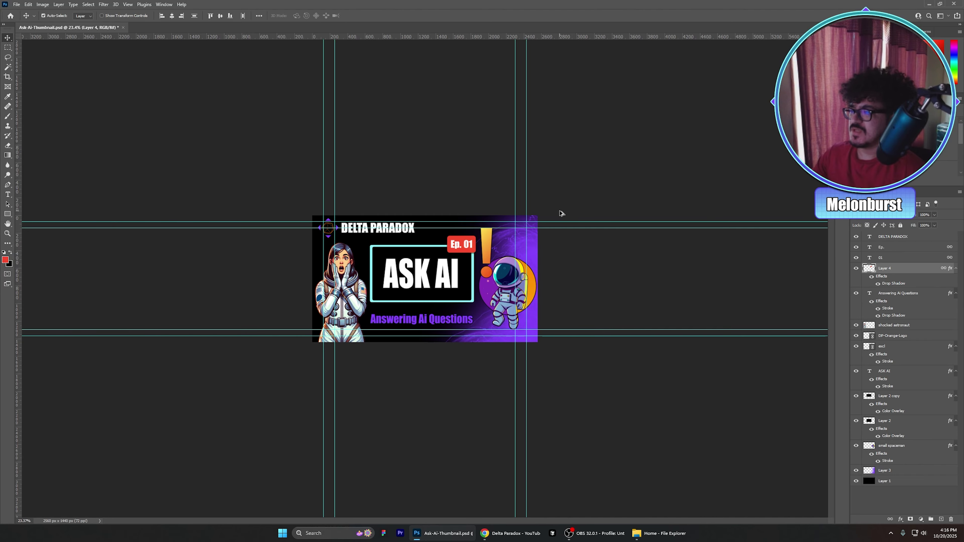
scroll(484, 220, "up", 2)
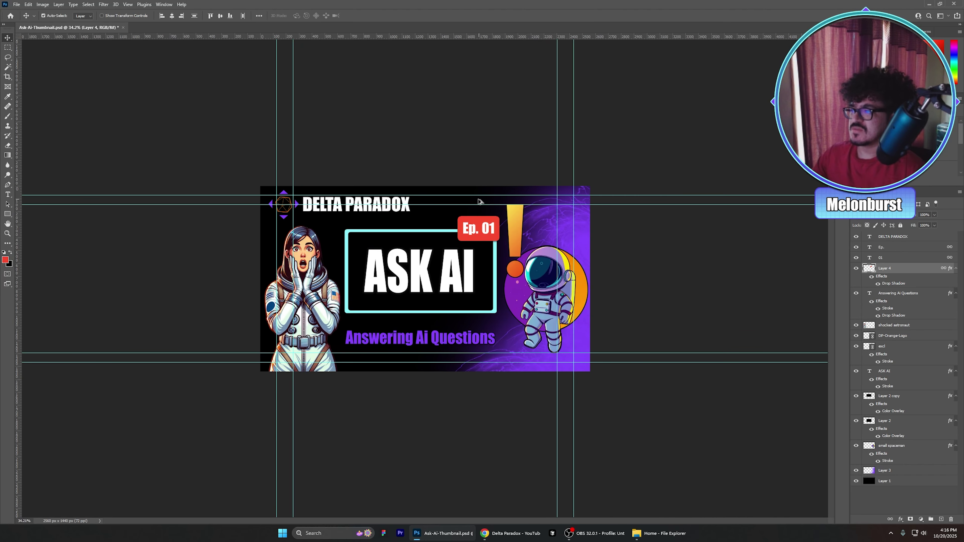
scroll(479, 201, "up", 2)
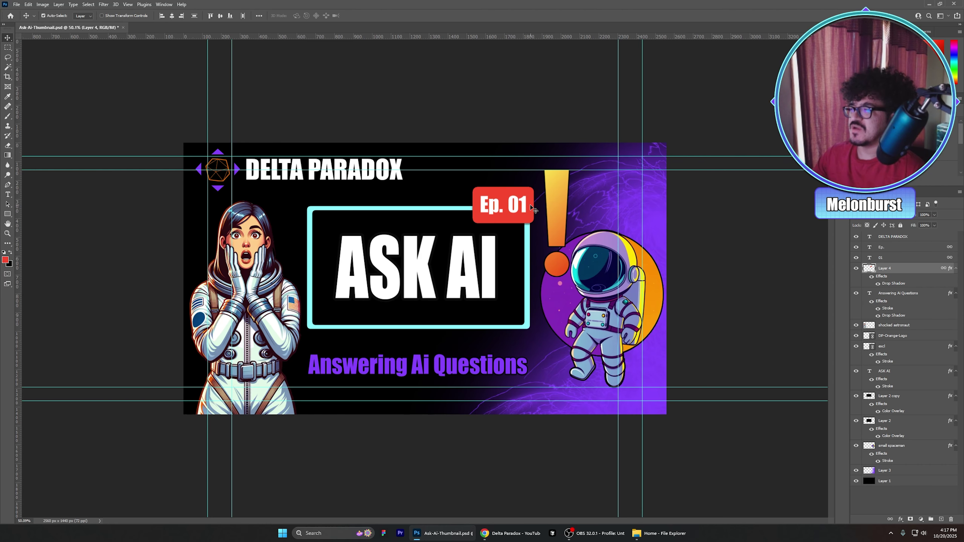
key("ctrl+s")
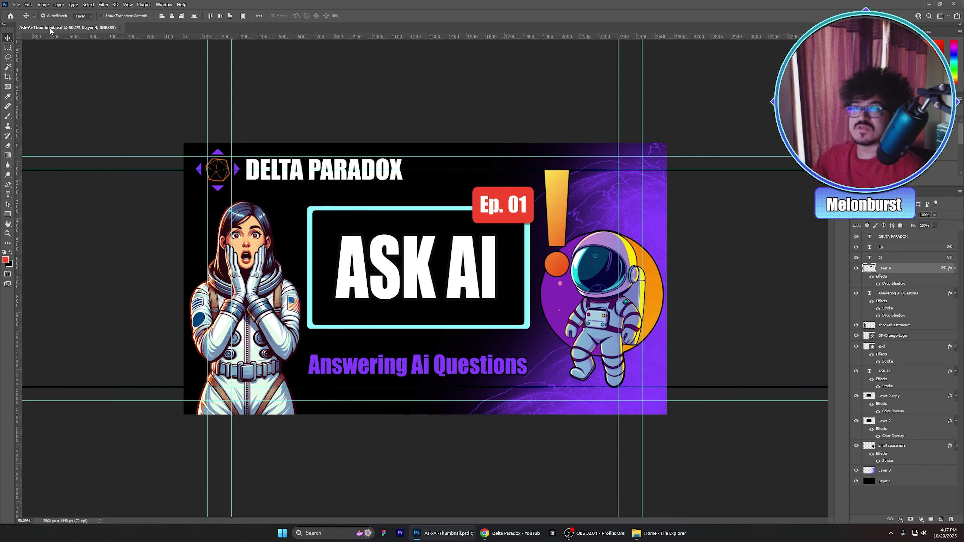
Save a JPEG copy of the thumbnail as Ask-Ai-Thumbnail in the Delta Paradox Website folder, replacing the existing file
left_click(16, 4)
left_click(27, 98)
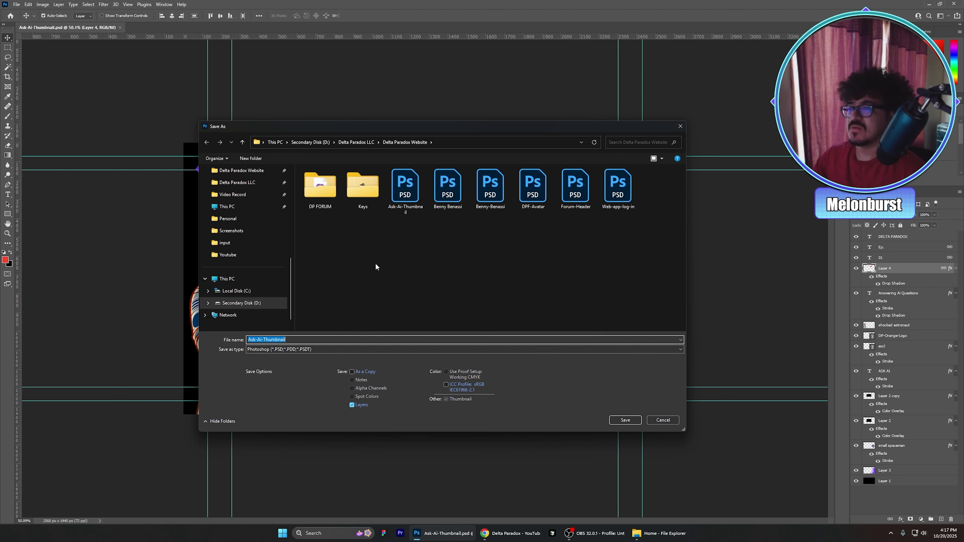
left_click(376, 349)
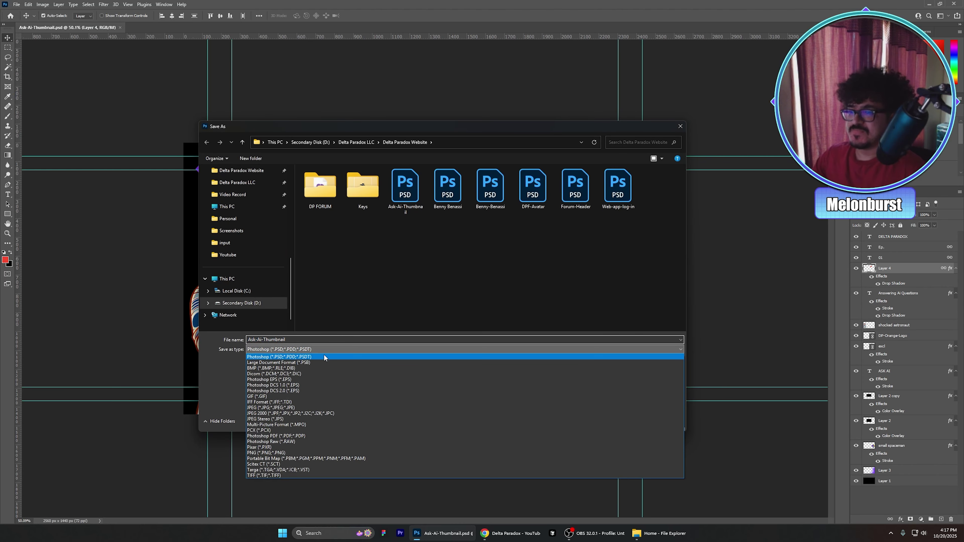
left_click(310, 409)
double_click(405, 192)
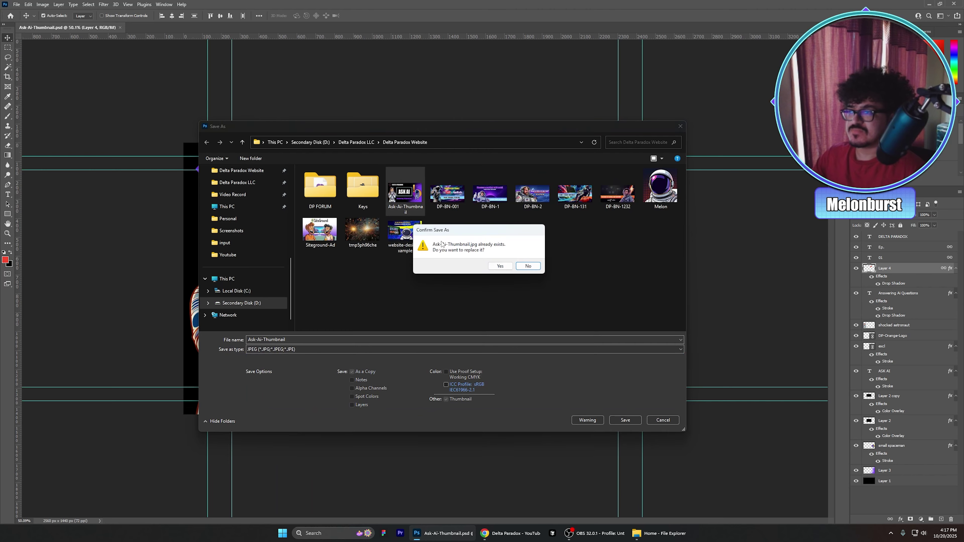
left_click(500, 266)
key("Return")
Switch to the browser and open the details of the "Delta Paradox - Ask Ai" video in YouTube Studio
key("alt+Tab")
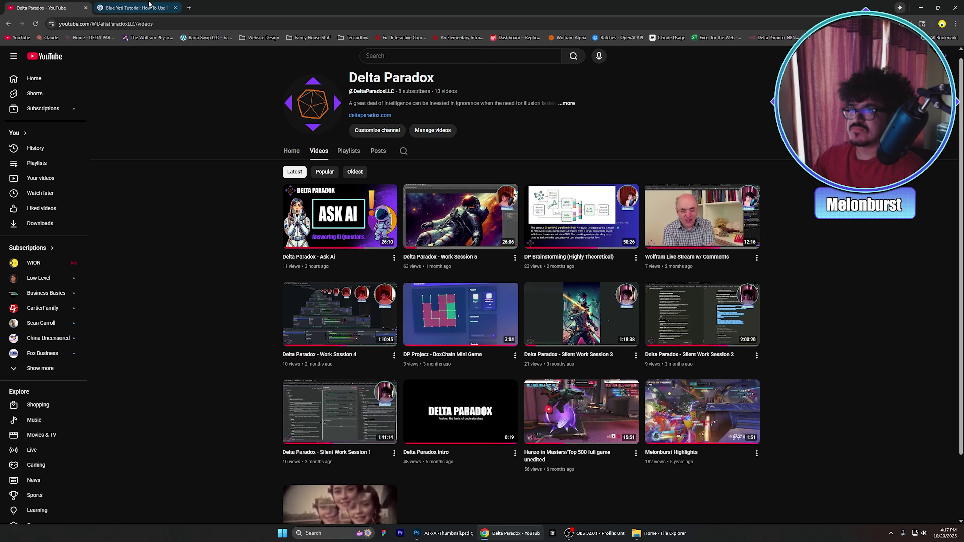
left_click(423, 131)
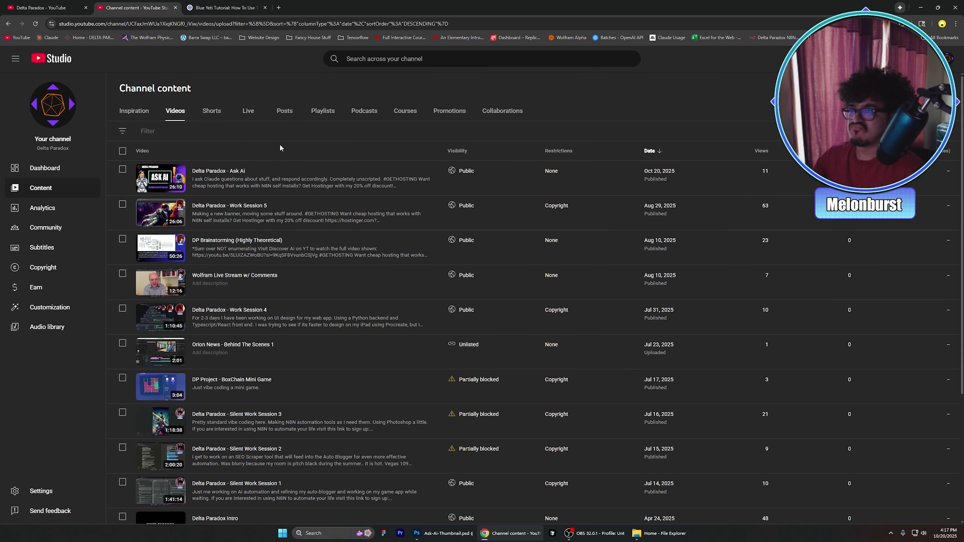
left_click(64, 176)
left_click(64, 195)
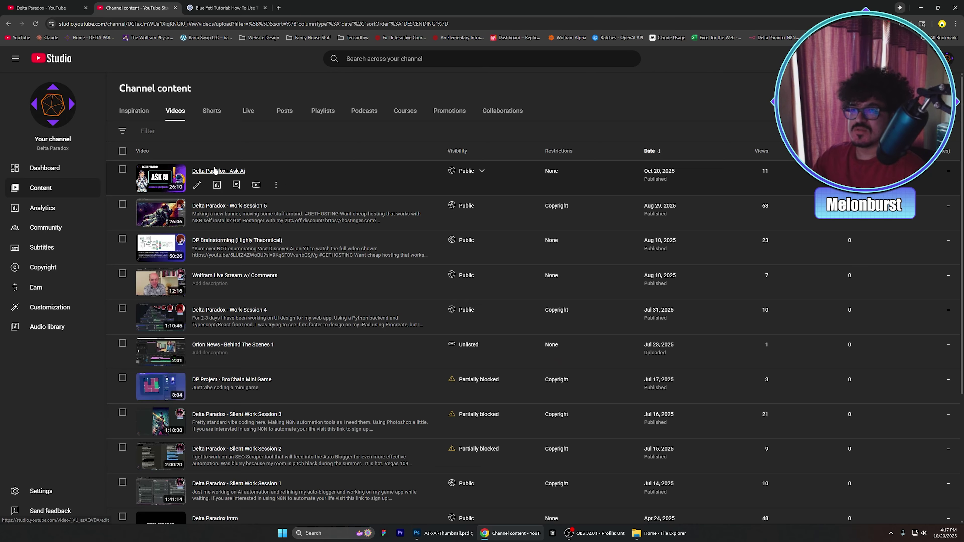
left_click(217, 171)
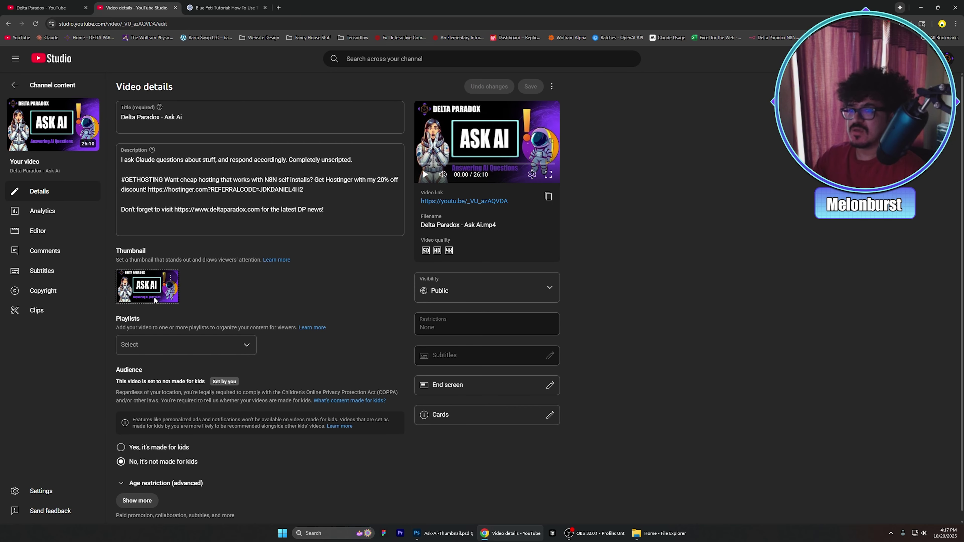
Replace the video's thumbnail with the Ask-Ai-Thumbnail image and save the video details
left_click(172, 276)
left_click(190, 285)
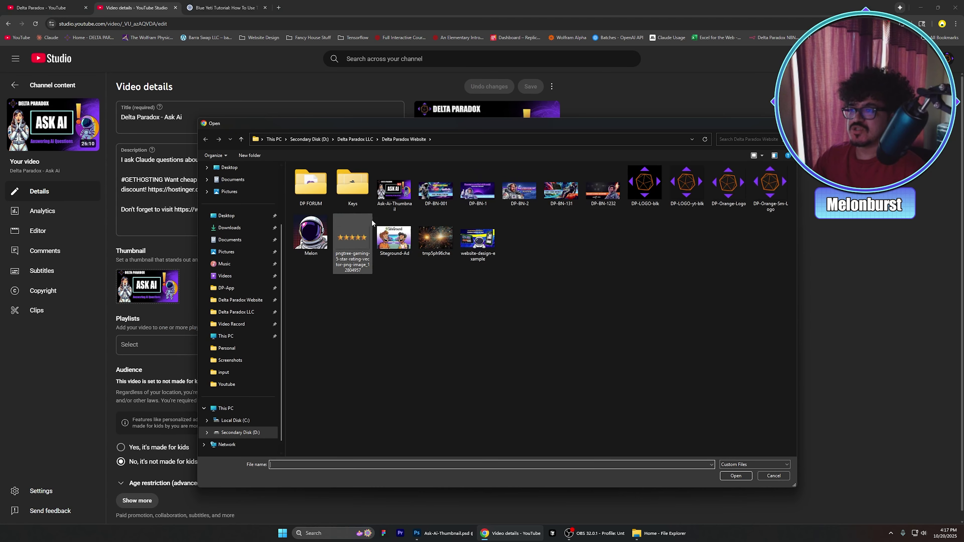
double_click(408, 196)
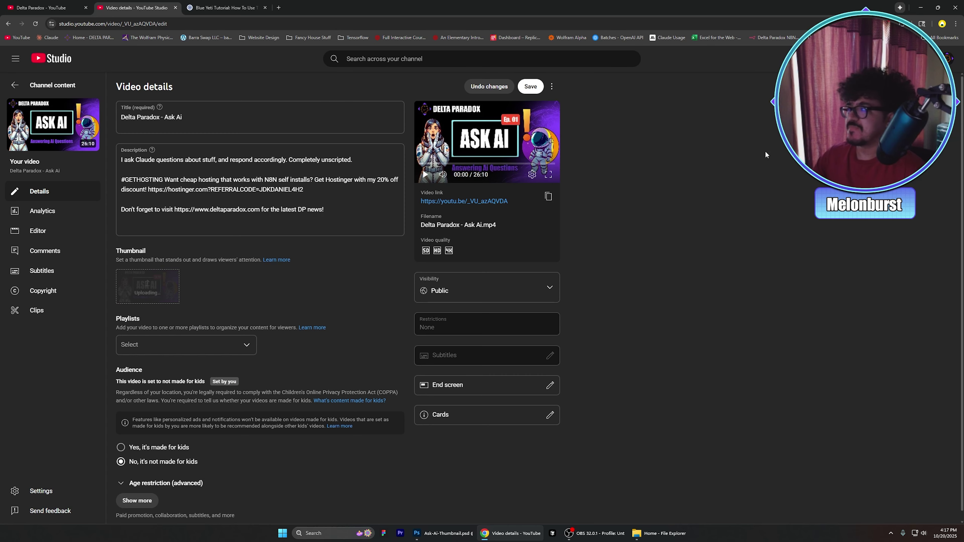
left_click(531, 86)
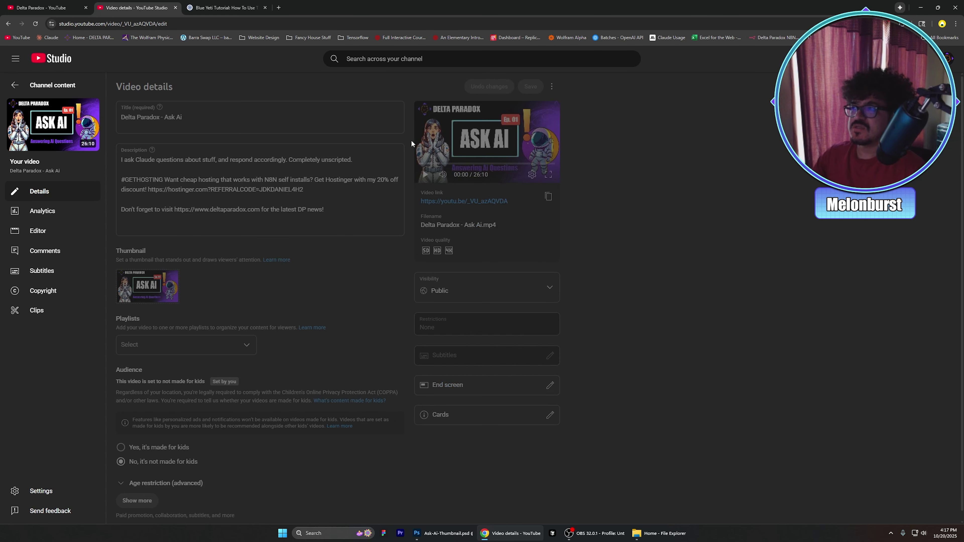
Reload the channel's videos page and delete Chrome's browsing data
left_click(42, 8)
key("F5")
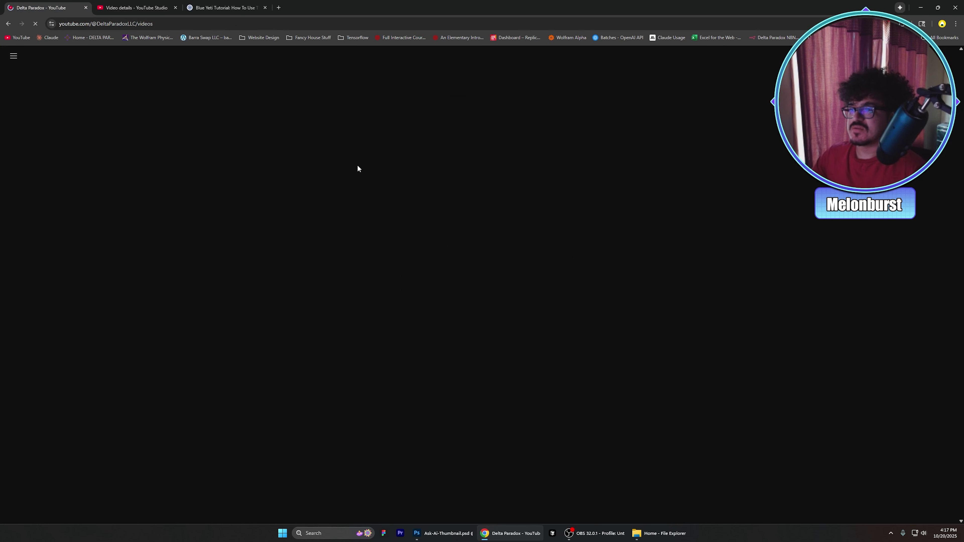
key("ctrl+h")
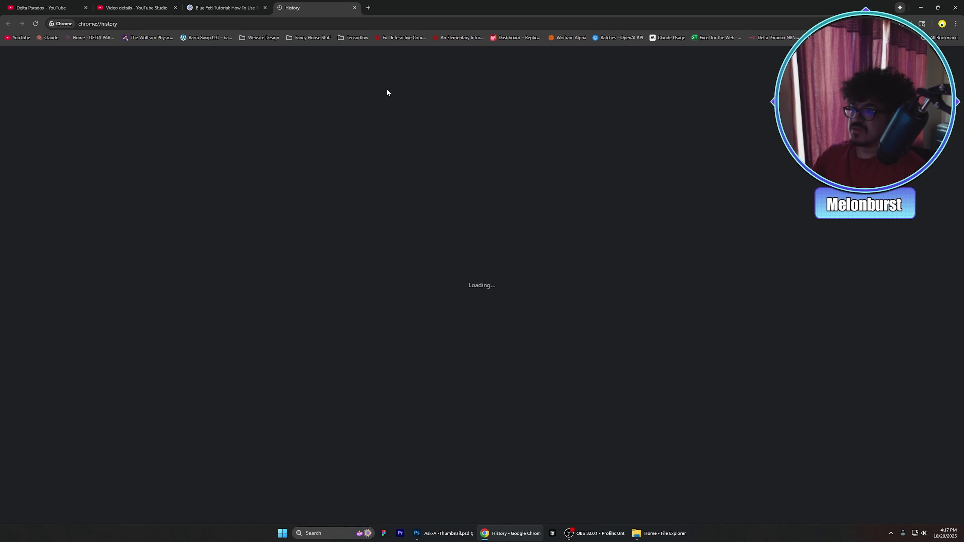
left_click(40, 111)
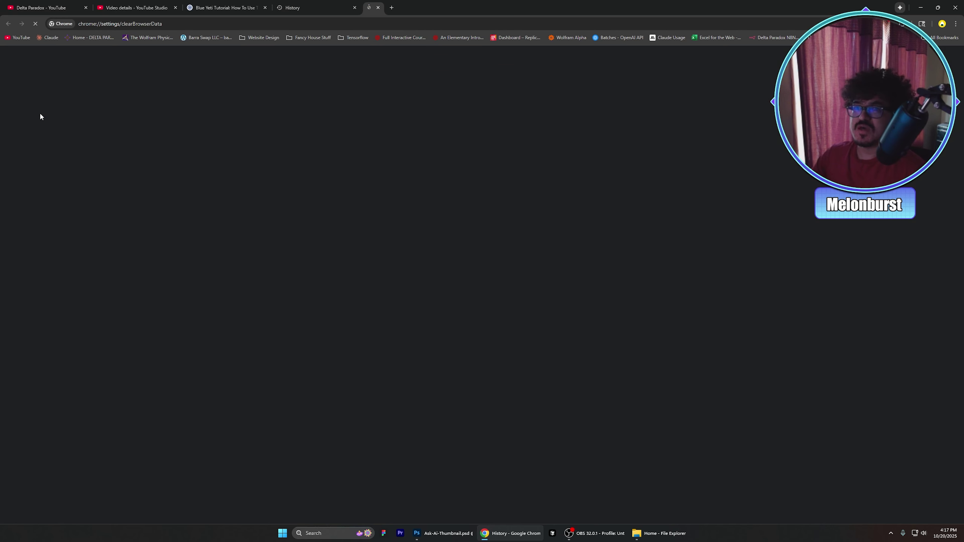
left_click(565, 337)
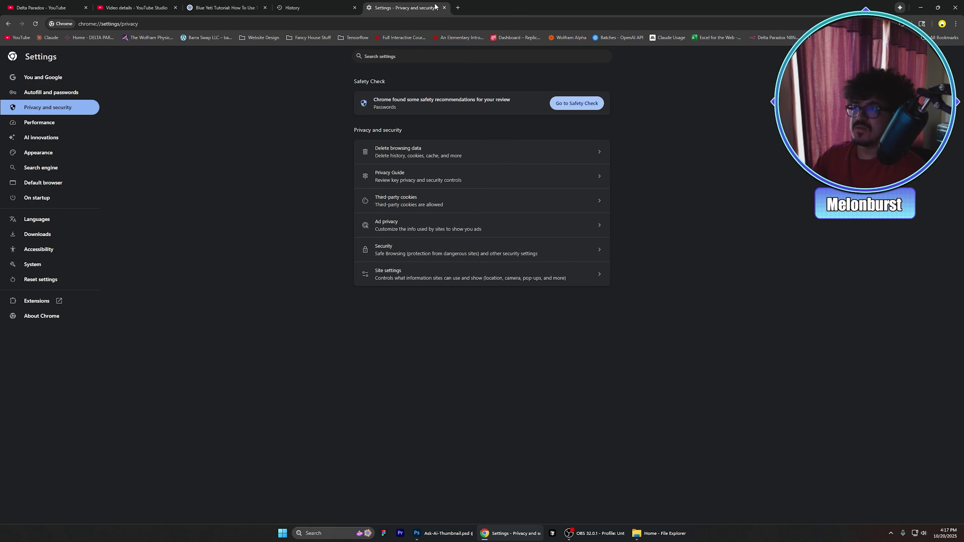
Close the browser settings page and examine the Ask AI thumbnail among the channel's other videos
left_click(444, 8)
left_click(76, 8)
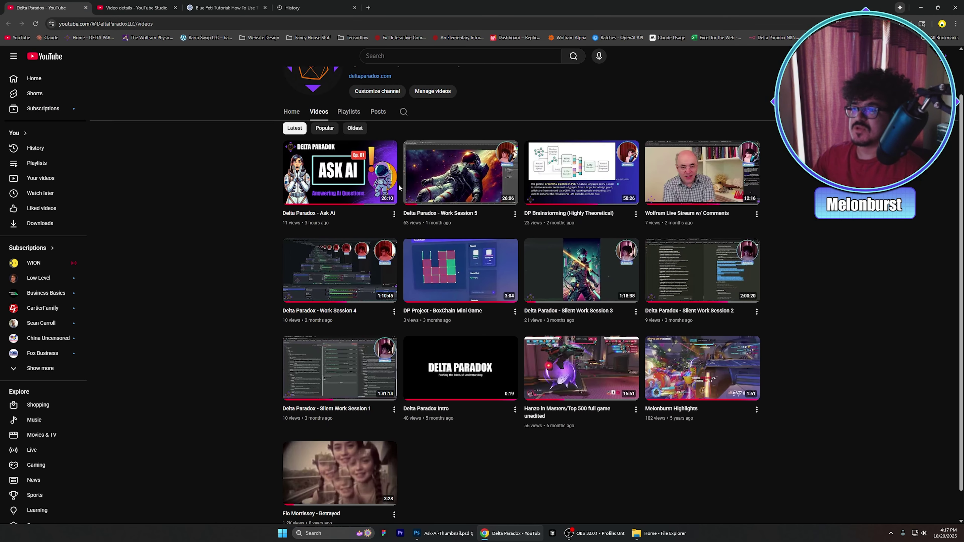
scroll(272, 209, "down", 1)
scroll(272, 210, "up", 1)
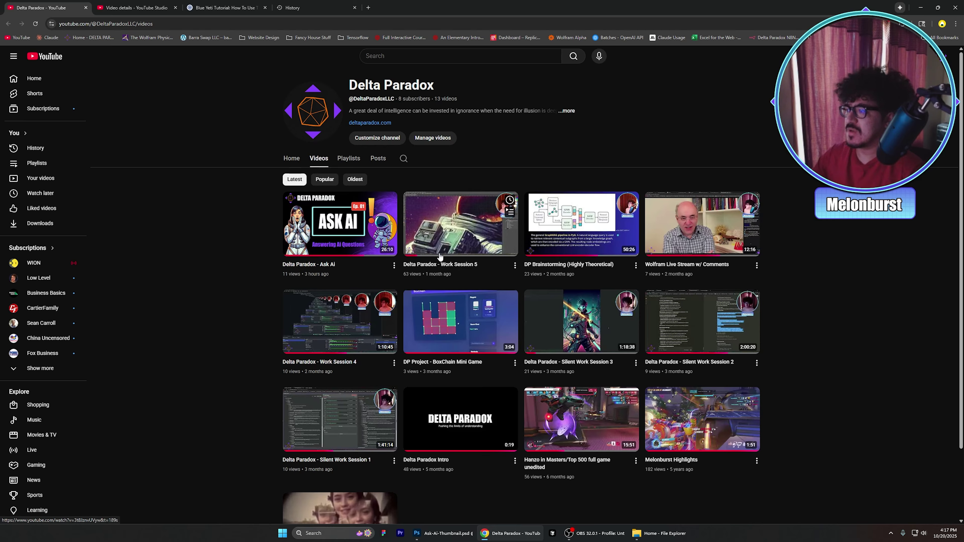
scroll(578, 222, "down", 2)
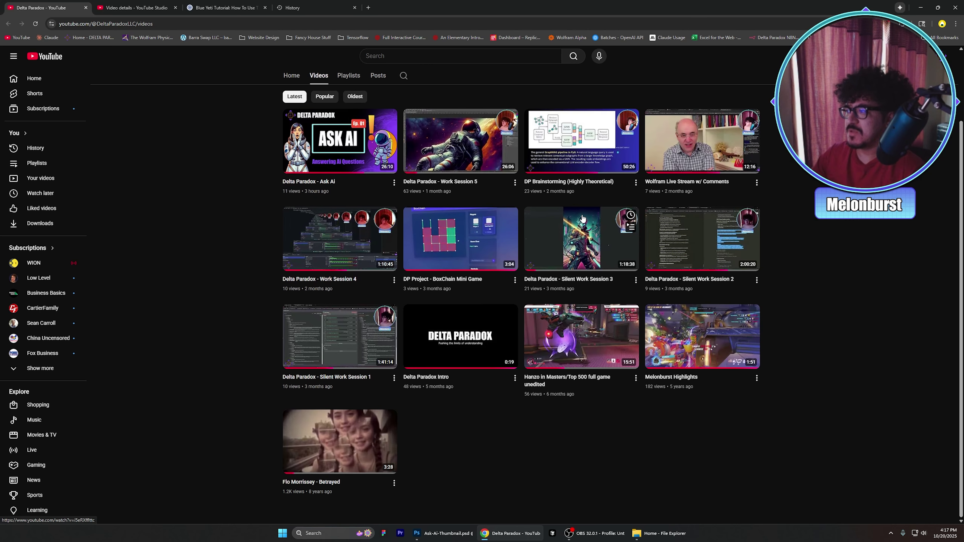
scroll(450, 275, "up", 2)
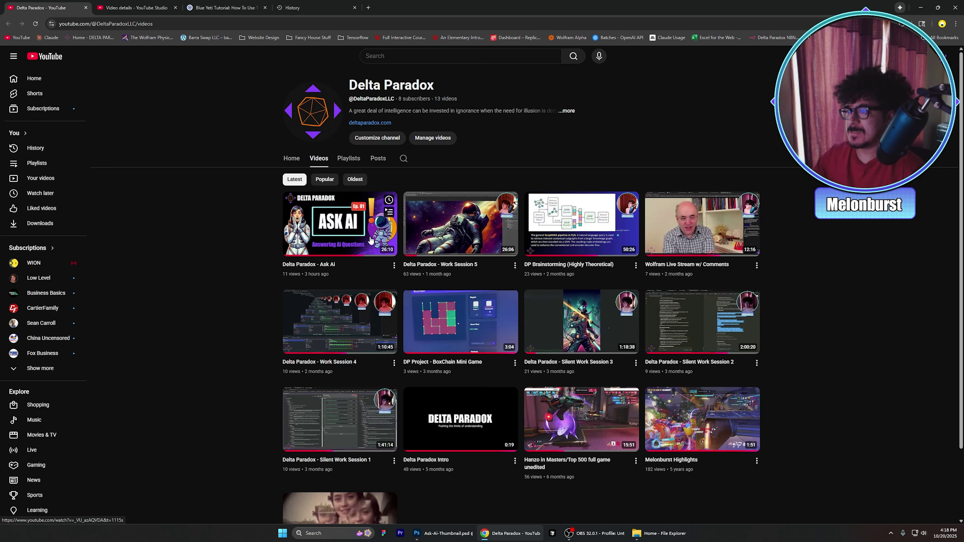
scroll(339, 232, "down", 2)
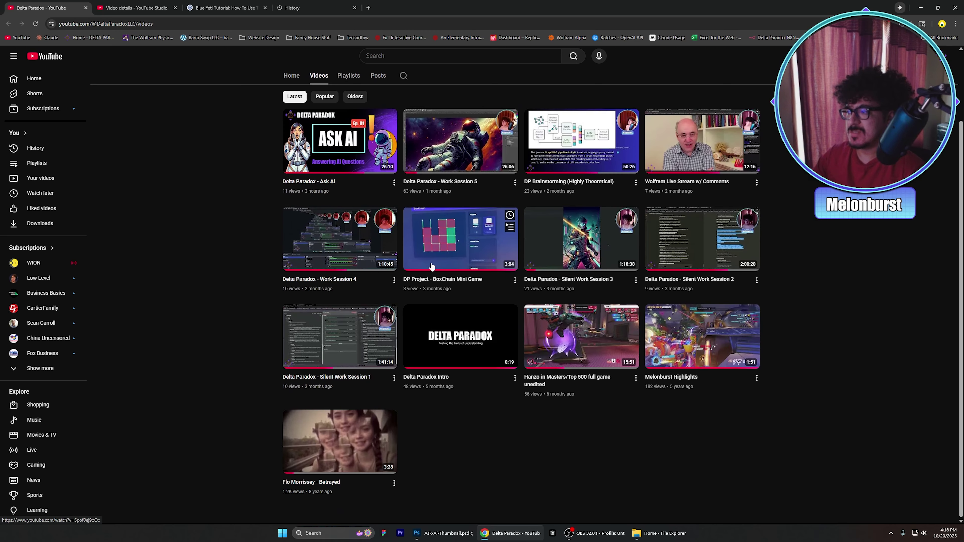
scroll(380, 232, "up", 2)
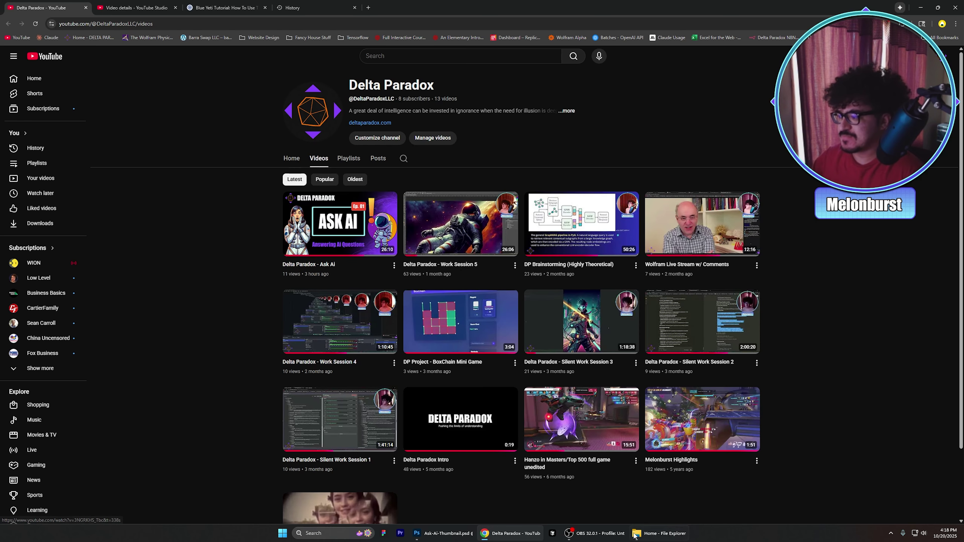
Switch to OBS and stop the recording
left_click(447, 539)
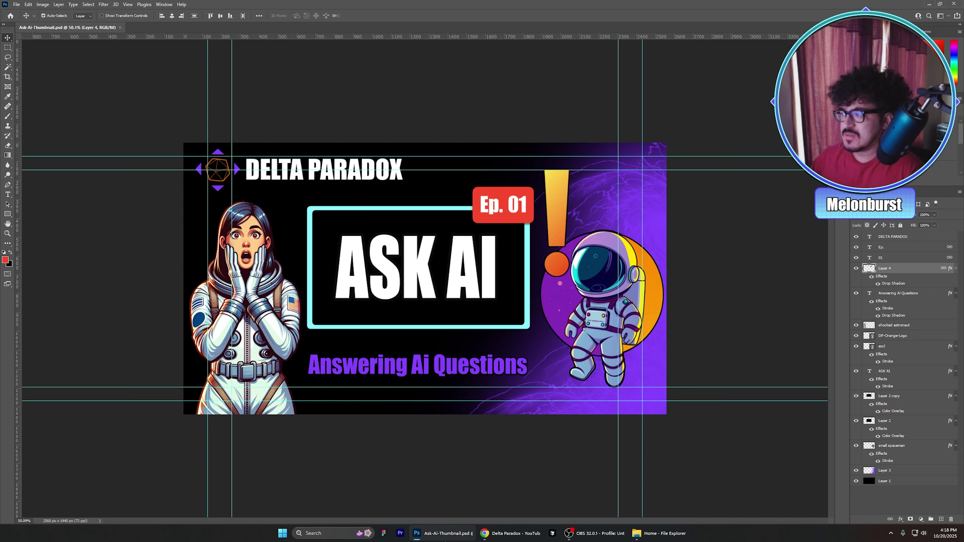
left_click(511, 533)
left_click(446, 533)
left_click(591, 535)
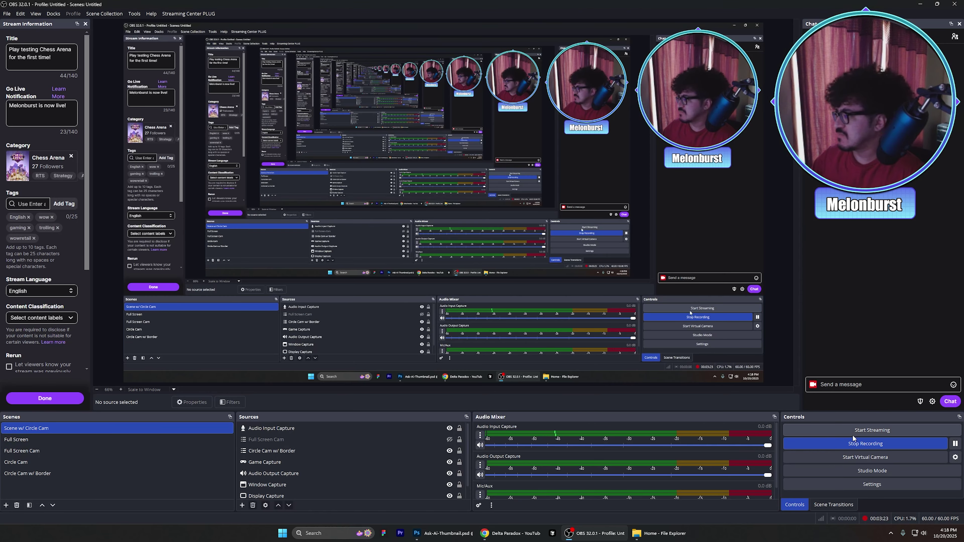
left_click(820, 440)
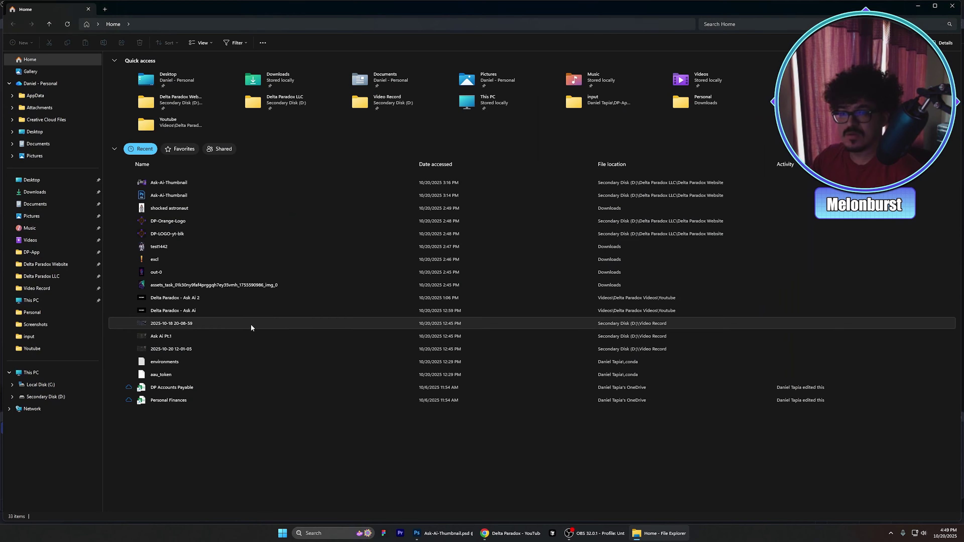
Return to the thumbnail in Photoshop and toggle the visibility of Layer 4, Layer 3 and the small spaceman layer to examine the composition
left_click(446, 533)
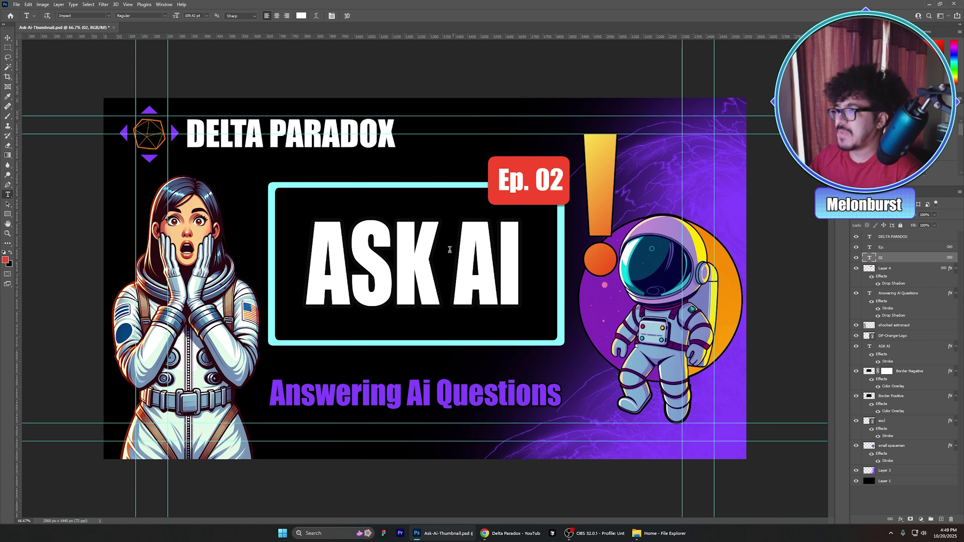
left_click(857, 268)
left_click(856, 269)
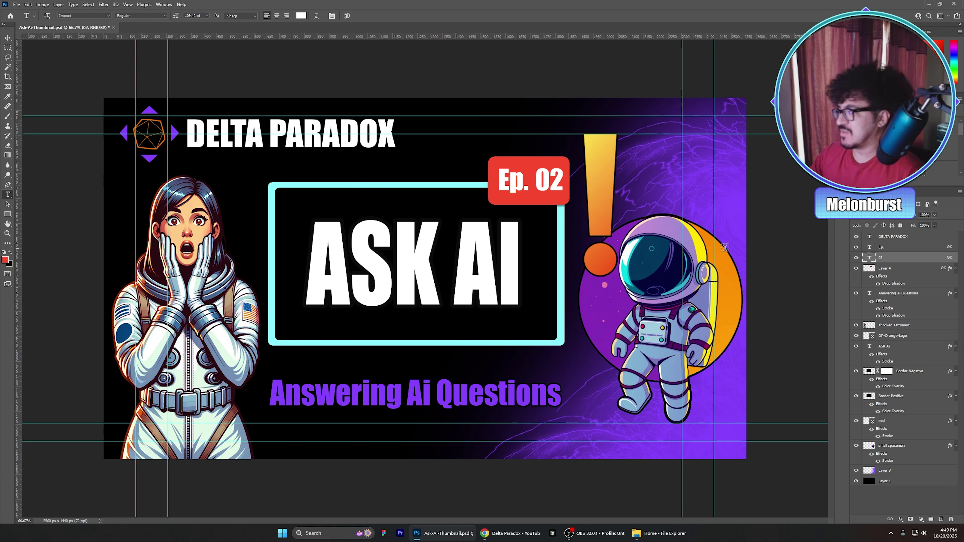
left_click(857, 471)
left_click(857, 471)
left_click(857, 446)
left_click(856, 446)
left_click(857, 446)
left_click(857, 446)
key("alt+Tab")
key("alt+Tab")
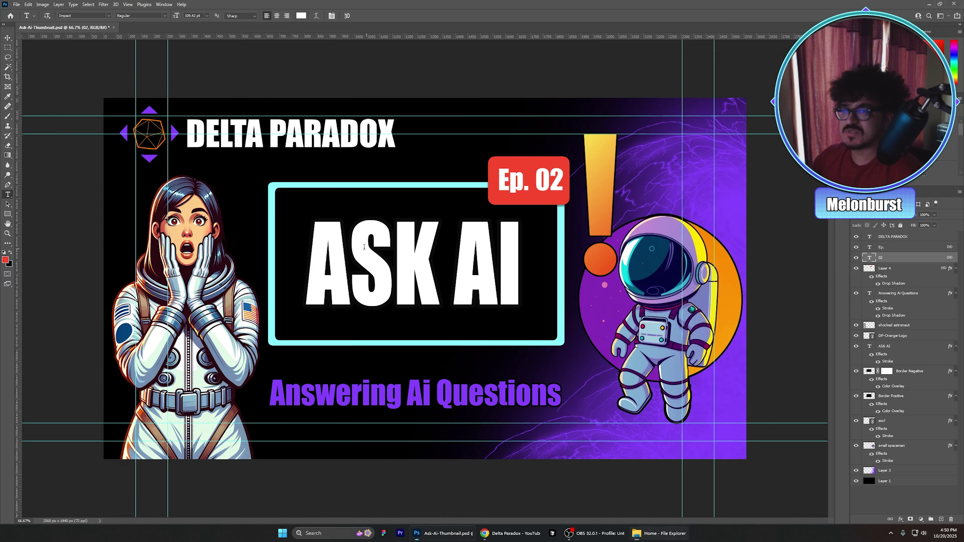
Browse the Downloads folder in File Explorer and preview the thumbs-up astronaut image
key("alt+Tab")
left_click(46, 192)
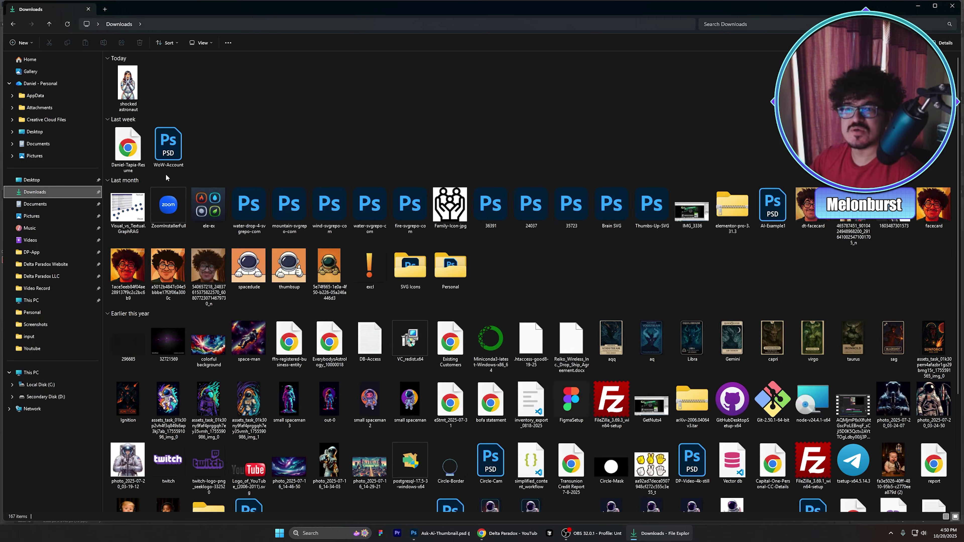
scroll(166, 176, "down", 5)
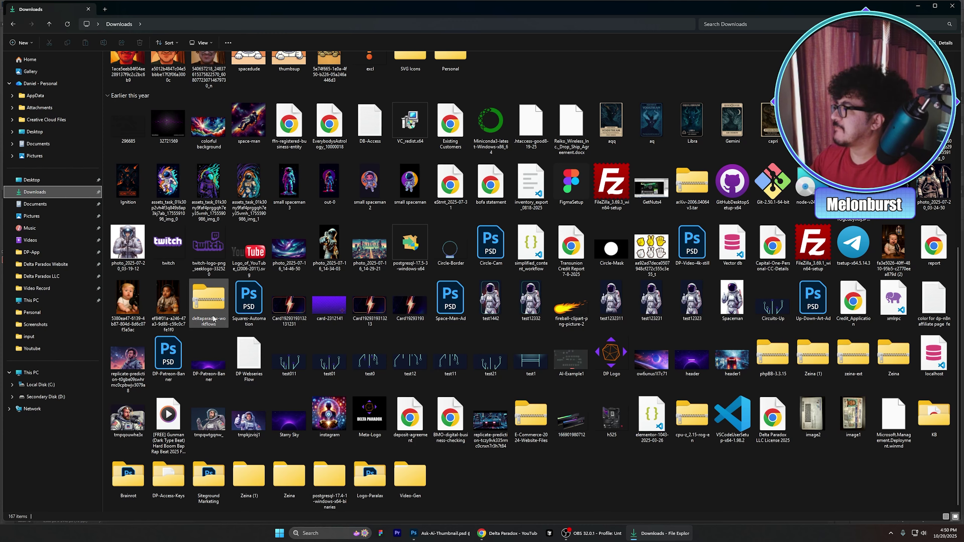
key("shift+Tab")
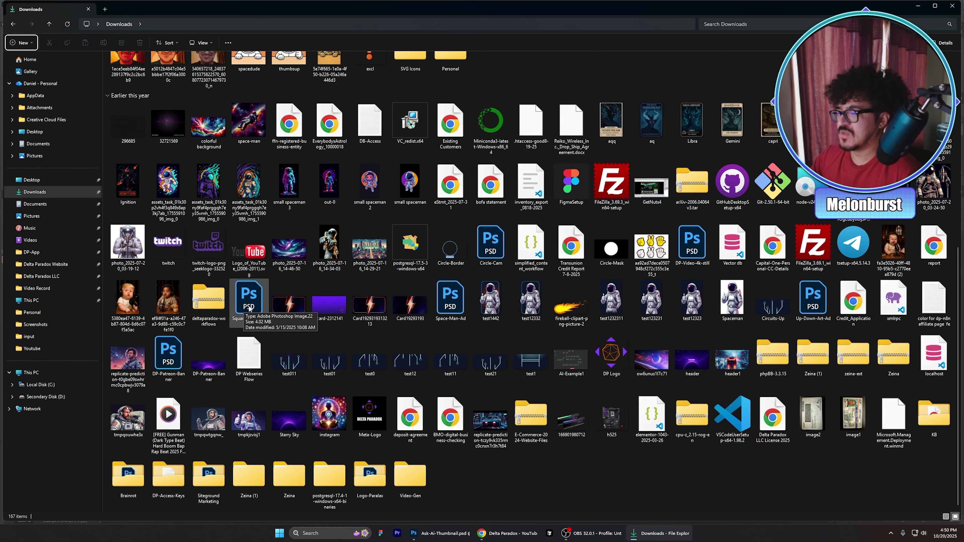
double_click(248, 420)
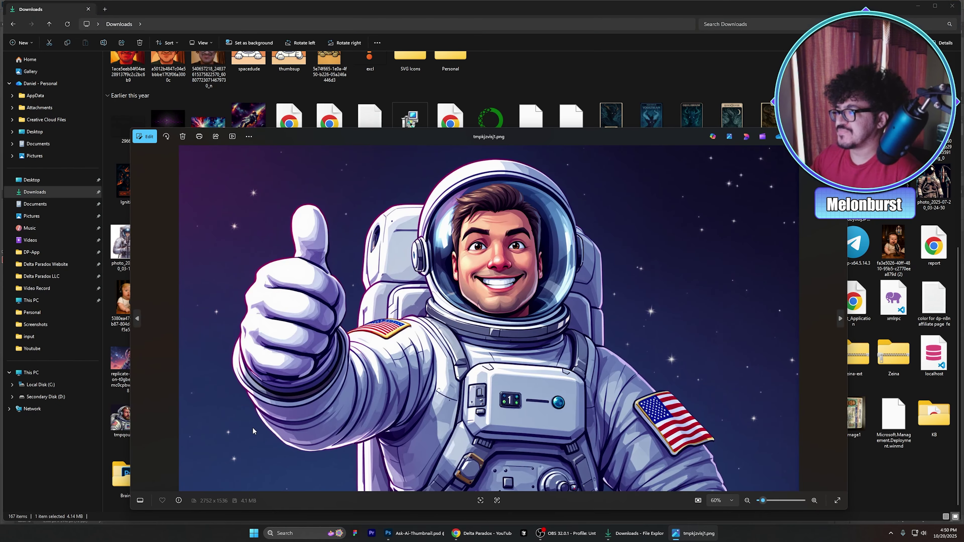
key("alt+F4")
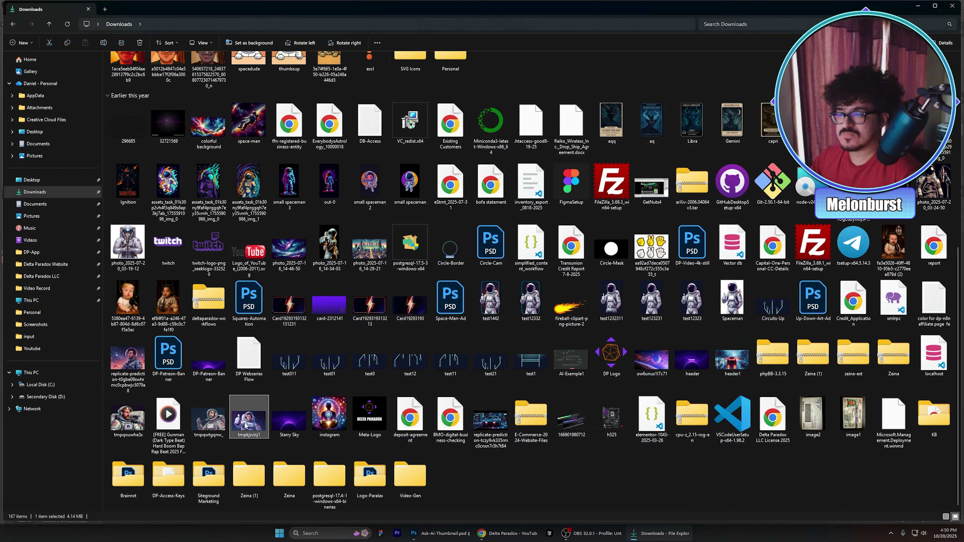
Place the thumbs-up astronaut image from Downloads into the thumbnail document in Photoshop
left_click(440, 533)
key("ctrl+v")
left_click_drag(436, 362, 452, 363)
left_click(361, 15)
Try the astronaut image layer directly beneath the exclamation mark layer, undo the reordering and hide the image layer
left_click(889, 267)
left_click_drag(895, 258, 887, 451)
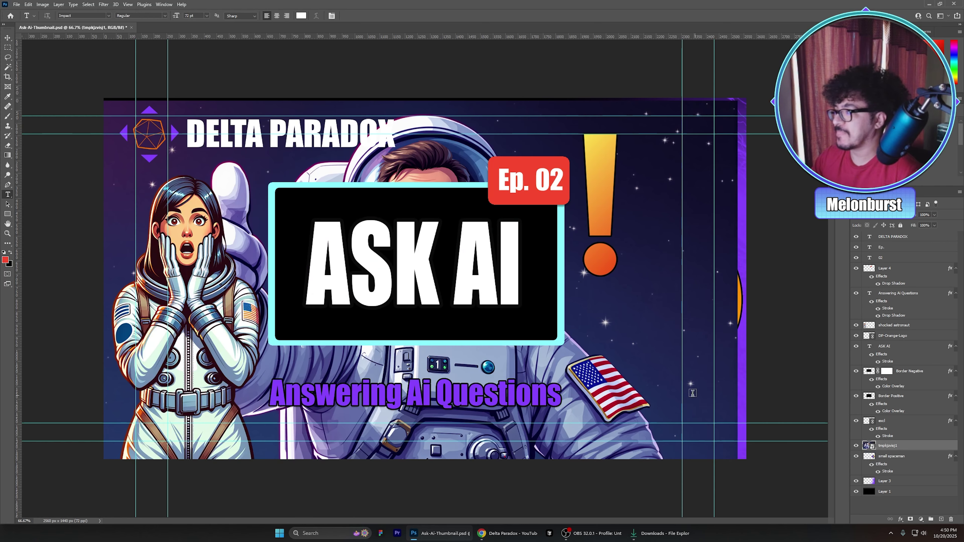
key("ctrl+z")
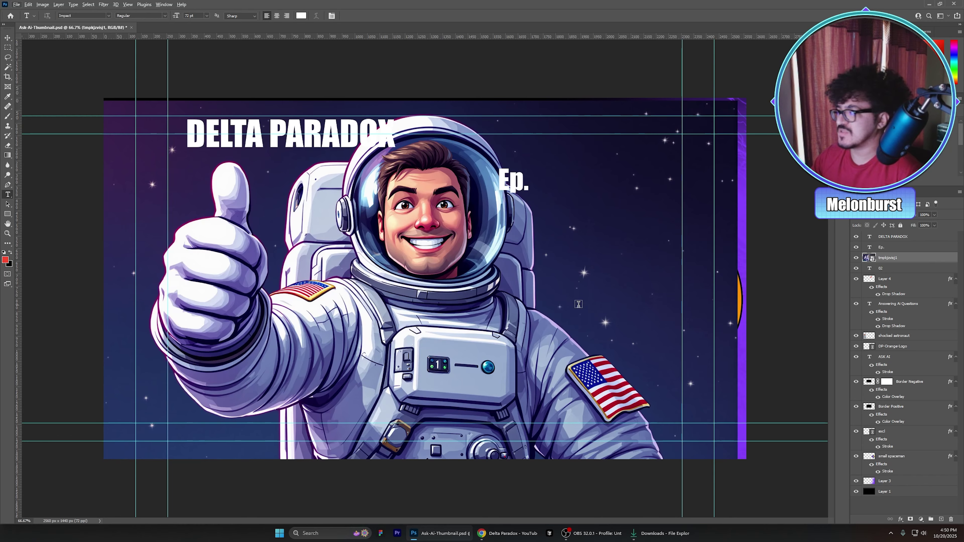
left_click(856, 258)
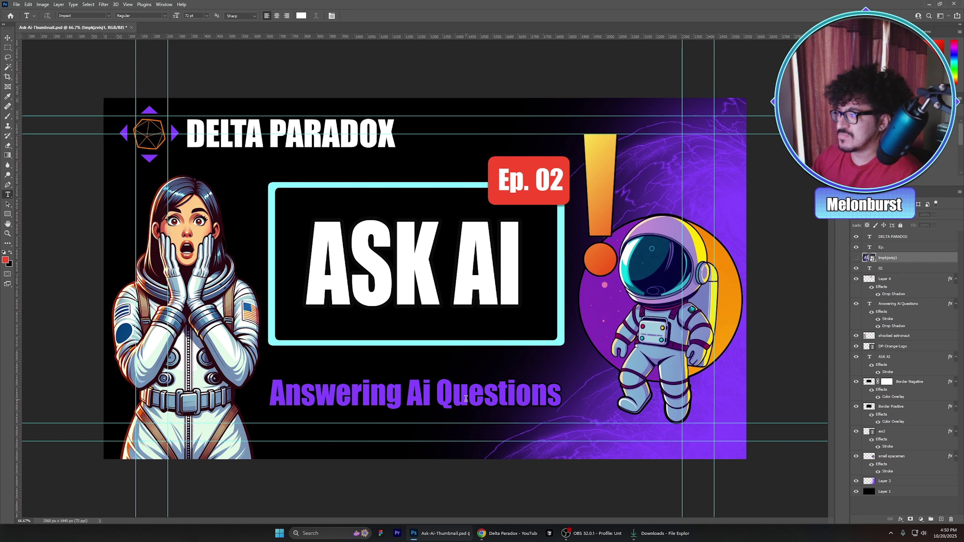
Save a JPEG copy of the thumbnail as Ask-Ai-2-Thumbnail in the Delta Paradox Website folder at quality 8
left_click(16, 4)
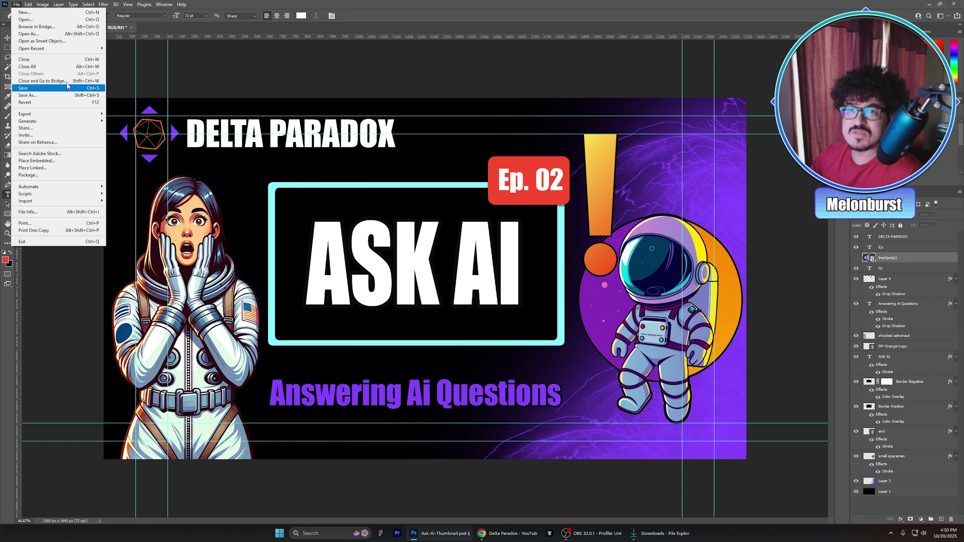
left_click(66, 95)
left_click(336, 348)
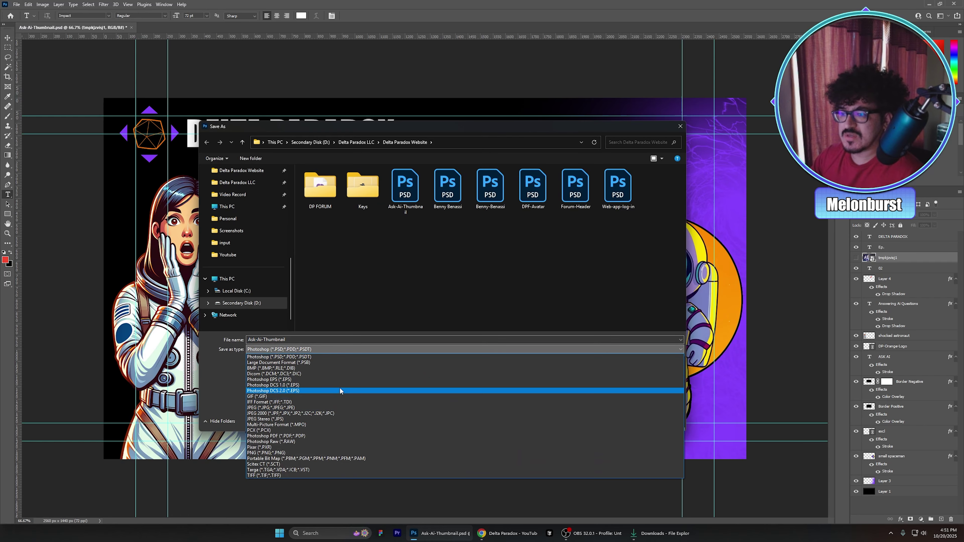
left_click(330, 408)
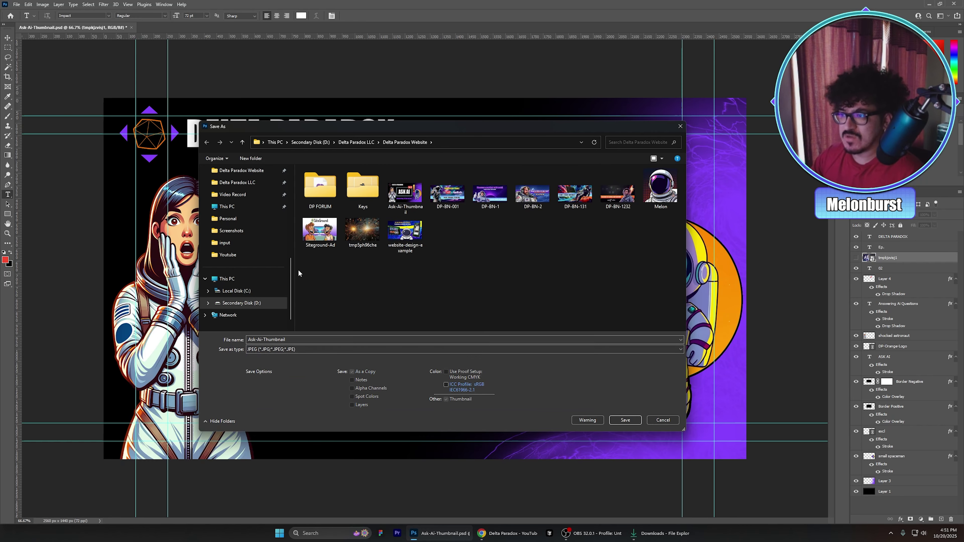
left_click(412, 202)
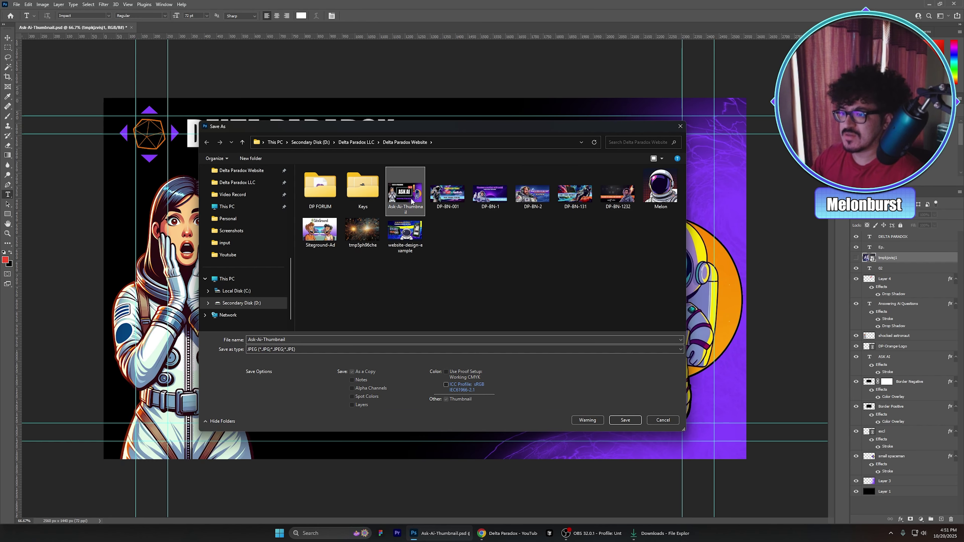
left_click(300, 340)
left_click(265, 339)
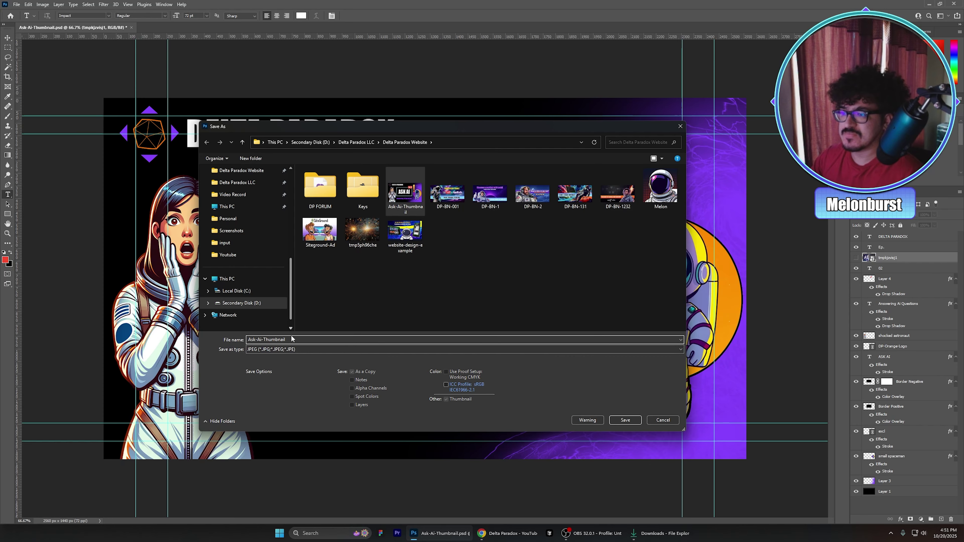
type("2")
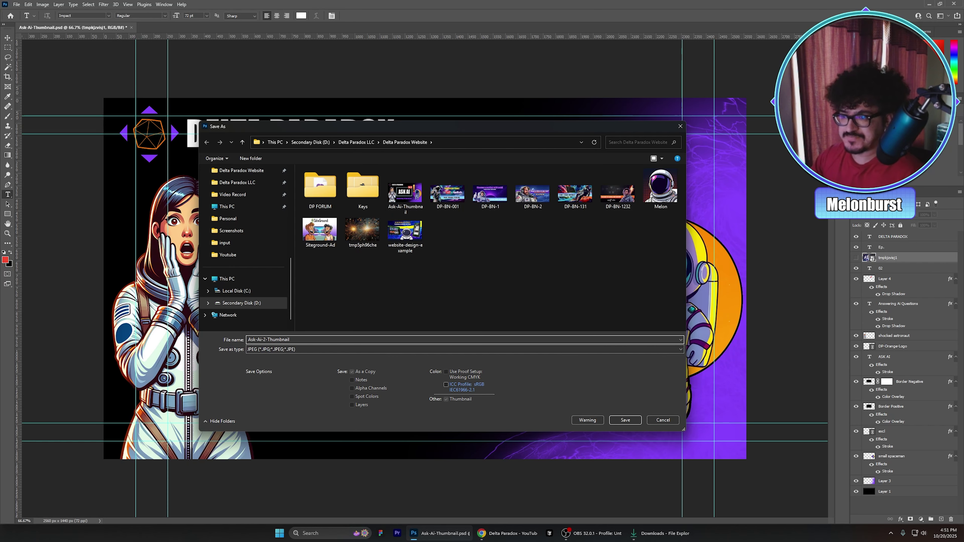
type("-")
key("Return")
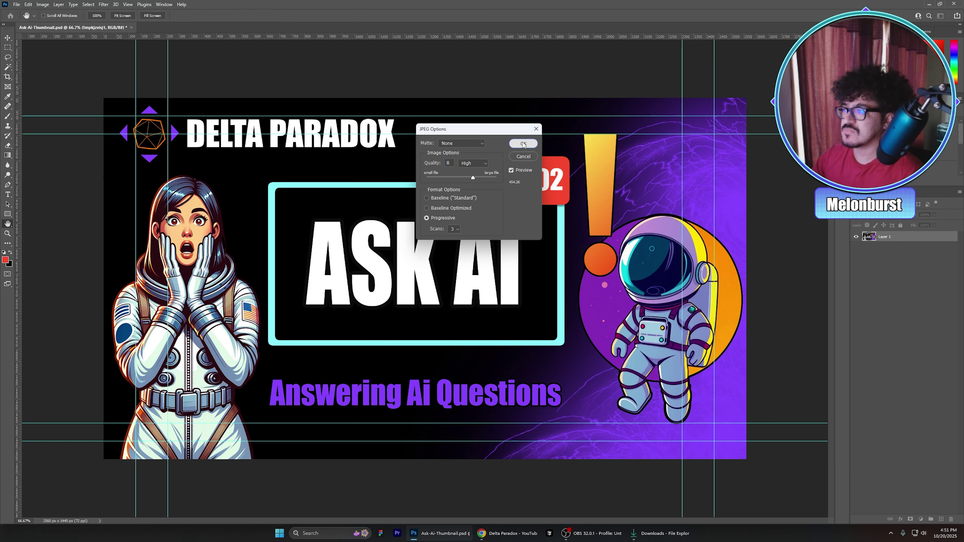
left_click(524, 144)
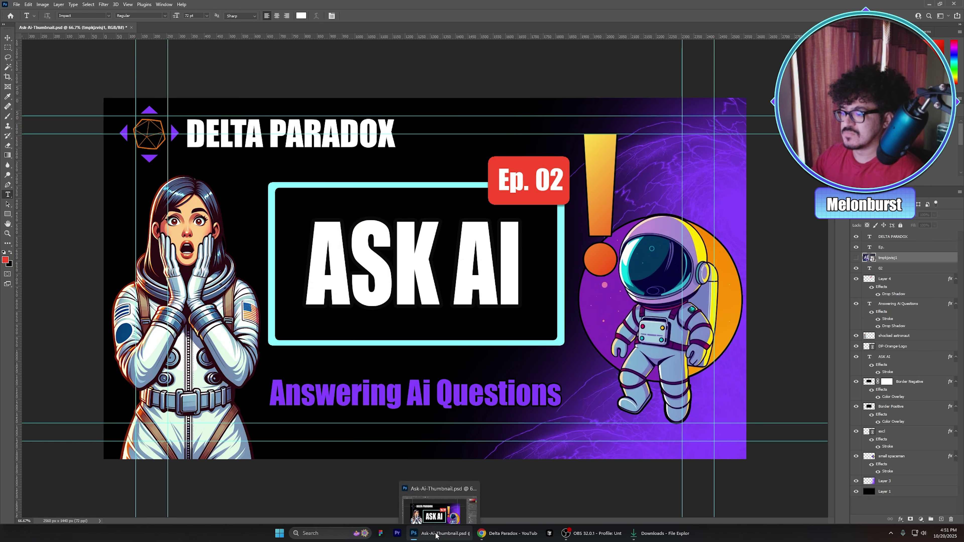
Switch to the browser, start a new YouTube video upload and open the file selection
left_click(484, 538)
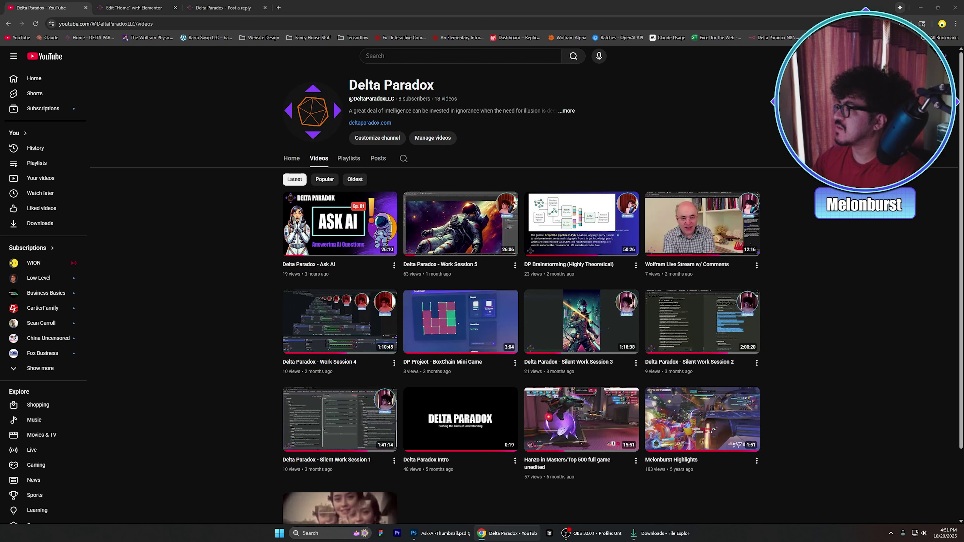
left_click(896, 74)
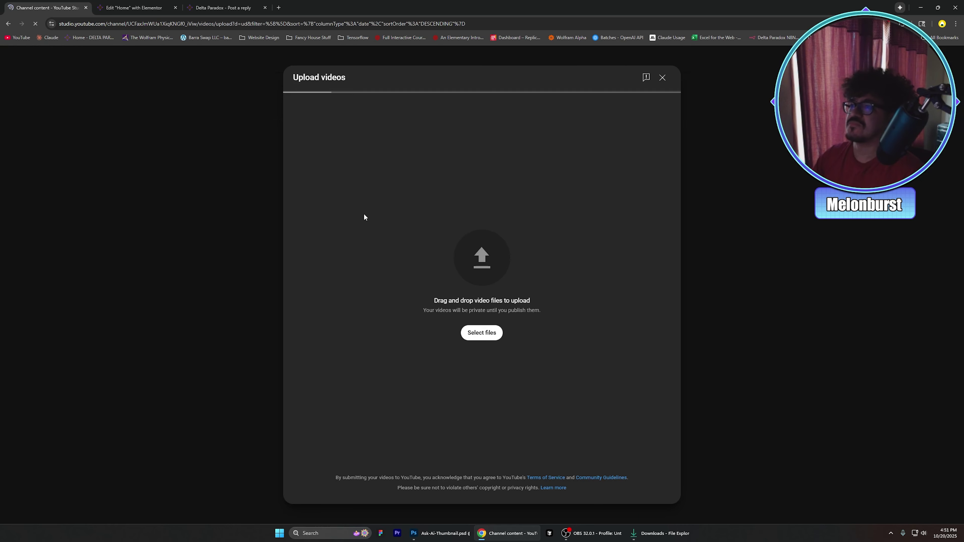
left_click(482, 332)
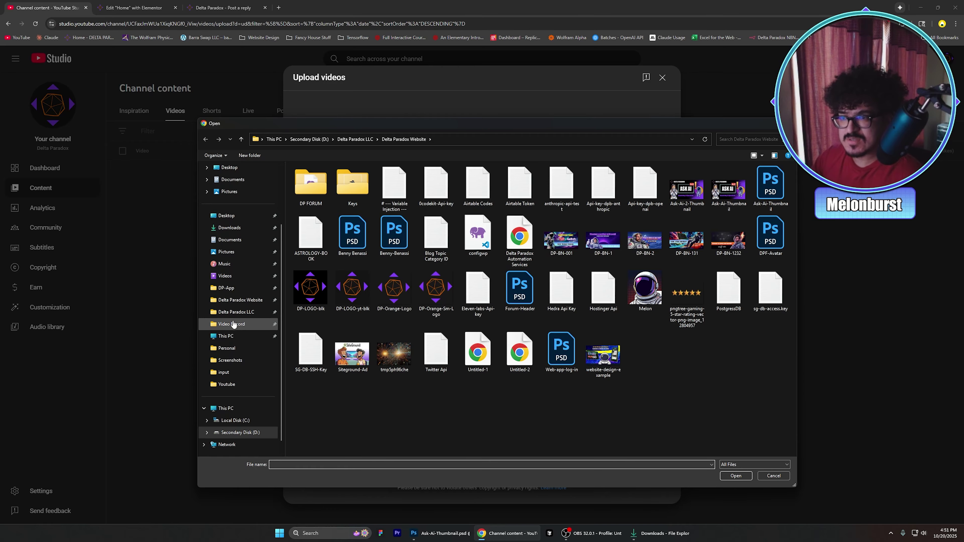
Look for the exported video in the Video Record, Pictures and Premiere Pro 15.0 folders
left_click(232, 324)
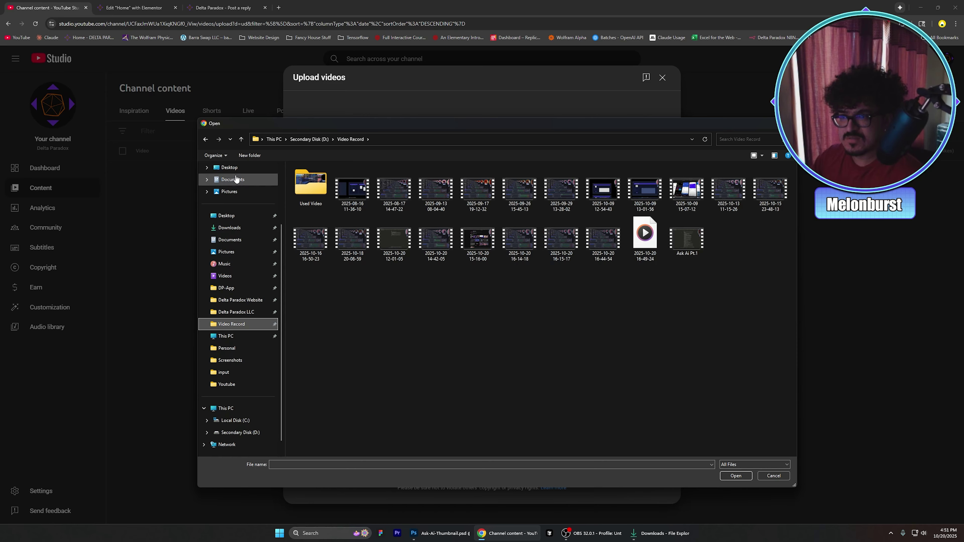
left_click(229, 192)
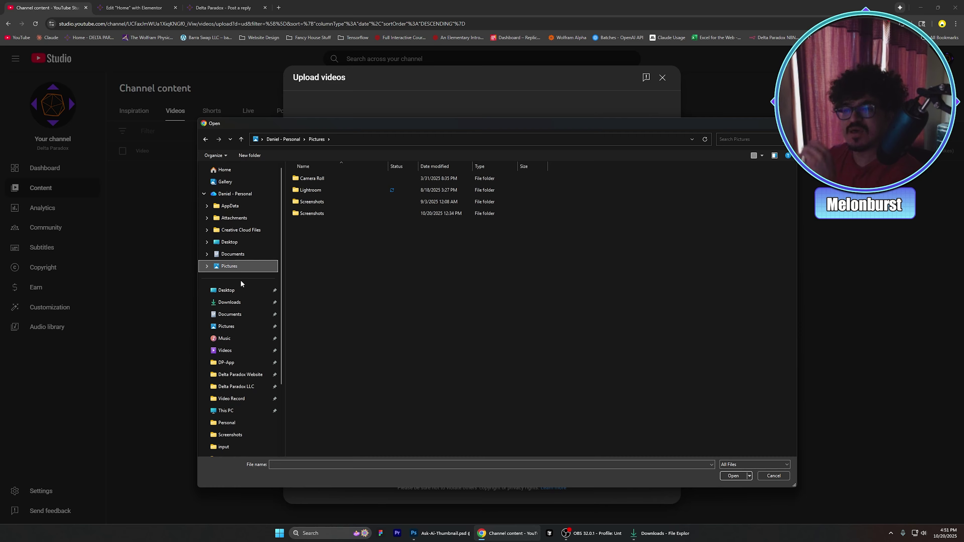
left_click(252, 198)
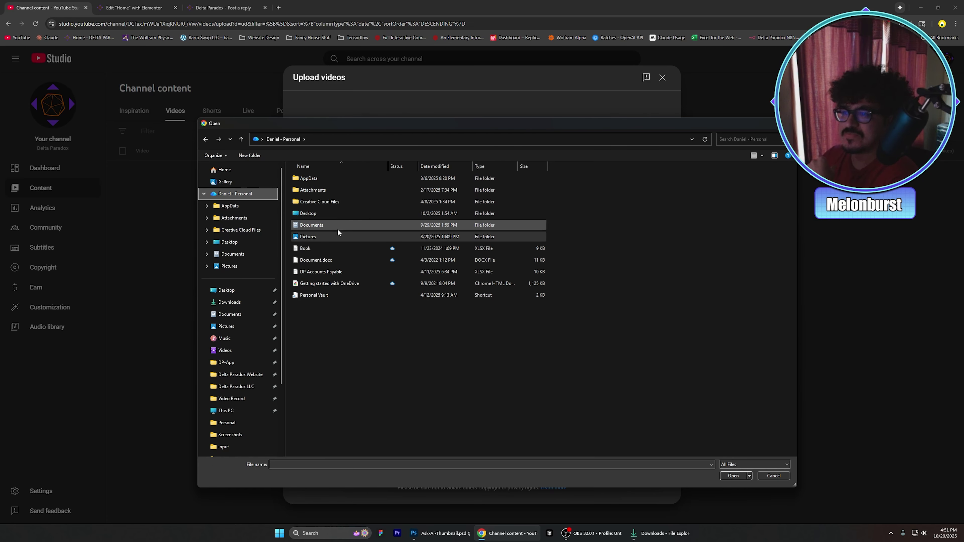
double_click(319, 225)
double_click(308, 179)
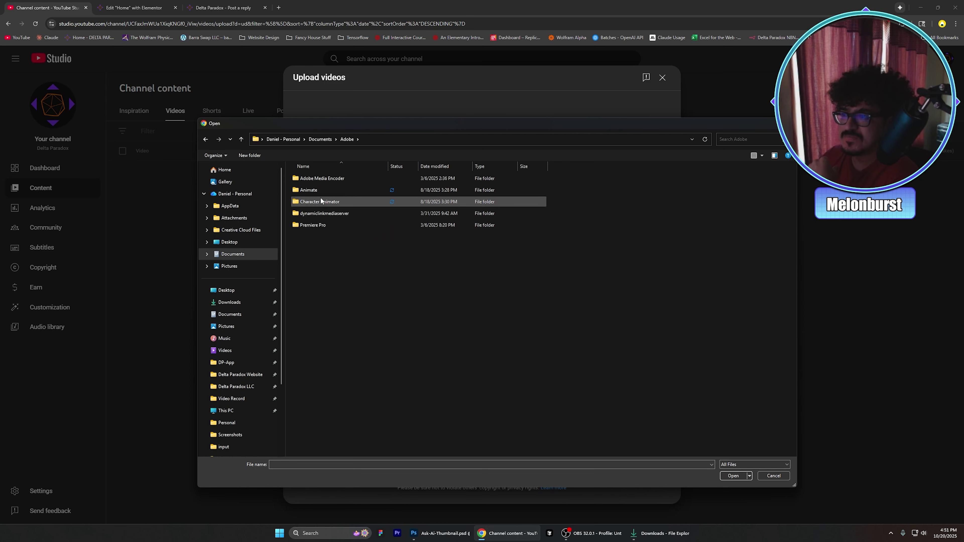
double_click(323, 224)
double_click(379, 179)
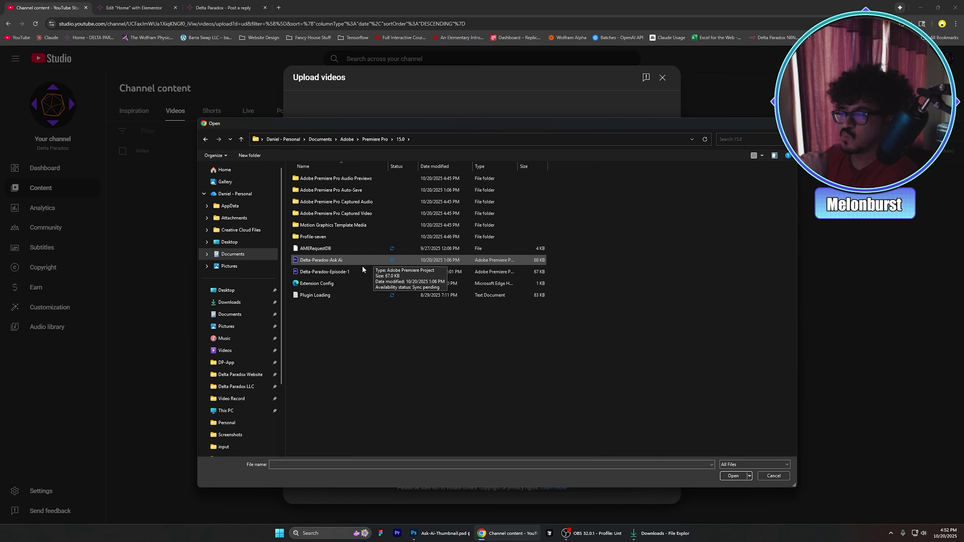
Upload the video Delta Paradox - Ask Ai 2 from the Youtube folder inside Delta Paradox Videos
left_click(245, 349)
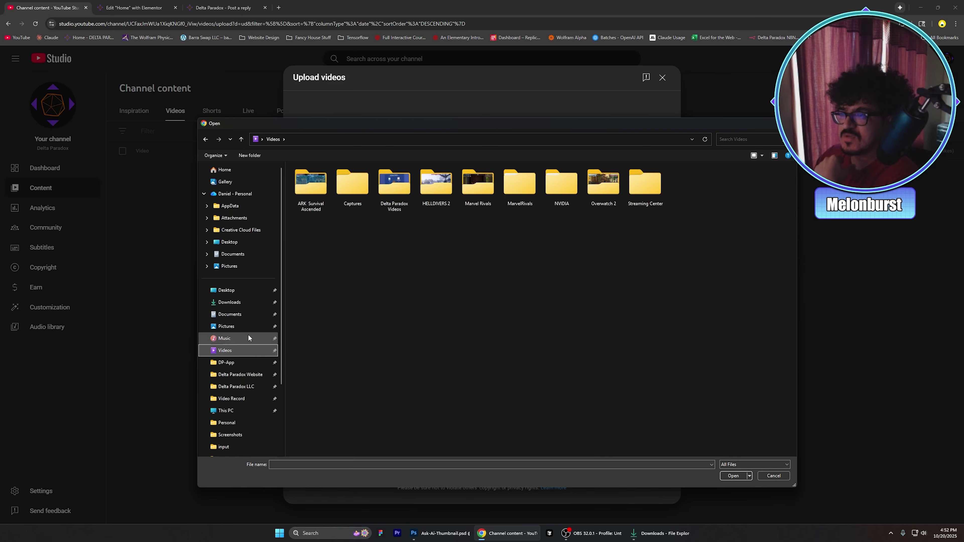
double_click(380, 192)
double_click(311, 186)
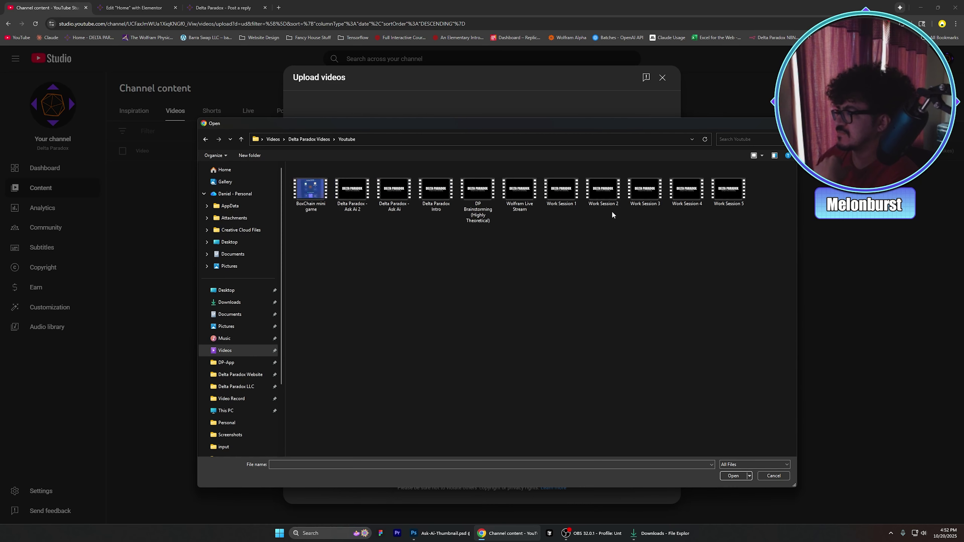
left_click(363, 204)
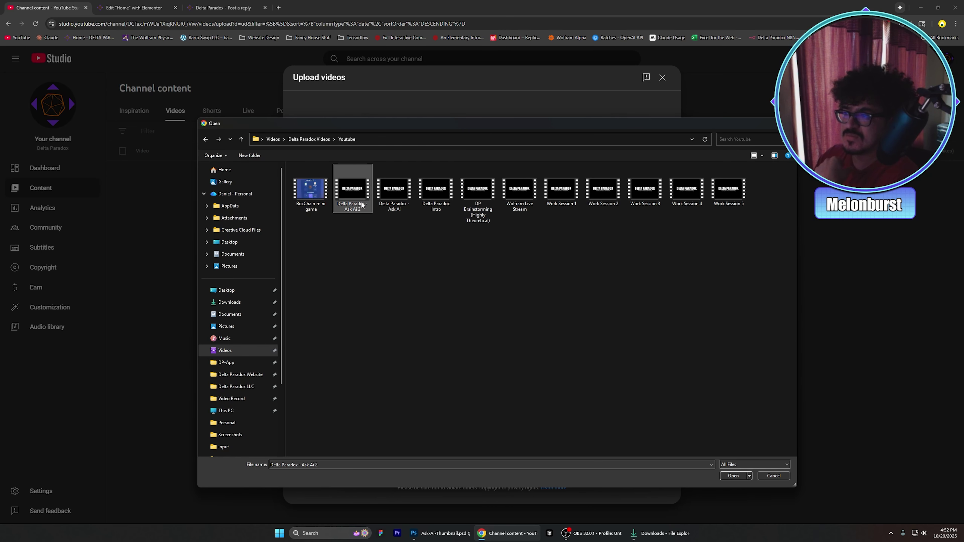
double_click(362, 205)
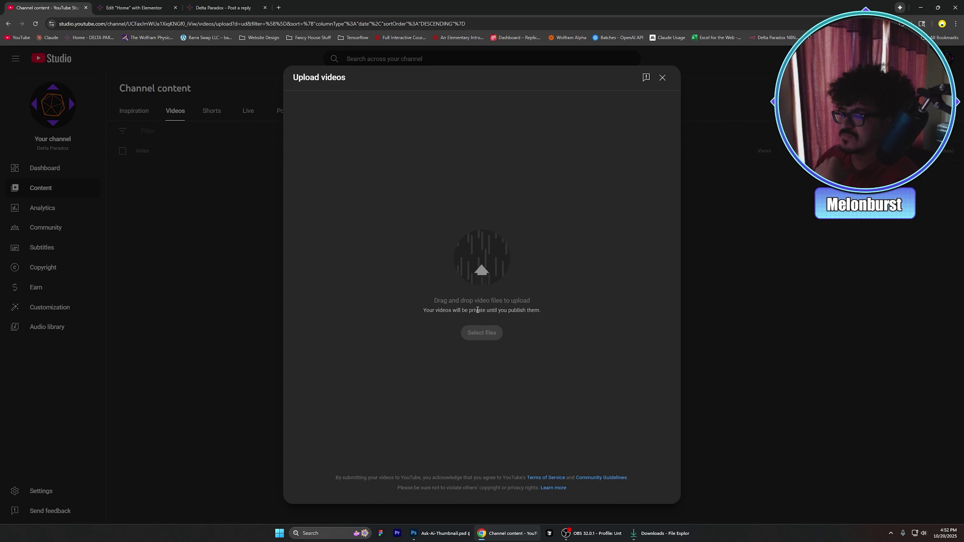
Upload Ask-Ai-2-Thumbnail from the Delta Paradox Website folder as the video's thumbnail
left_click(353, 221)
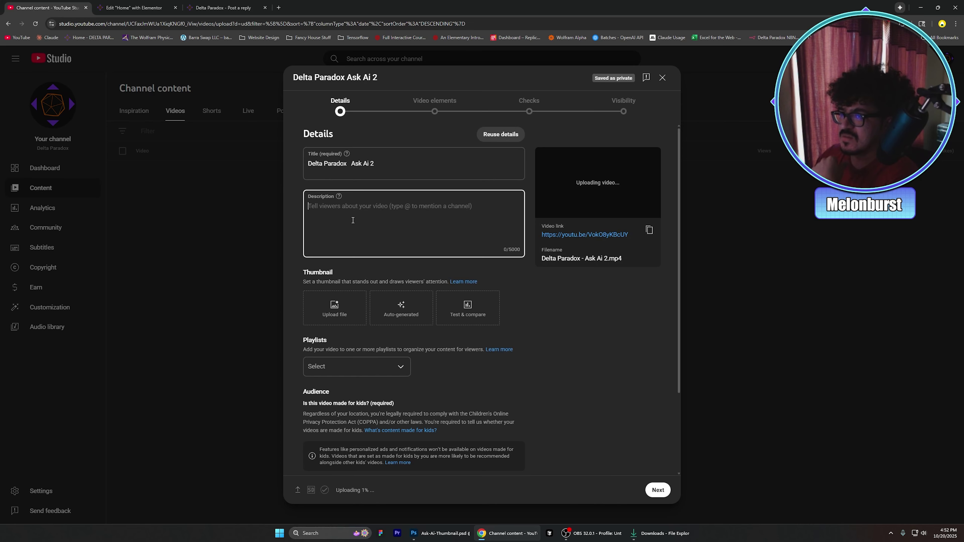
scroll(514, 336, "down", 2)
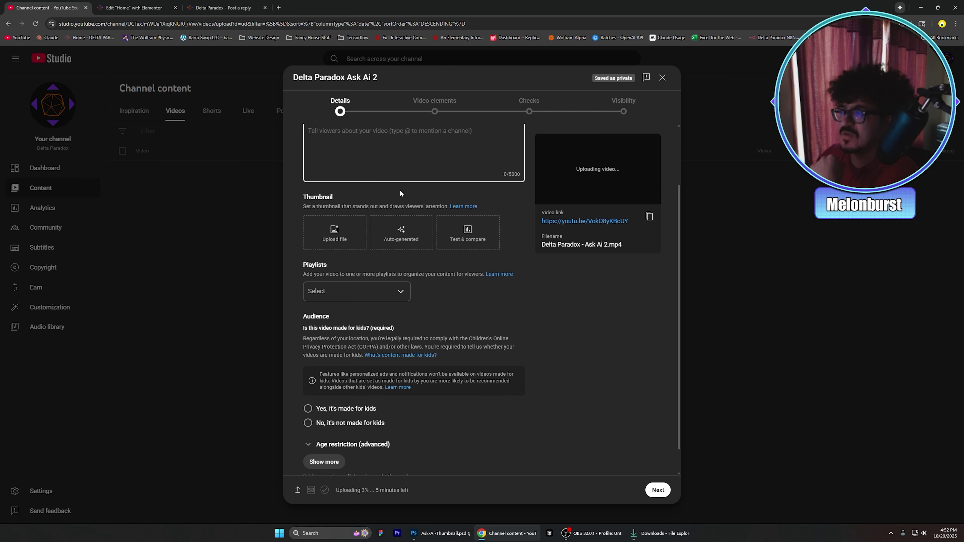
scroll(449, 217, "up", 2)
left_click(334, 308)
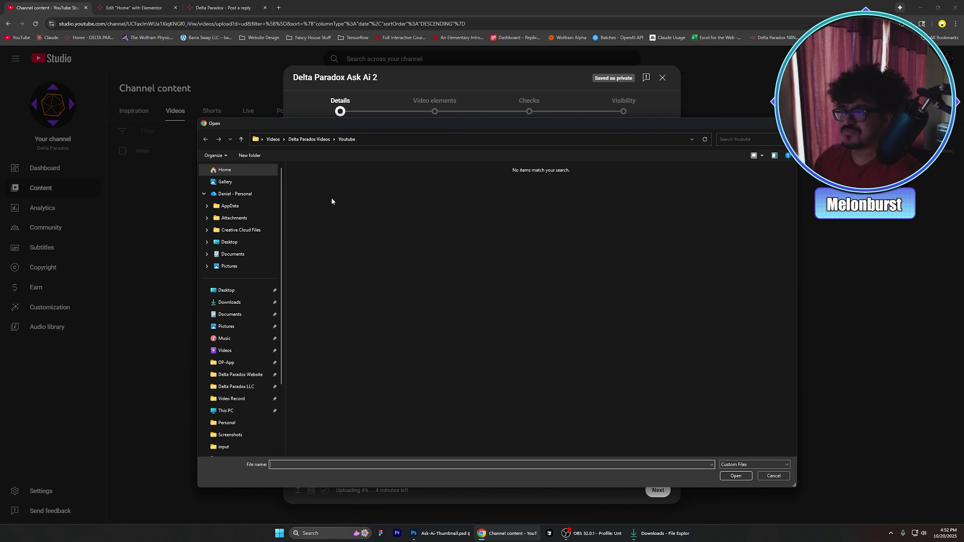
left_click(240, 374)
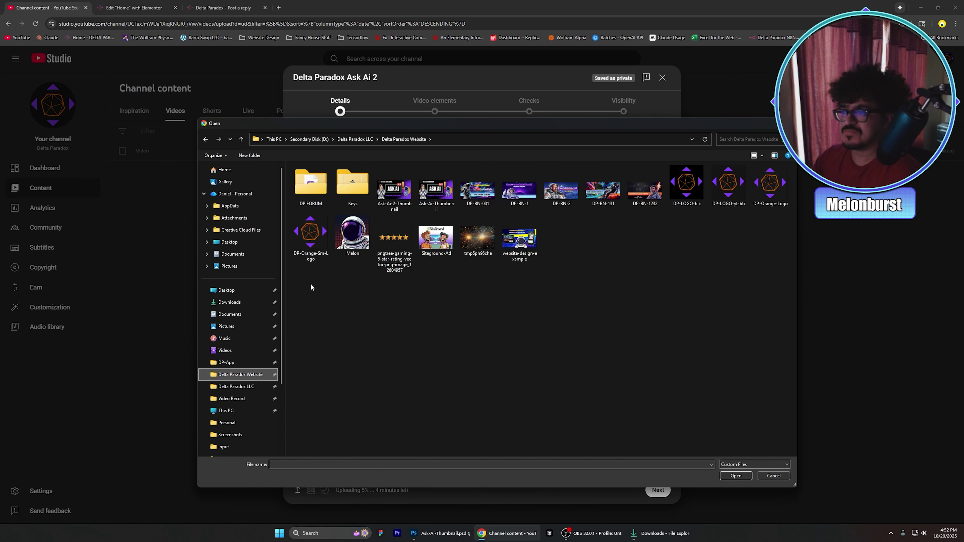
double_click(389, 189)
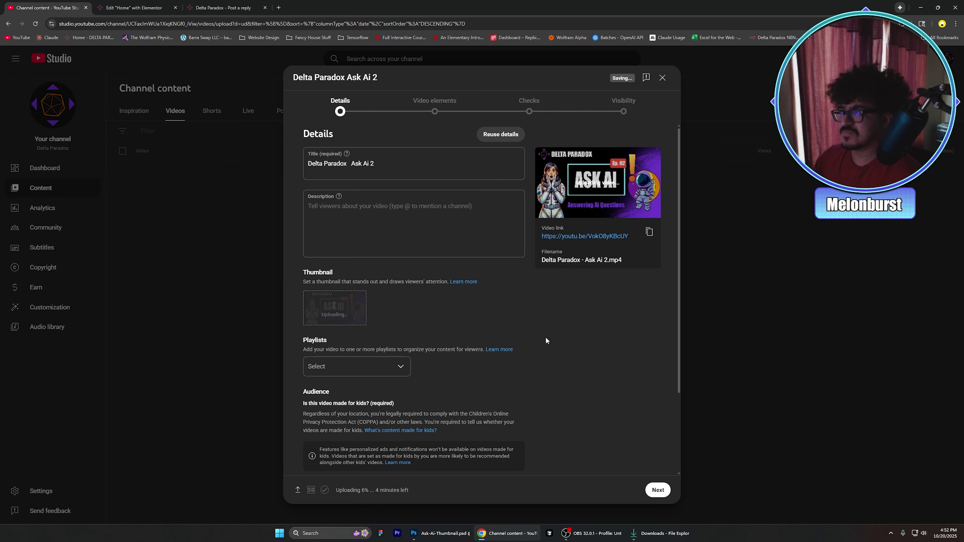
Edit the video title to read "Delta Paradox - Ask Ai - Part 2"
left_click(420, 218)
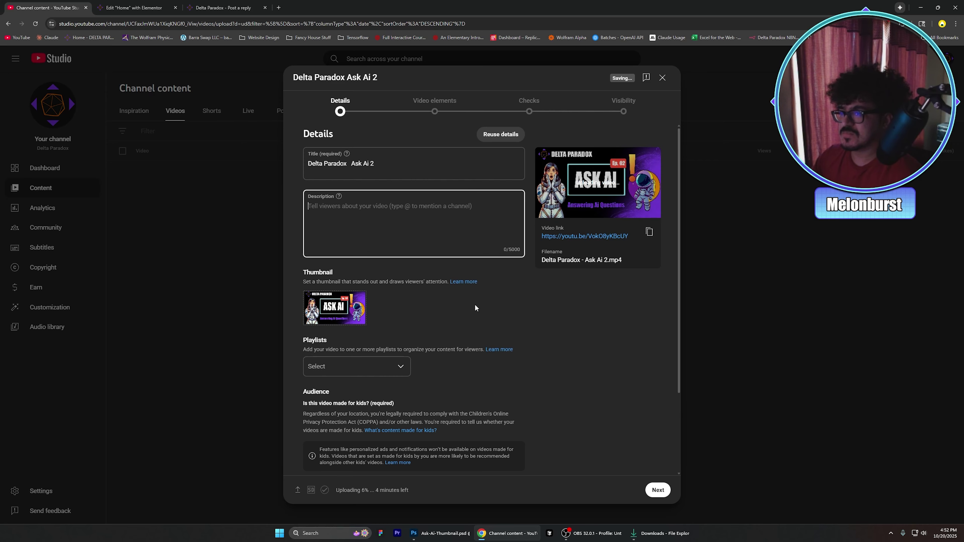
left_click(371, 163)
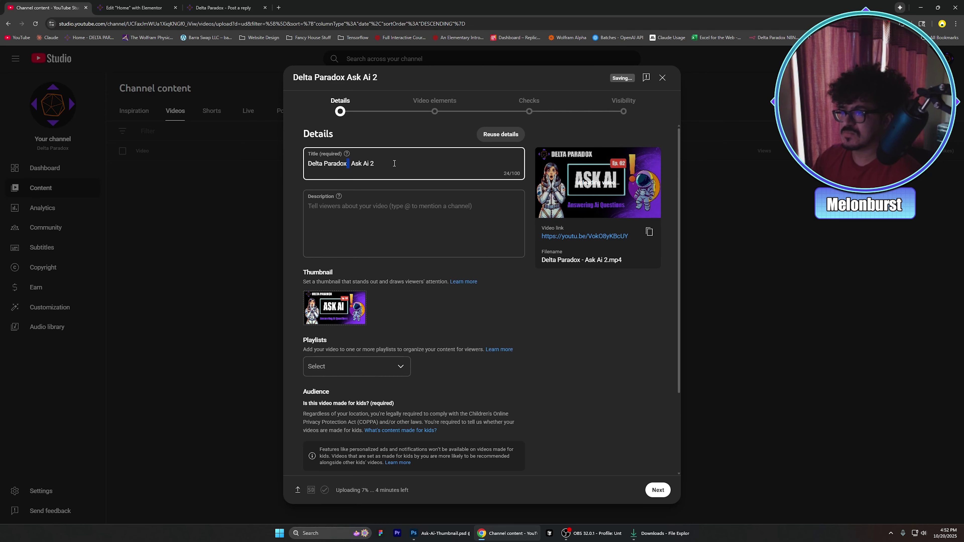
type("- ")
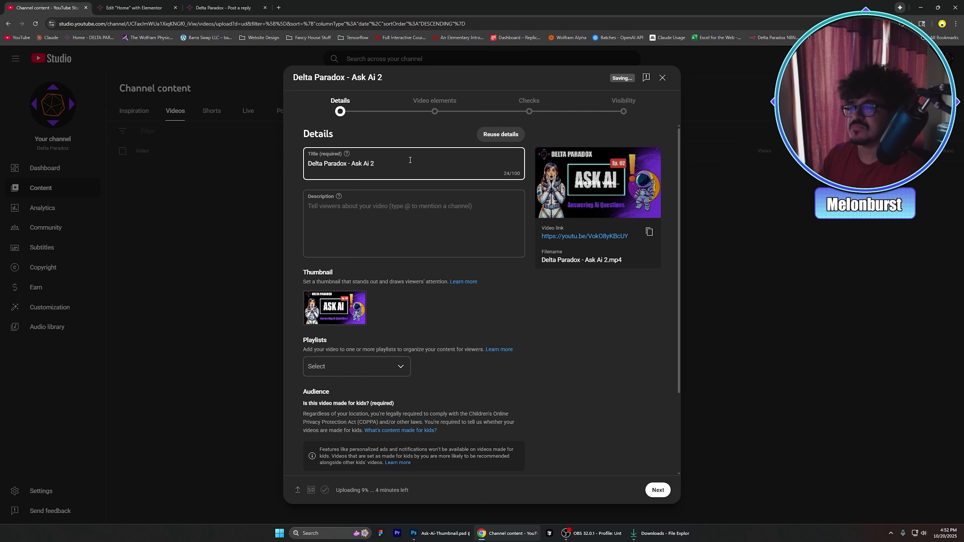
type("Part")
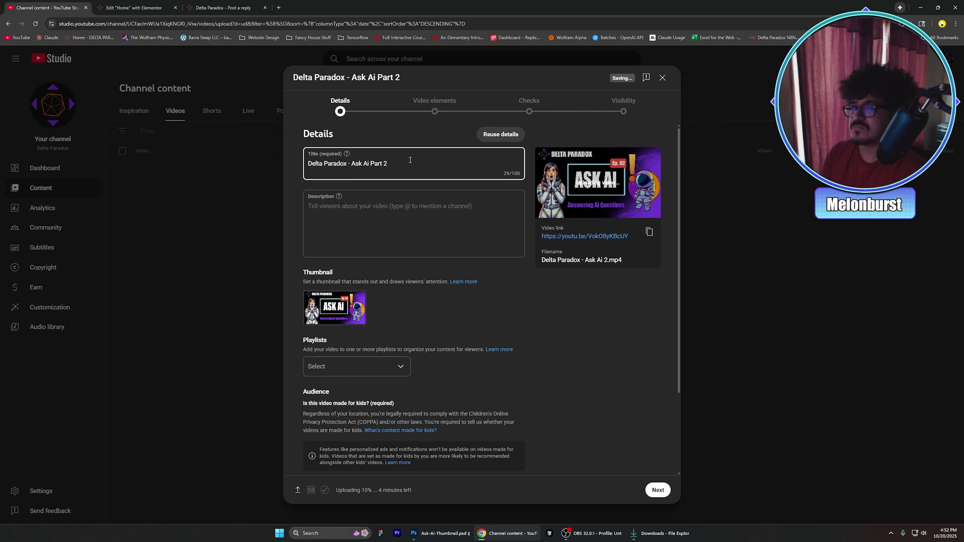
key("ctrl+Left")
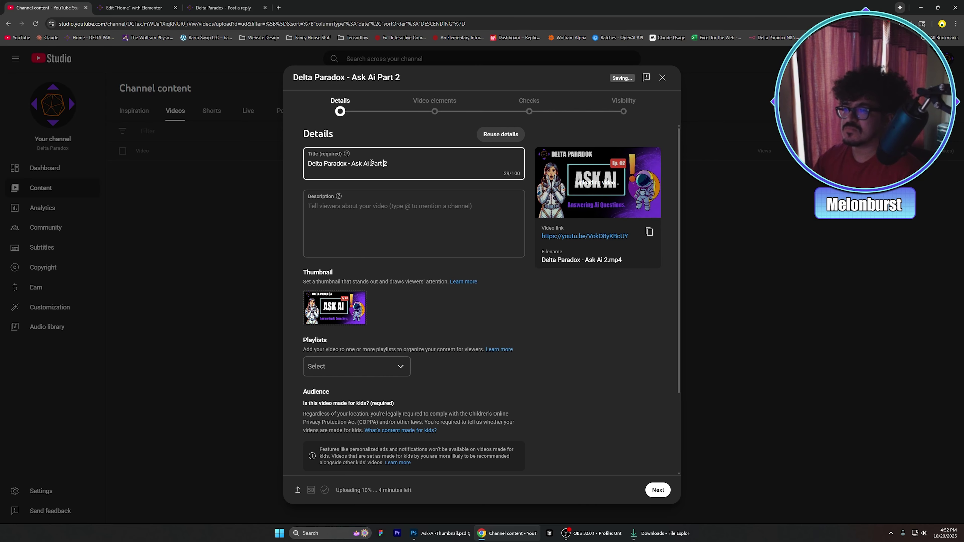
type("-")
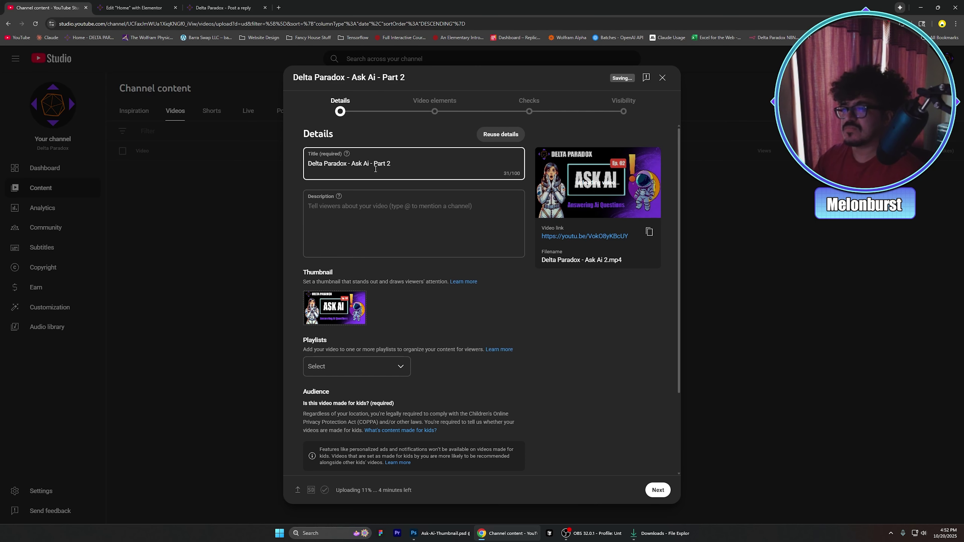
Mark the video as not made for kids in the audience settings
left_click(503, 380)
scroll(426, 388, "down", 2)
left_click(338, 397)
Pass the video elements and checks stages unchanged, set the visibility to Public and publish the video
left_click(657, 490)
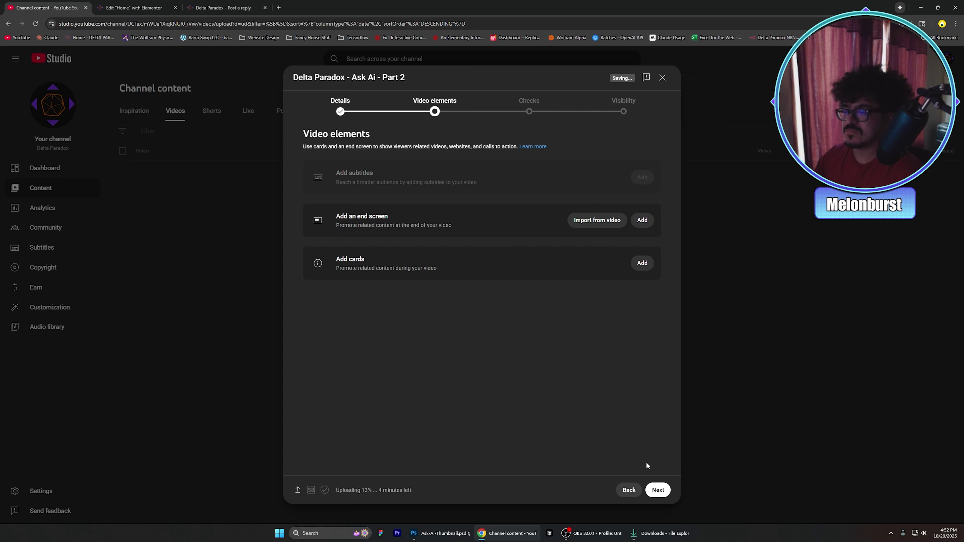
left_click(649, 490)
left_click(658, 490)
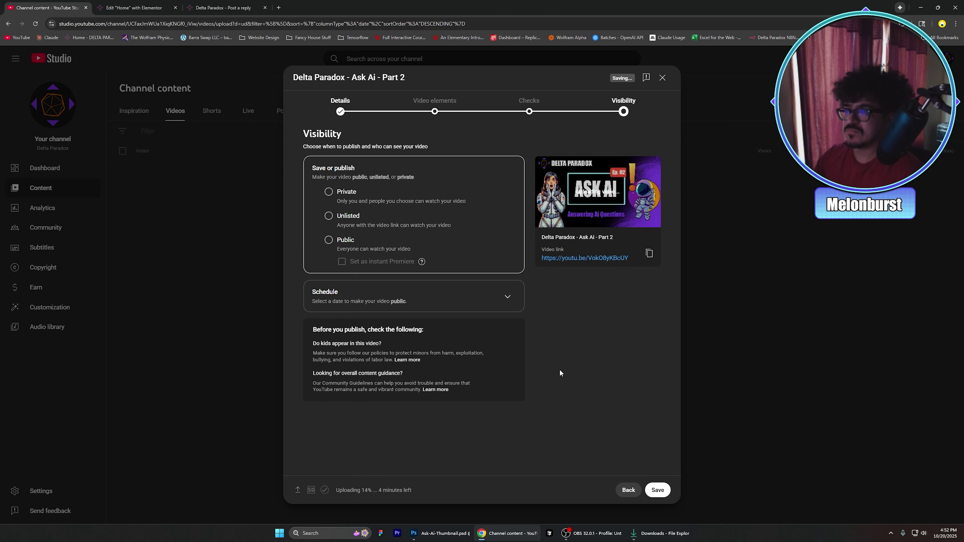
left_click(328, 240)
left_click(654, 490)
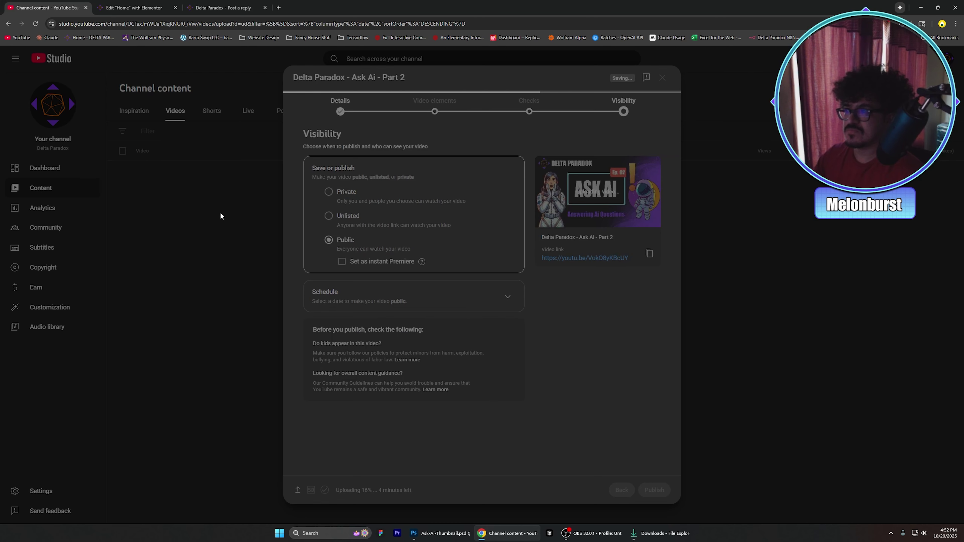
Open Task Manager, examine the Ethernet, GPU, CPU and memory performance during the upload, and minimize it
right_click(749, 533)
left_click(757, 505)
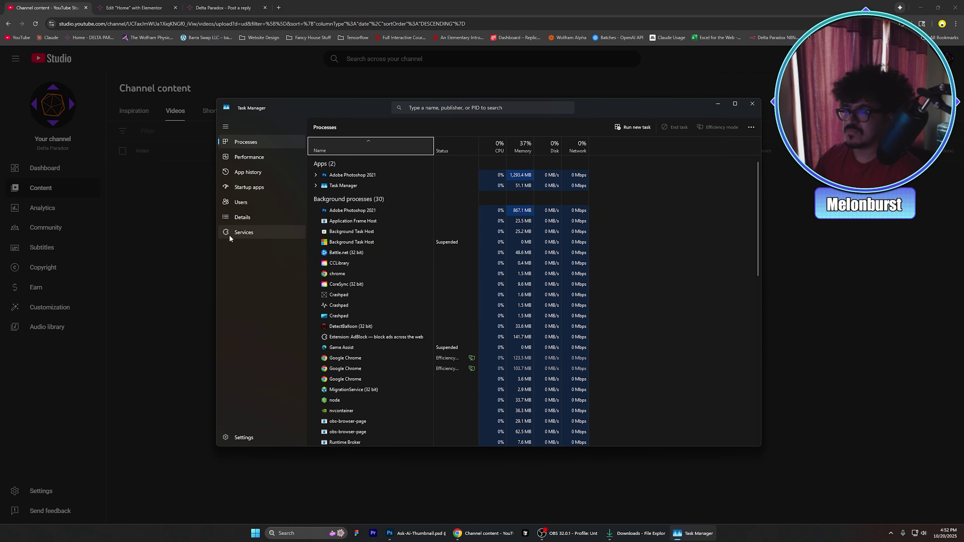
left_click(247, 157)
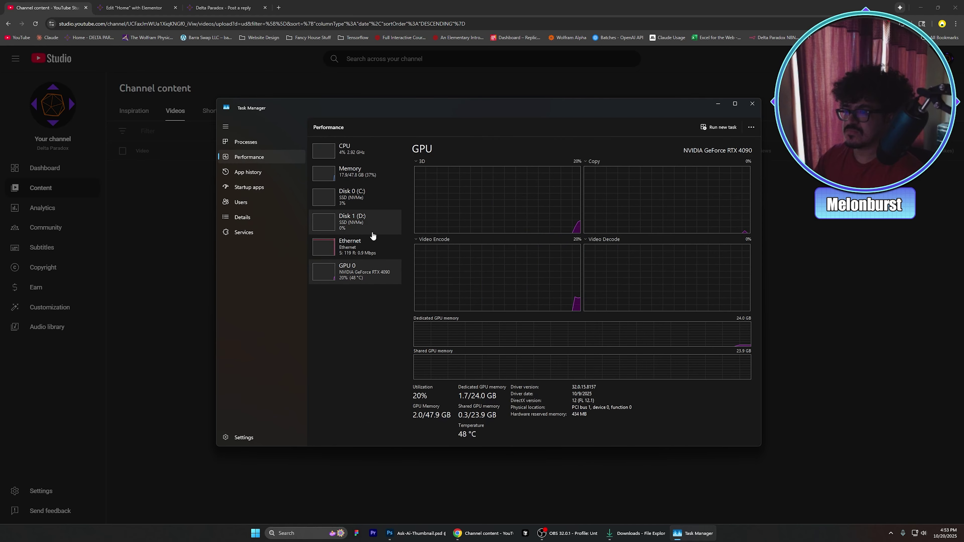
left_click(363, 249)
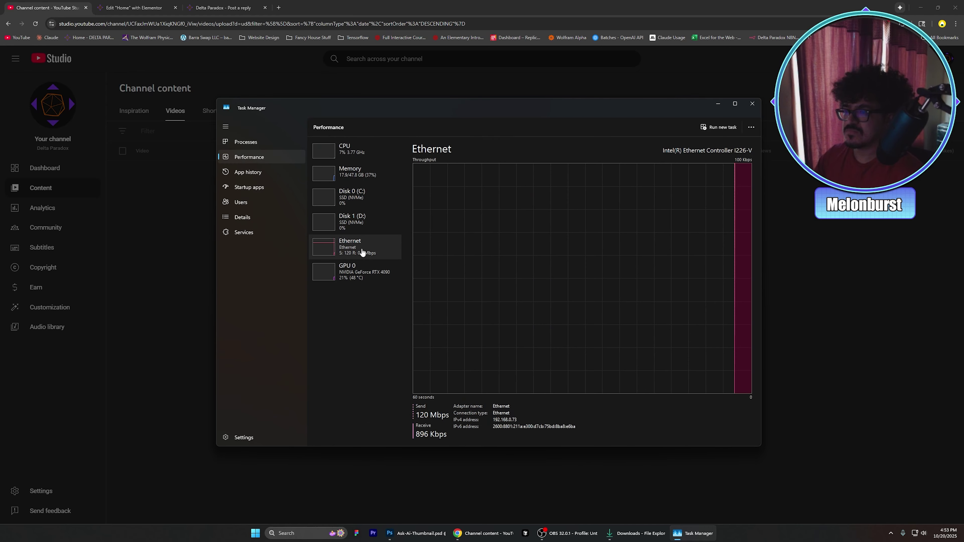
left_click(336, 279)
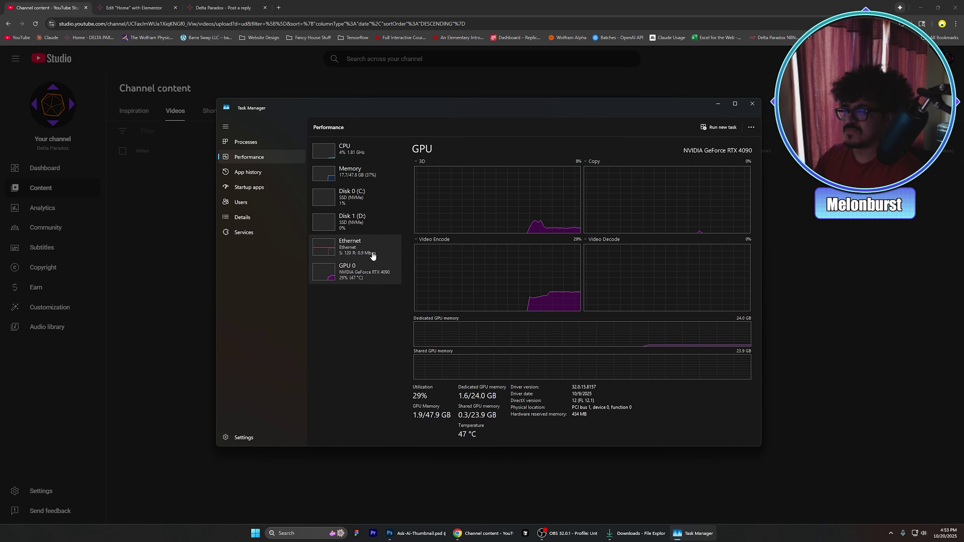
left_click(371, 251)
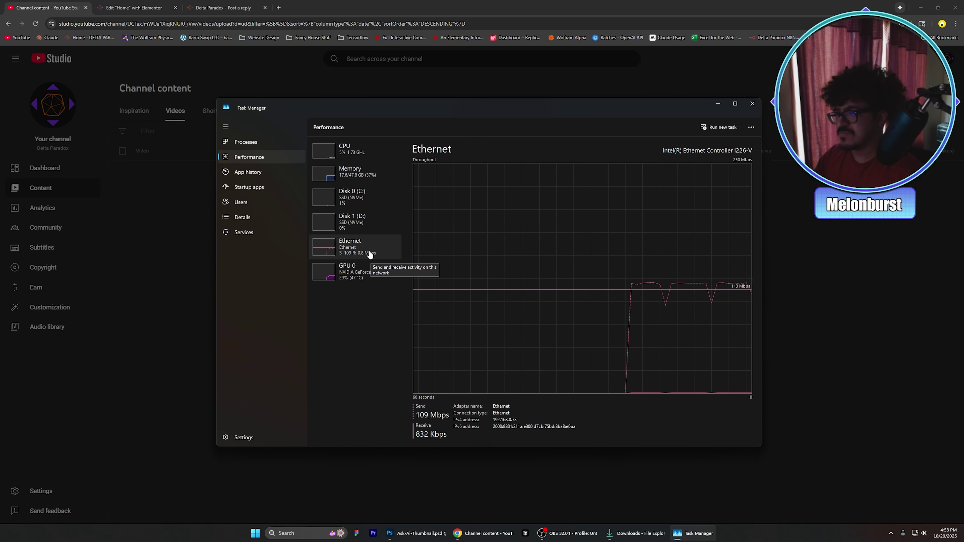
left_click(341, 151)
left_click(350, 172)
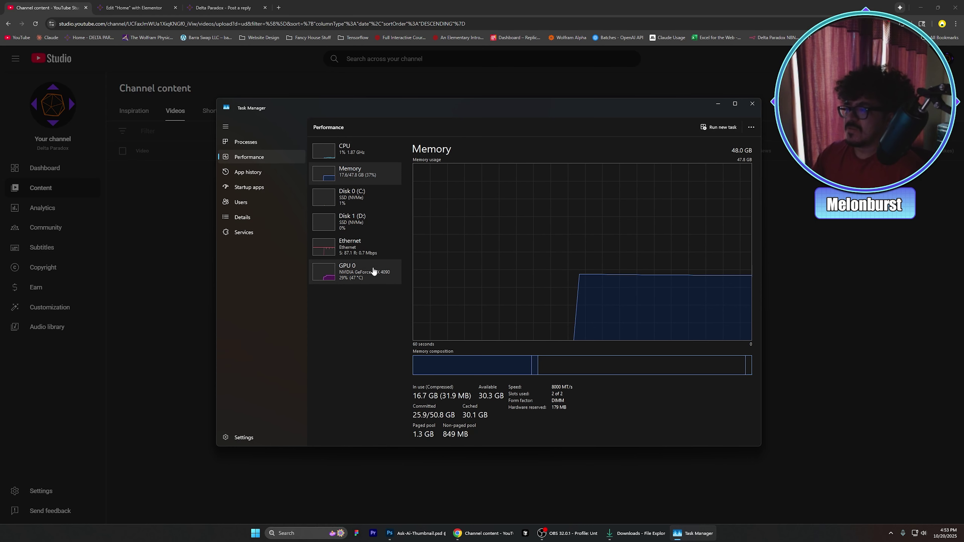
left_click(376, 272)
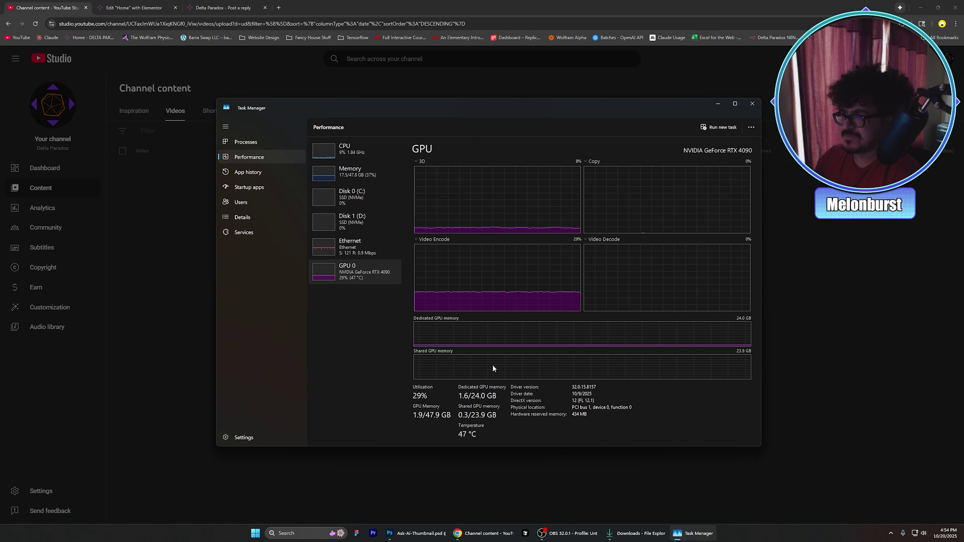
left_click(718, 104)
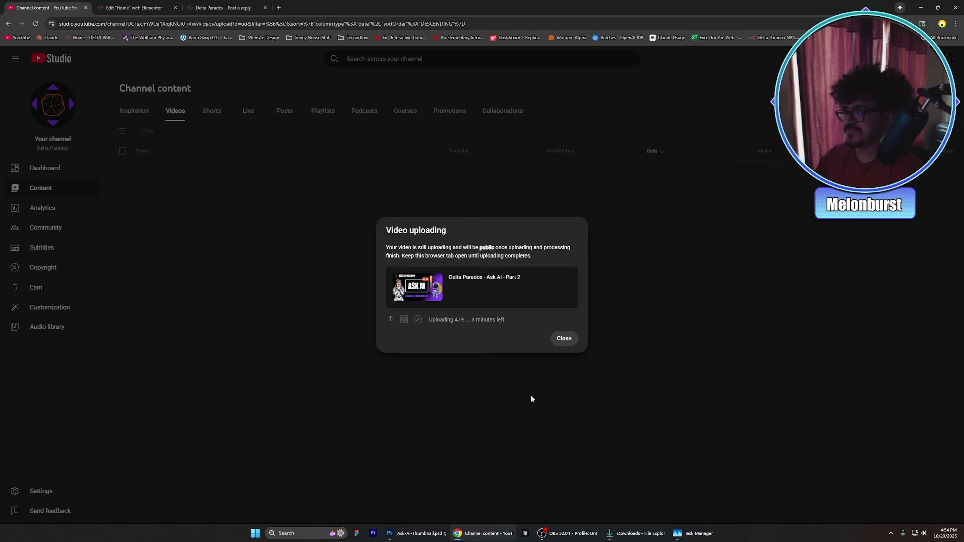
Switch to Photoshop, save the Ask-Ai-Thumbnail document and return to the YouTube upload in the browser
left_click(449, 475)
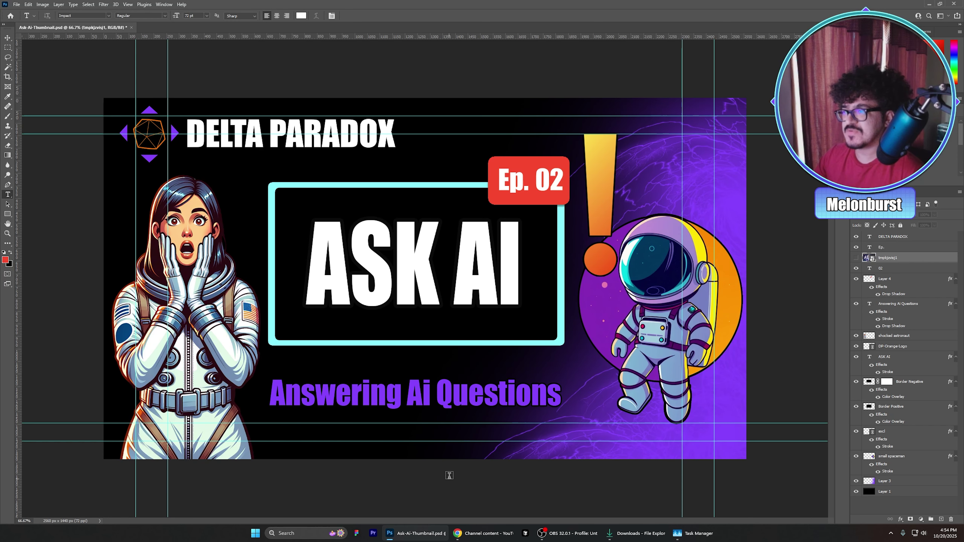
key("ctrl+s")
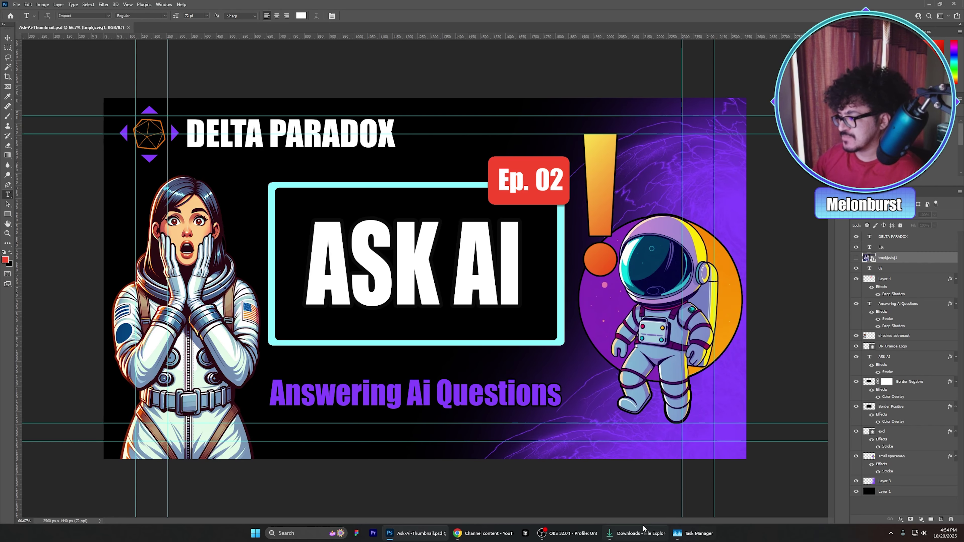
left_click(557, 539)
left_click(413, 539)
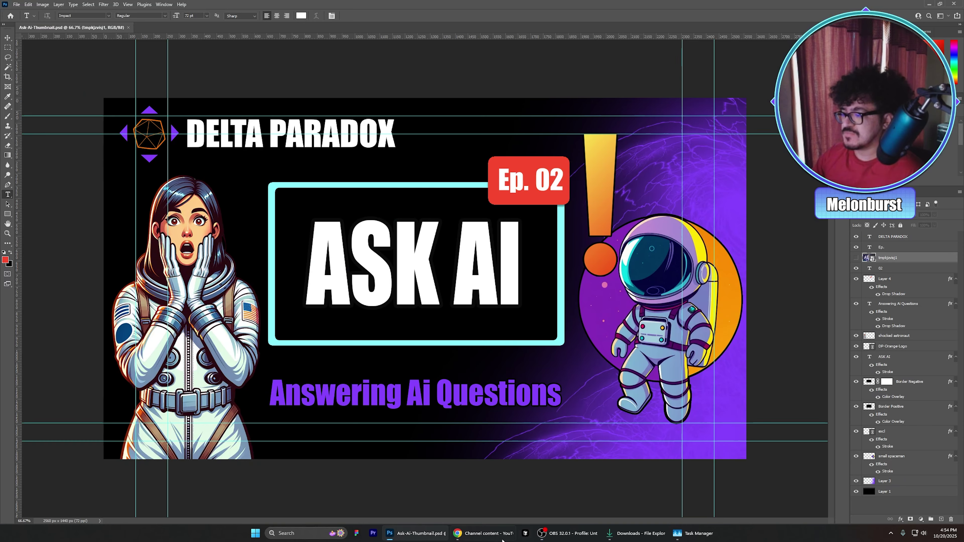
left_click(413, 540)
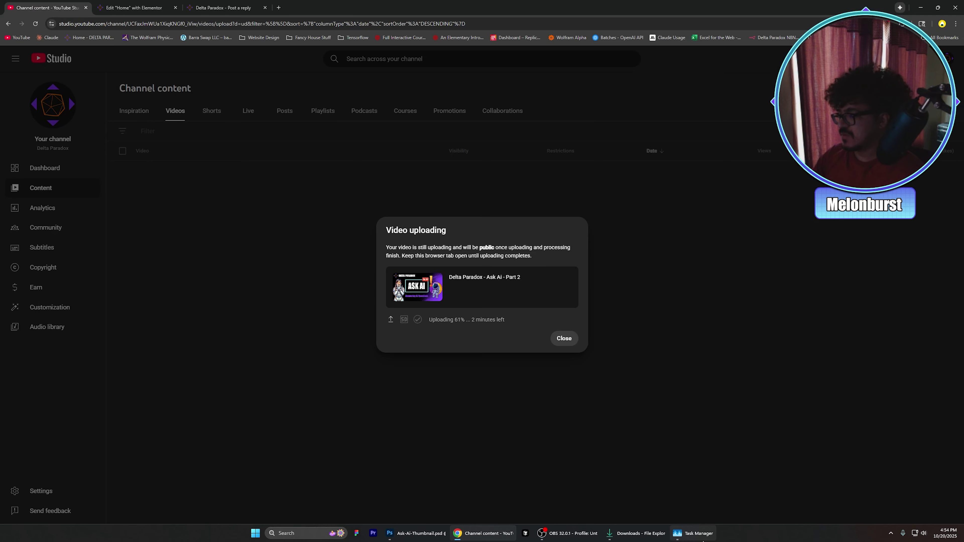
left_click(568, 533)
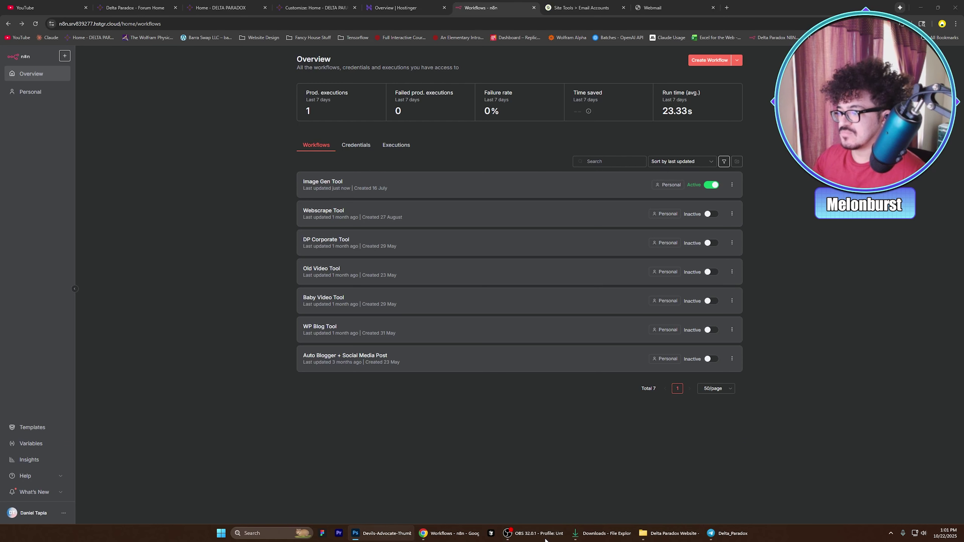
left_click(458, 536)
left_click(537, 537)
left_click(563, 453)
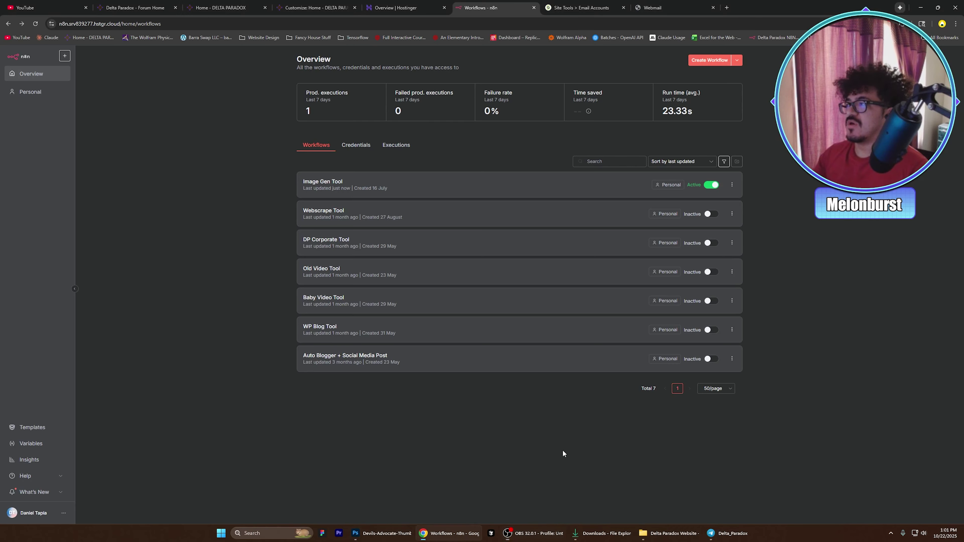
left_click(380, 535)
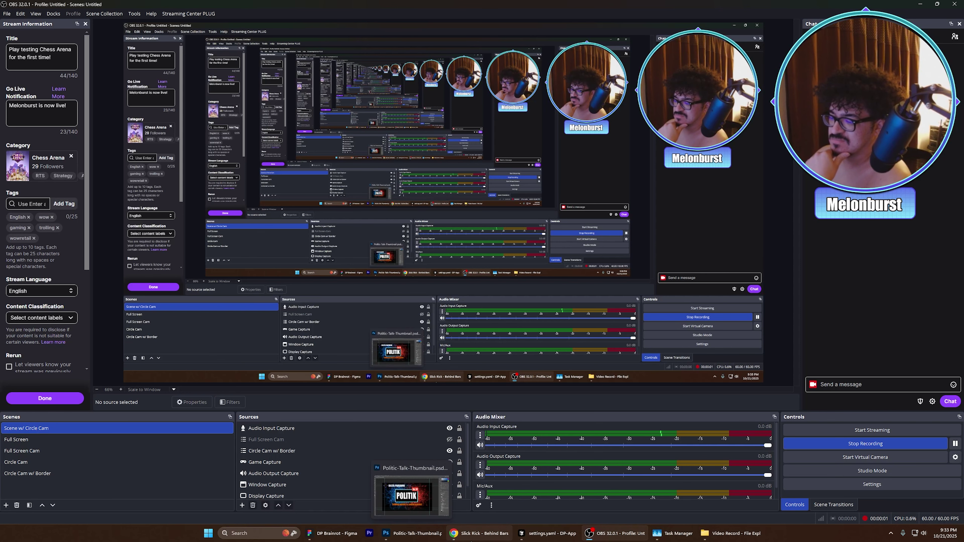
Switch to the browser and reload the Slick Rick "Behind Bars" music video page
left_click(470, 536)
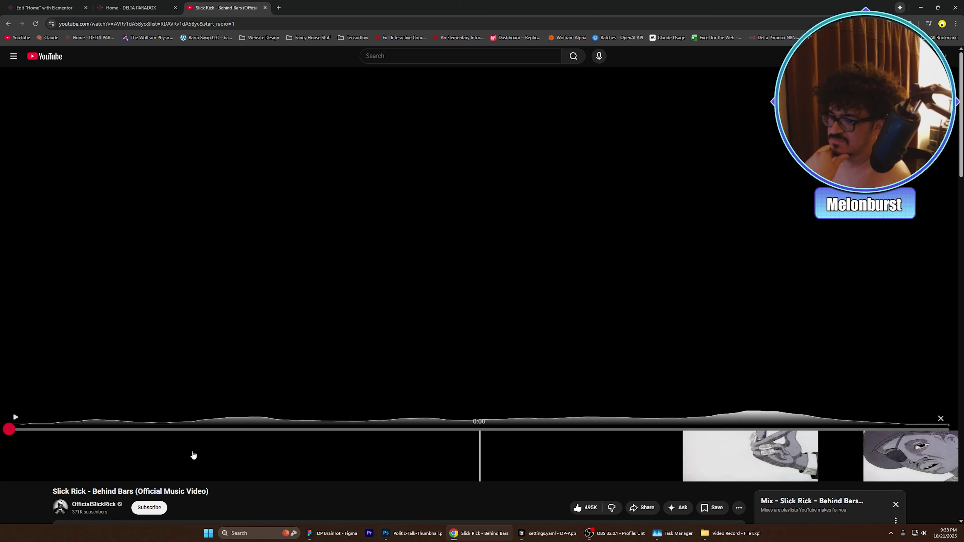
left_click(35, 24)
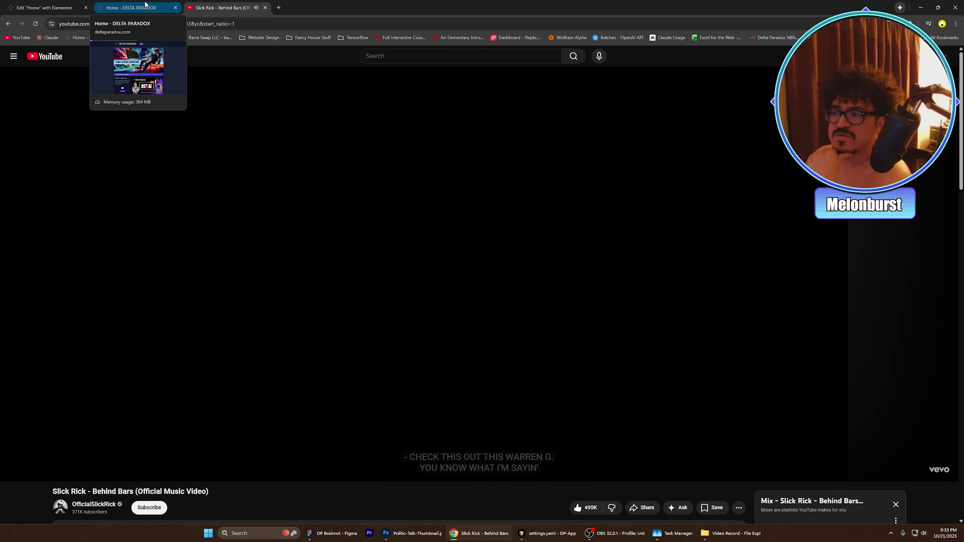
Examine the Delta Paradox home page from the hero banner through the news articles, and view the POLITIK thumbnail in Photoshop
left_click(145, 4)
scroll(234, 112, "down", 3)
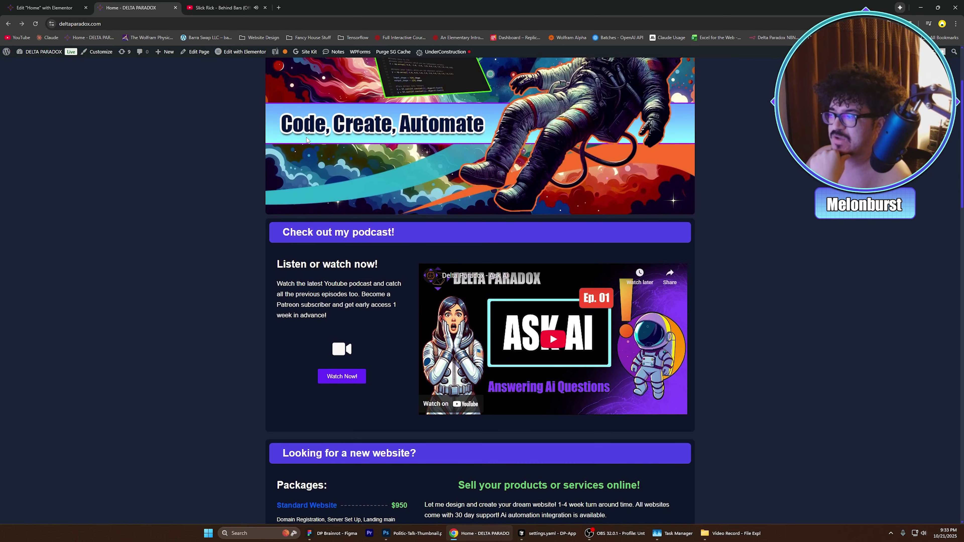
scroll(307, 140, "up", 3)
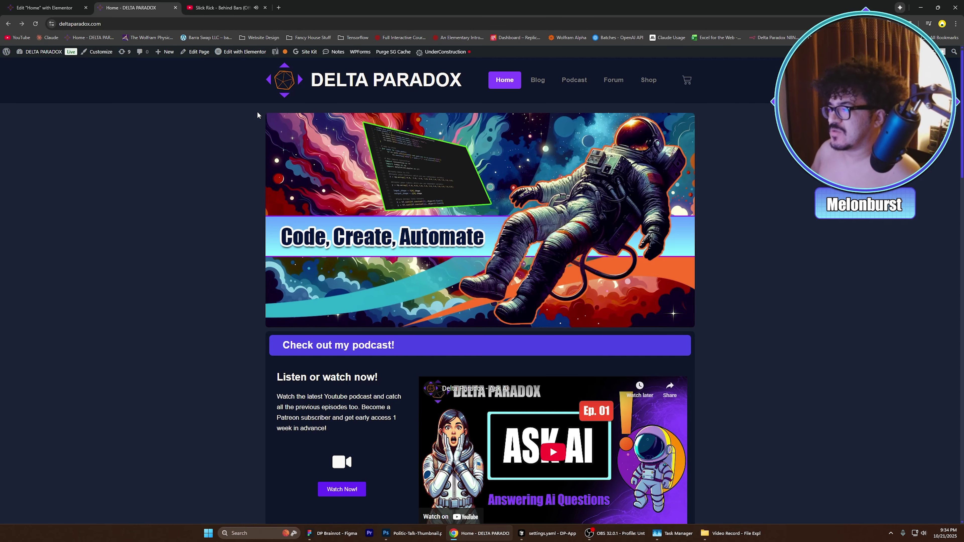
scroll(257, 115, "down", 15)
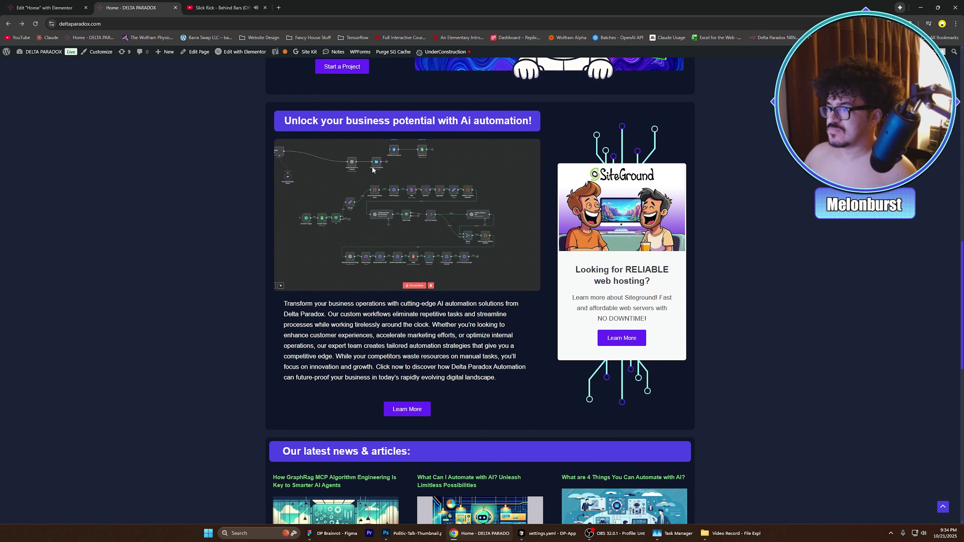
scroll(372, 166, "down", 12)
scroll(394, 162, "up", 10)
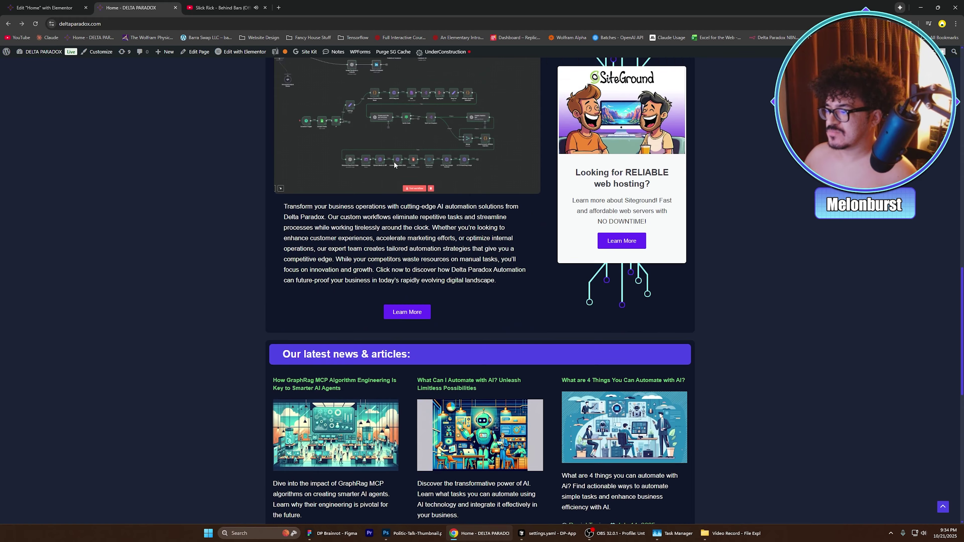
scroll(394, 162, "up", 15)
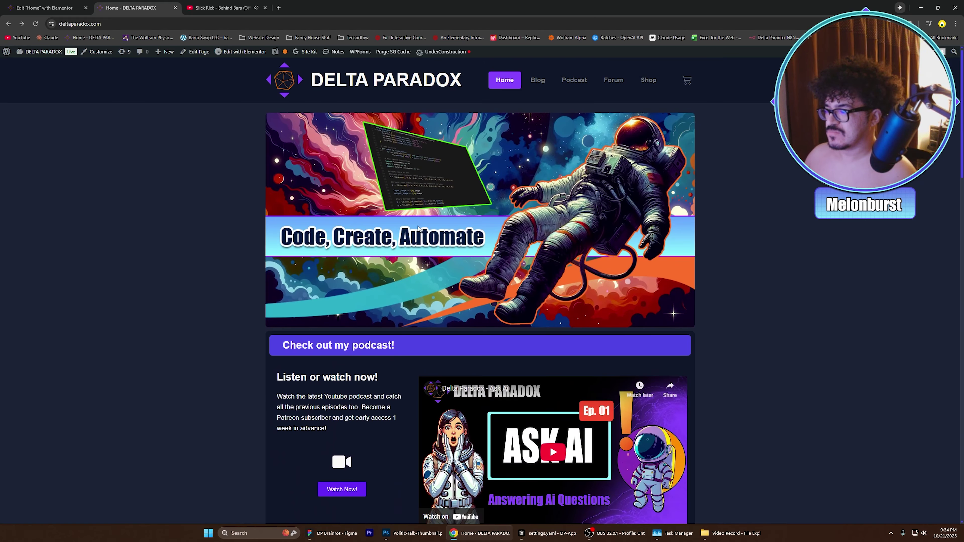
left_click(429, 535)
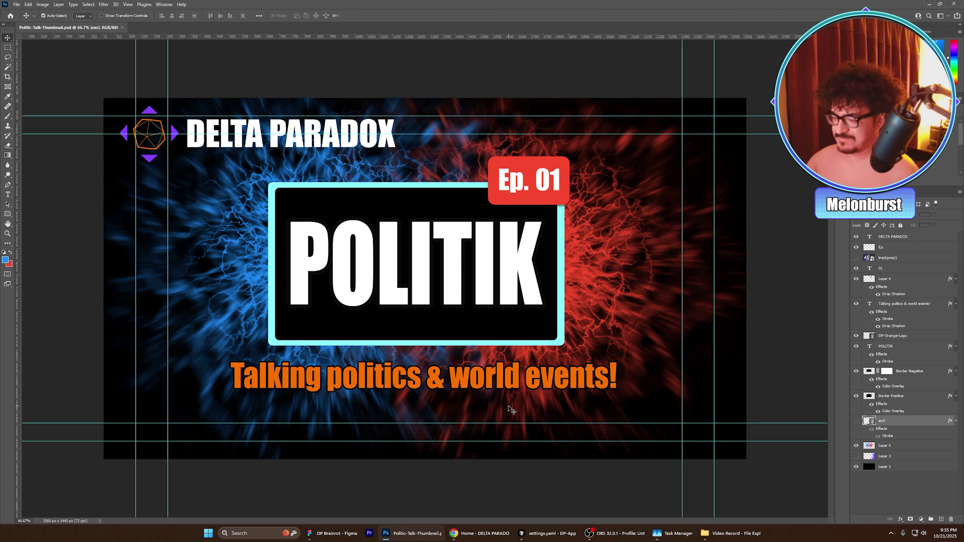
Switch to the DP Brainrot design file in Figma and dismiss the survey about regular design activities
left_click(332, 533)
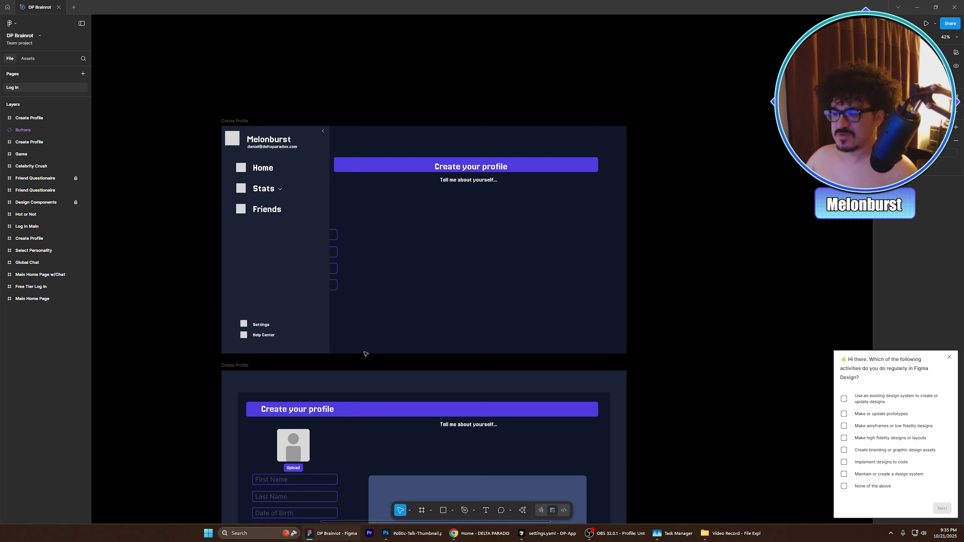
scroll(282, 421, "down", 2)
left_click(950, 358)
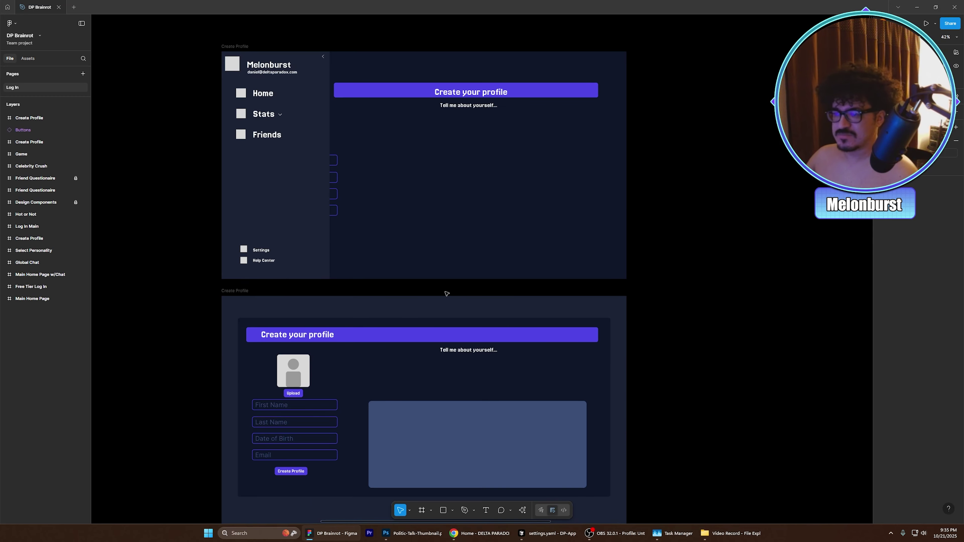
Look over the full arrangement of frames in the DP Brainrot file and return to the upper Create Profile frames
scroll(446, 294, "up", 2)
scroll(445, 297, "down", 5, "ctrl")
scroll(445, 298, "down", 4)
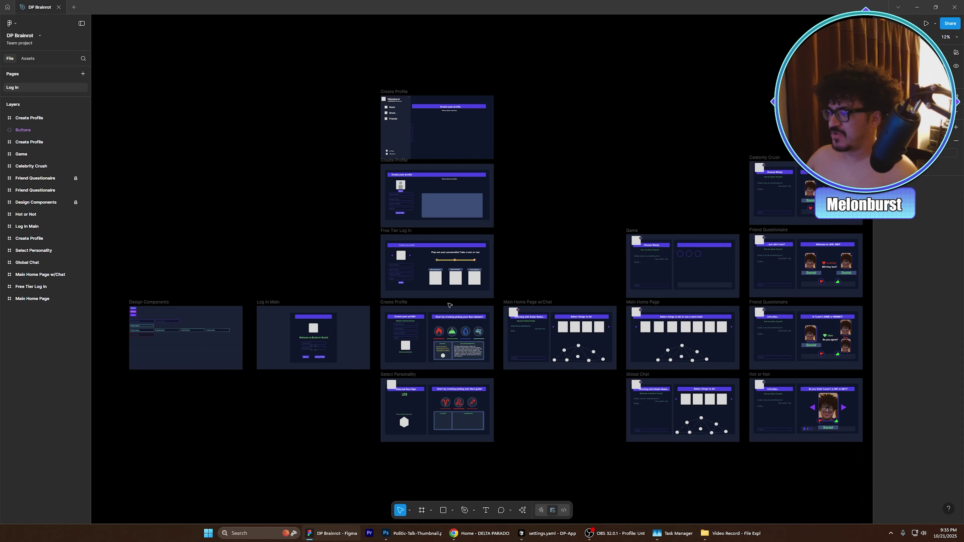
scroll(444, 298, "up", 5)
scroll(450, 342, "up", 4, "ctrl")
scroll(448, 341, "up", 1, "ctrl")
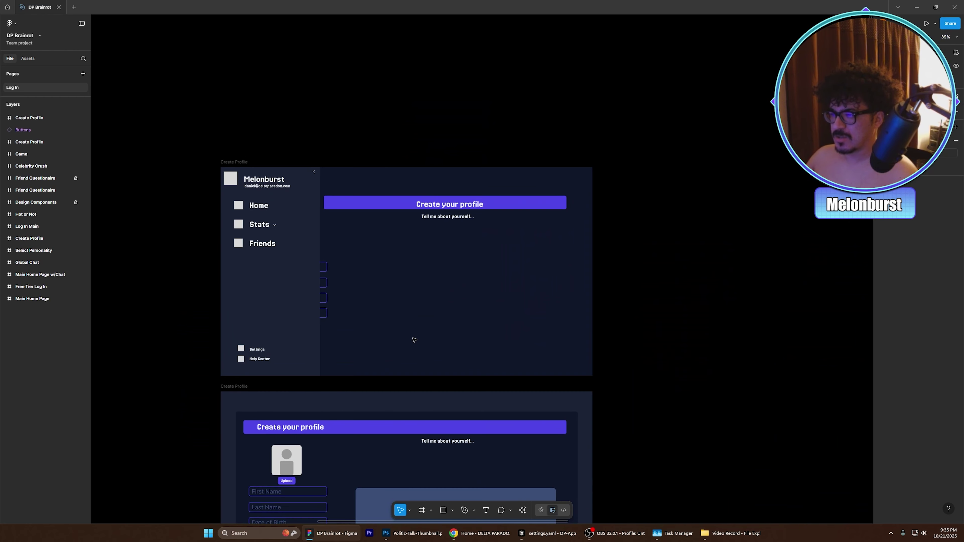
Examine the Create Profile and Free Tier Log In frames down to the Navi element selection screen
scroll(413, 338, "up", 2)
scroll(476, 377, "down", 1)
scroll(475, 377, "down", 10)
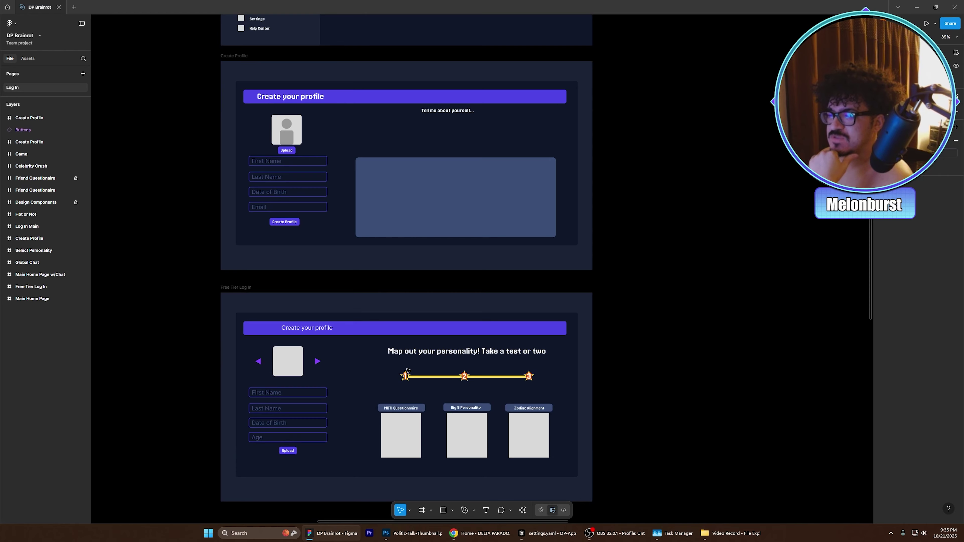
scroll(418, 352, "down", 7)
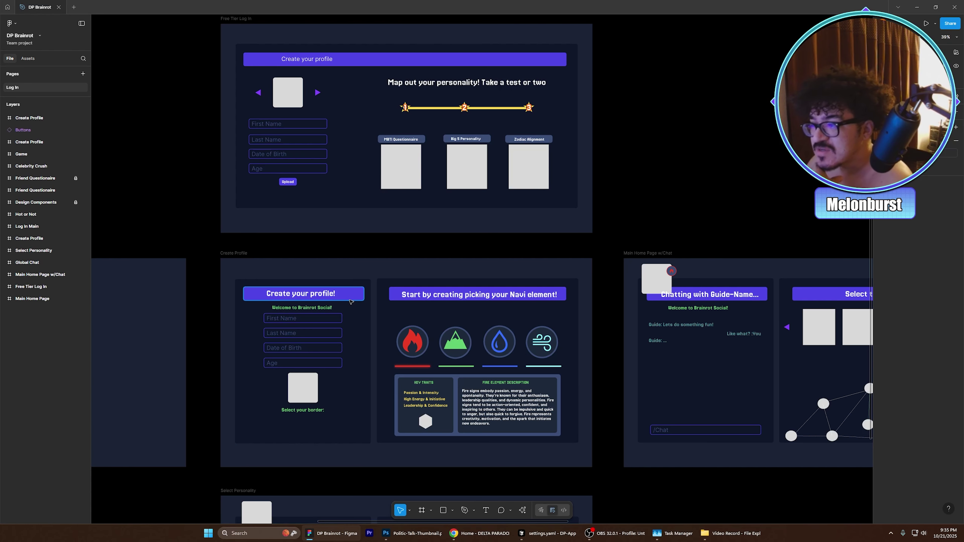
left_click(363, 321)
left_click(604, 350)
scroll(603, 350, "down", 3)
scroll(364, 229, "up", 15)
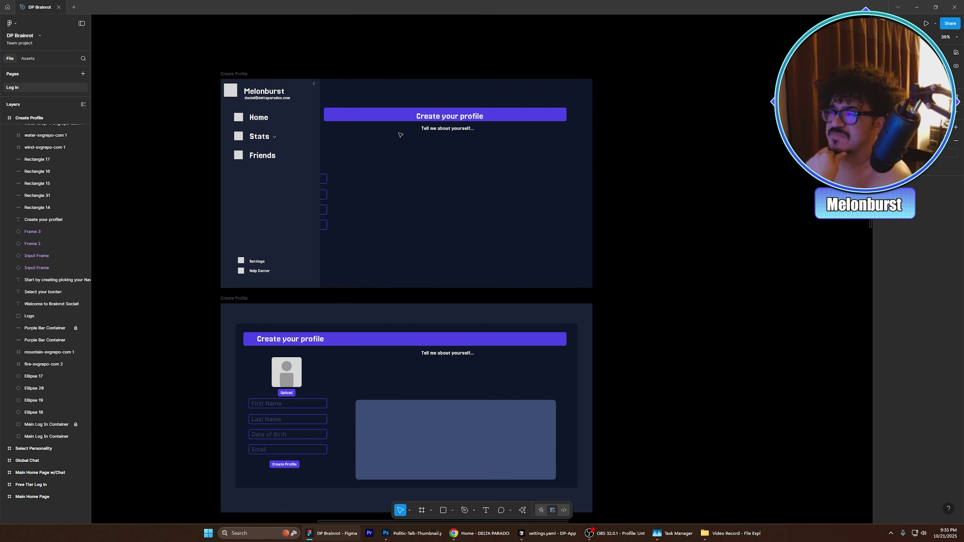
Compare the sidebar version of Create Profile with the profile form and the Free Tier Log In personality test frame
scroll(344, 152, "down", 9)
scroll(336, 182, "up", 9)
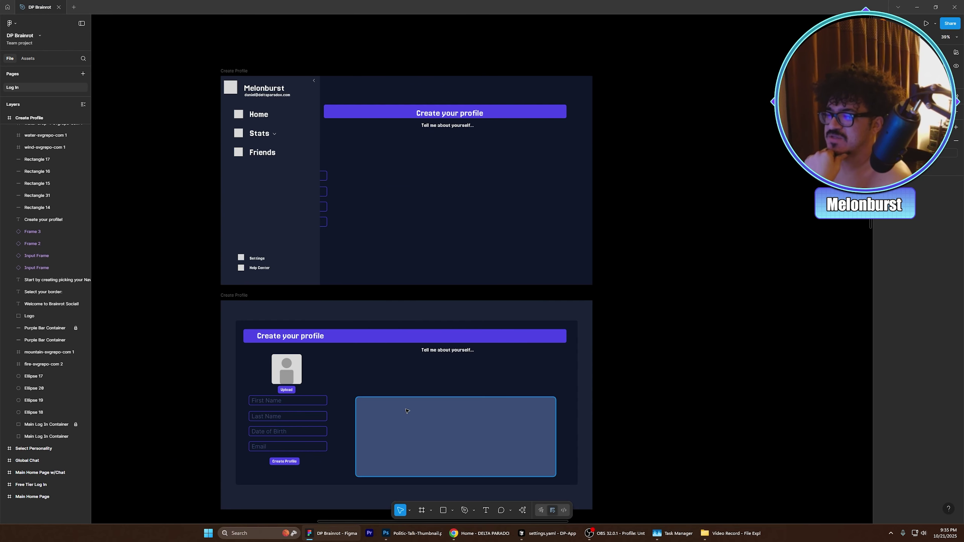
scroll(383, 206, "down", 5)
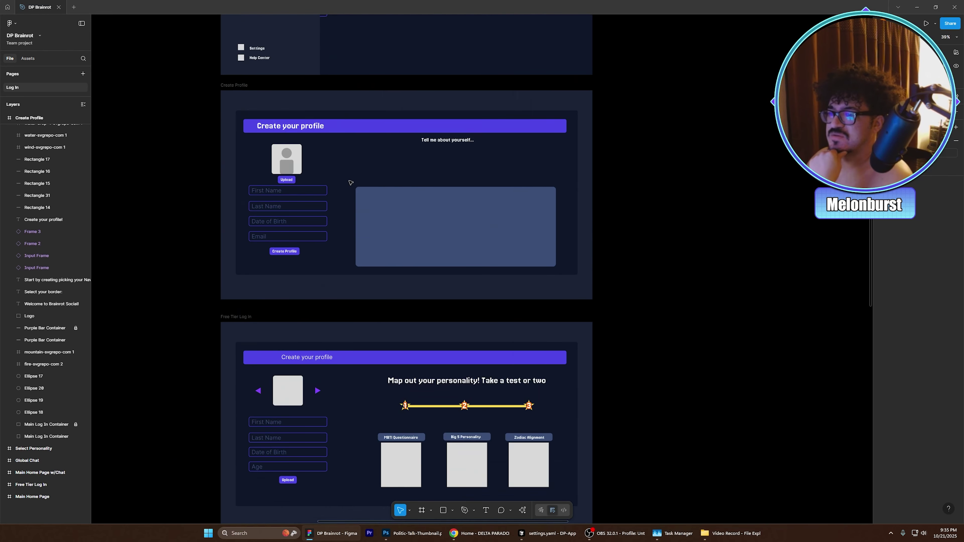
scroll(350, 183, "up", 5)
scroll(281, 179, "down", 6)
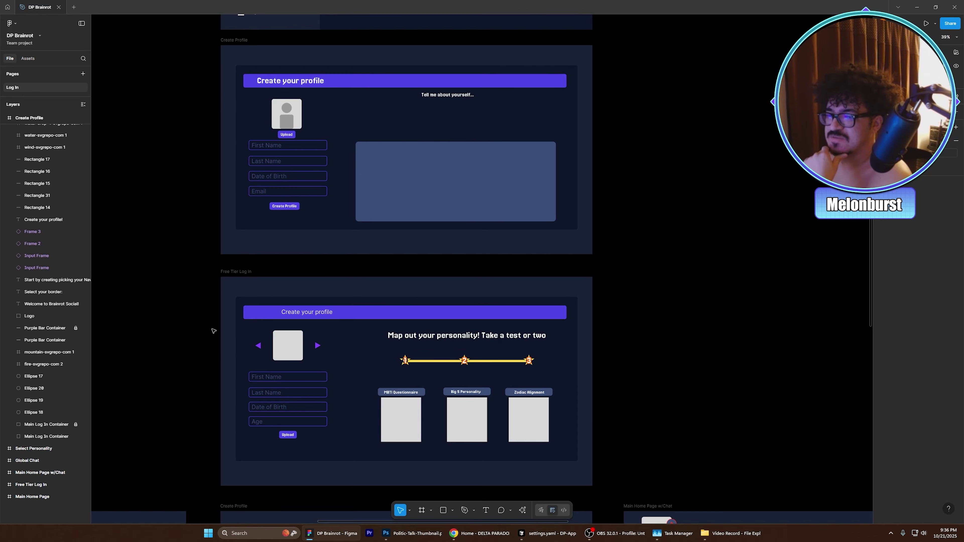
scroll(349, 245, "up", 6)
scroll(361, 249, "down", 7)
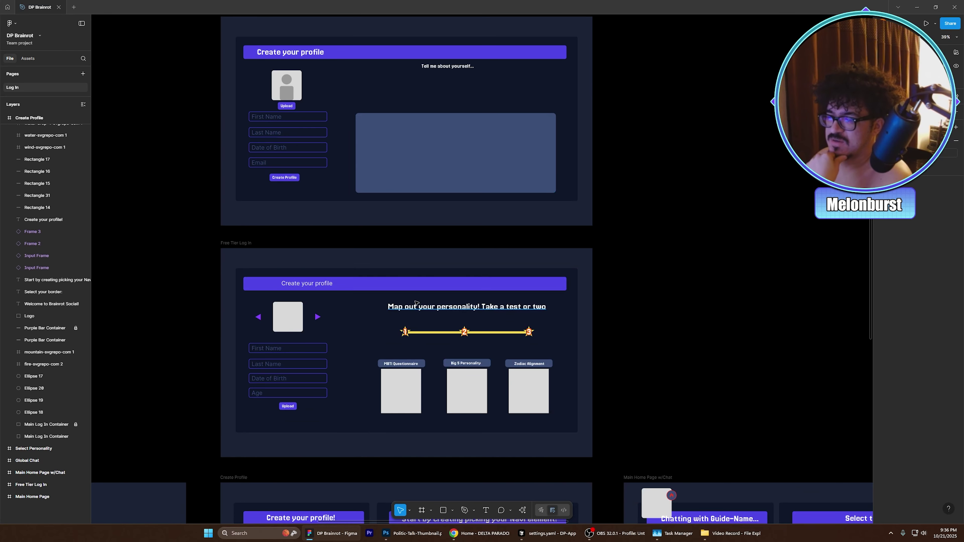
Examine the Navi element selection screen and the Select Personality frame with the Leo sign
scroll(417, 303, "down", 7)
scroll(437, 296, "down", 4)
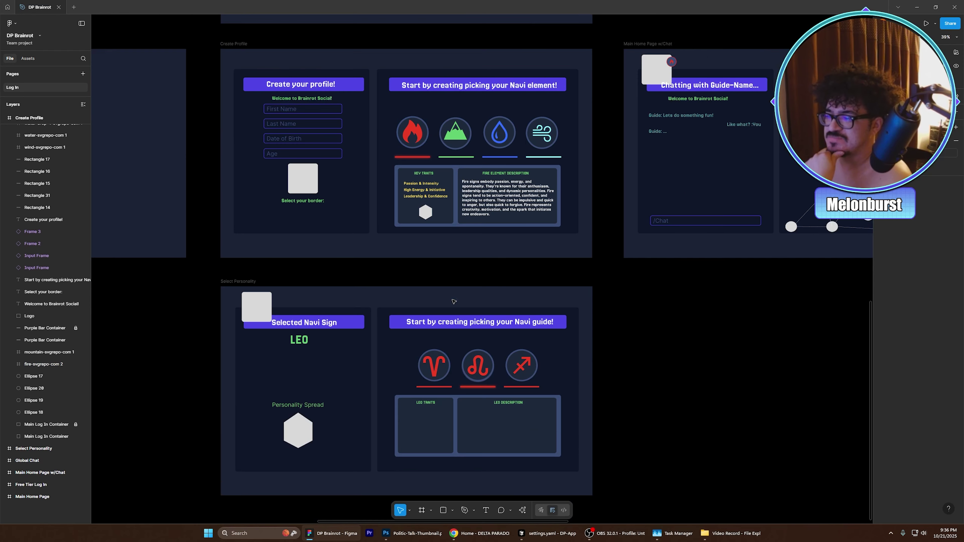
scroll(454, 301, "down", 1)
scroll(482, 330, "up", 4)
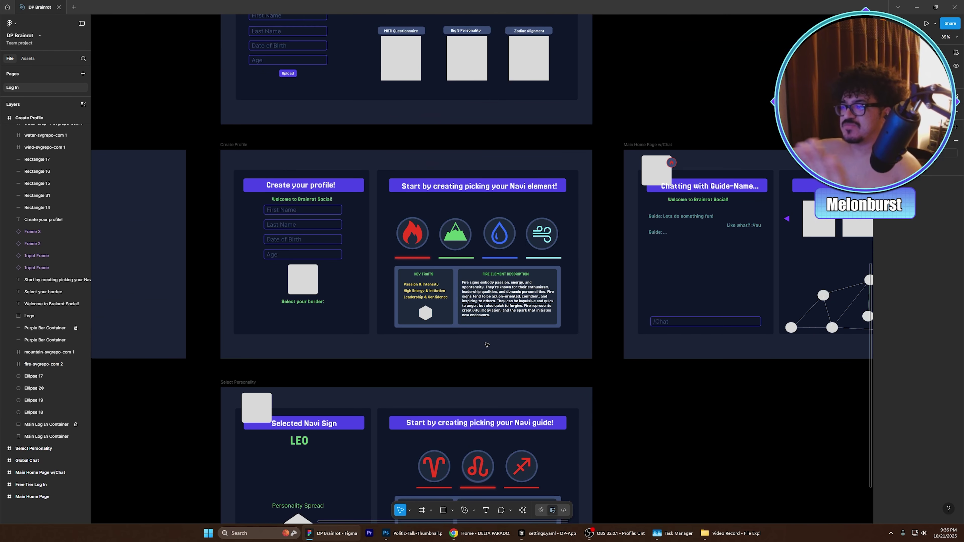
Examine the Main Home Page, Global Chat, Friend Questionaire and Hot or Not frames
scroll(487, 345, "right", 15)
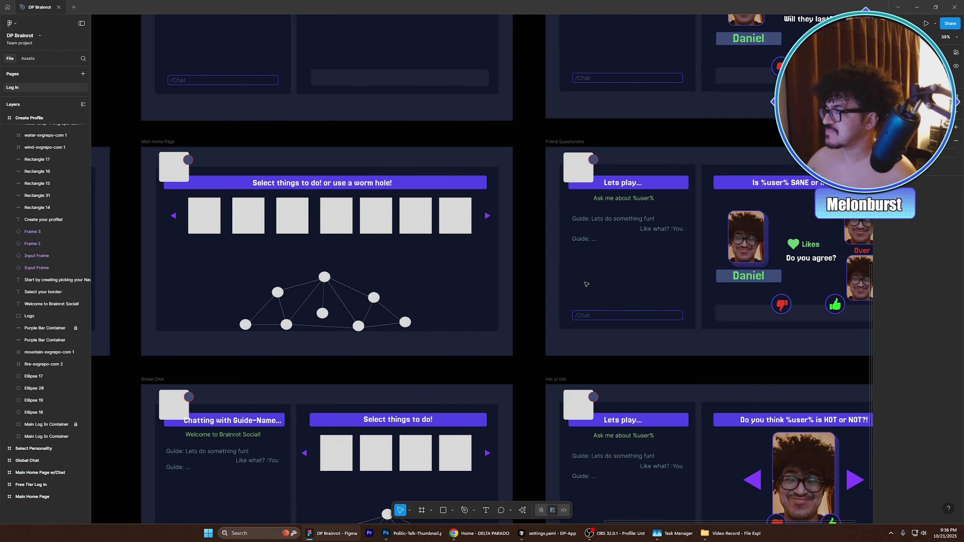
scroll(636, 268, "down", 5)
scroll(636, 269, "down", 1)
scroll(452, 233, "up", 7)
scroll(456, 223, "left", 19)
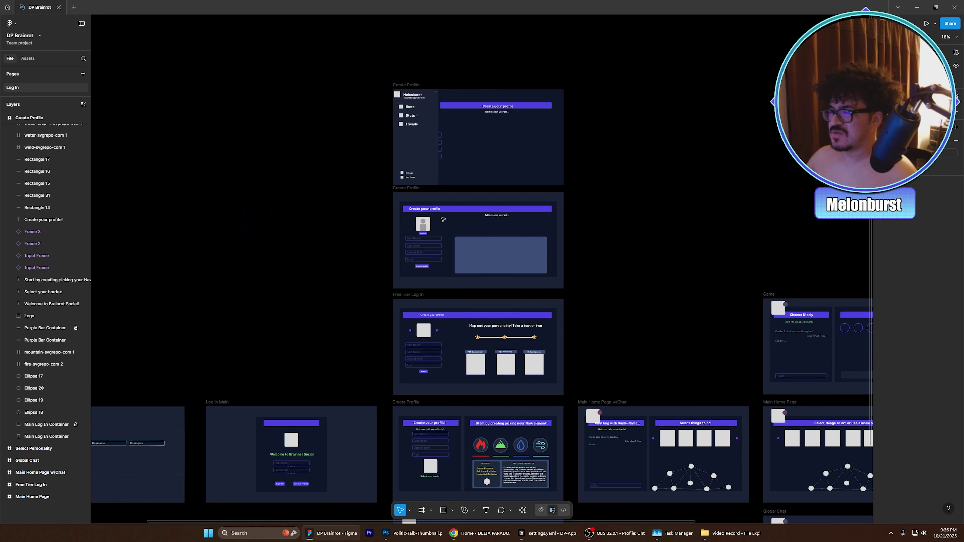
Review the app flow from Design Components and Log In Main through profile creation to the home page and game frames
scroll(485, 209, "down", 2)
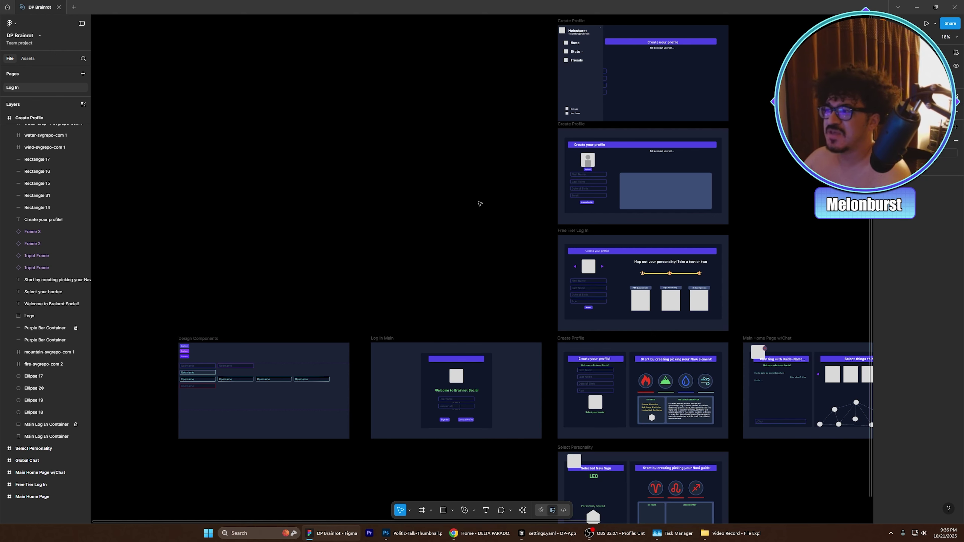
scroll(479, 204, "up", 4)
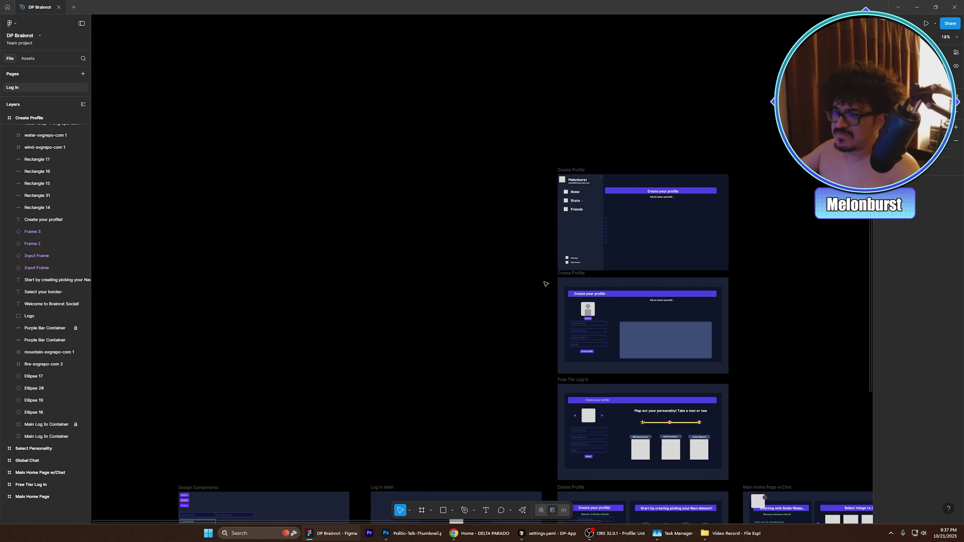
scroll(540, 266, "down", 8)
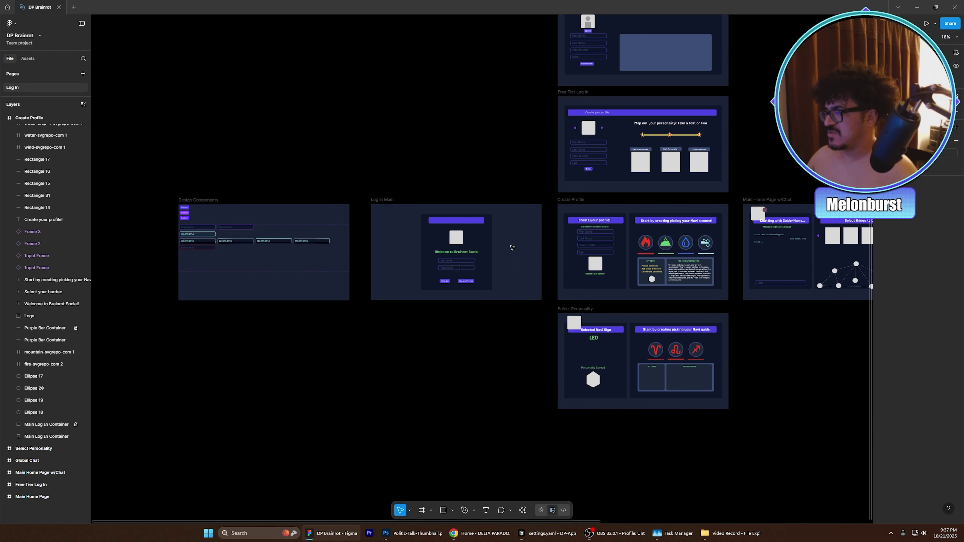
scroll(533, 248, "right", 10)
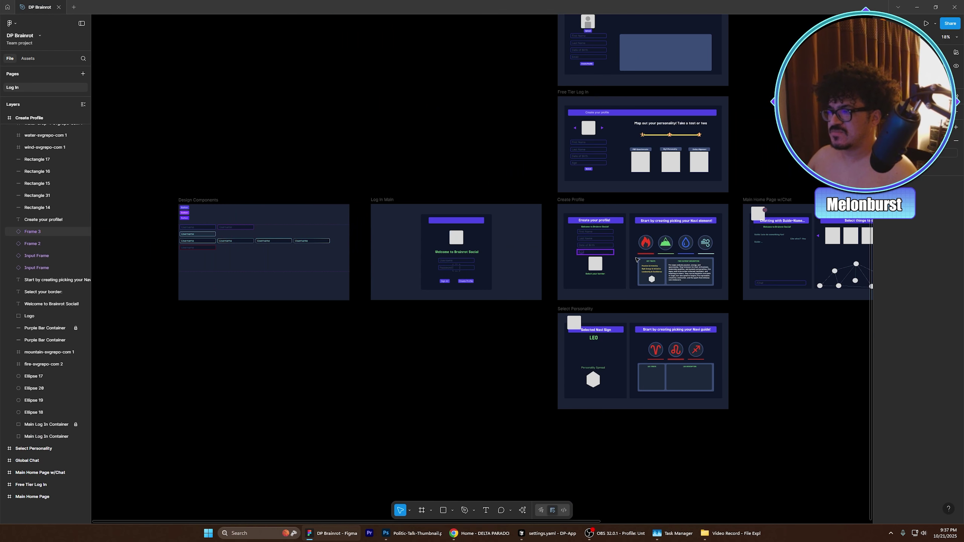
scroll(599, 283, "up", 5)
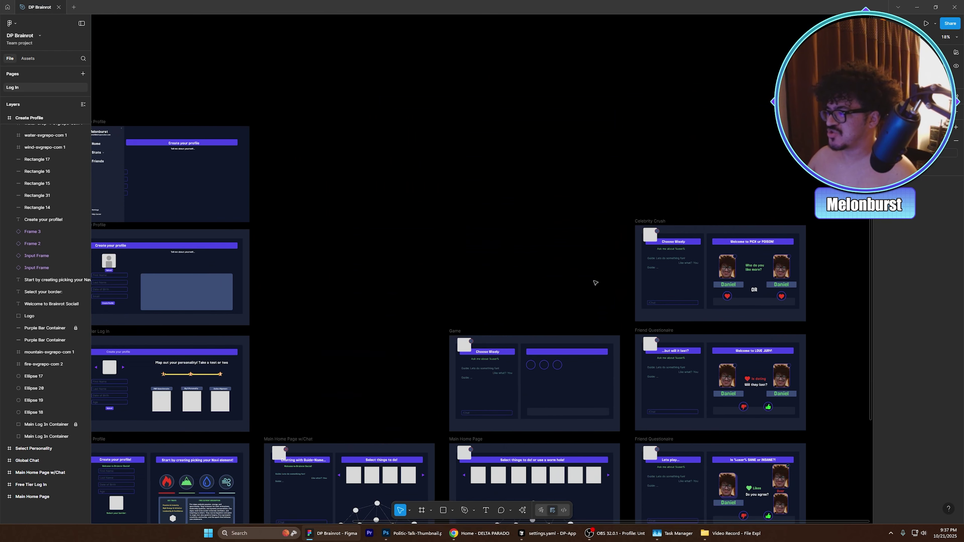
scroll(592, 285, "down", 3)
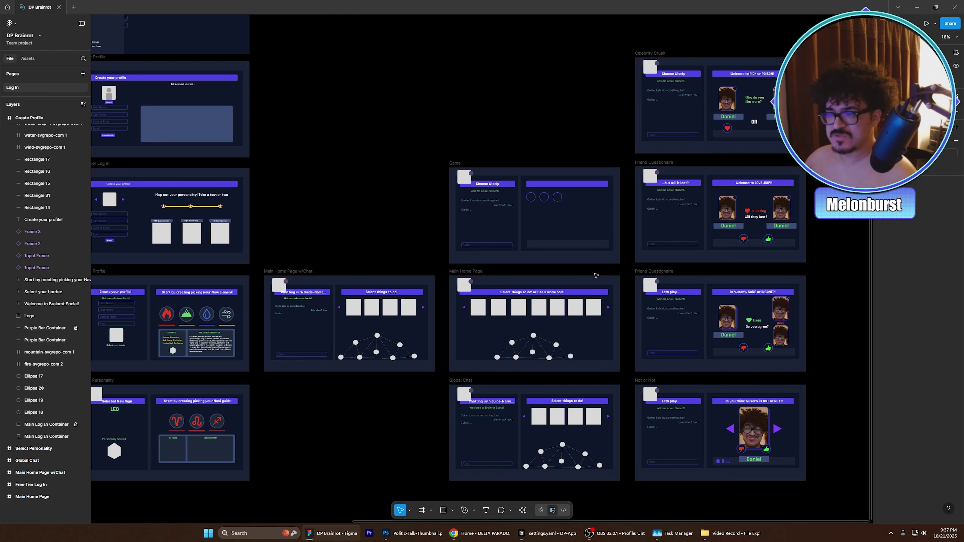
Inspect the topmost Create Profile frame with its Home, Stats and Friends sidebar up close
scroll(385, 200, "up", 6)
scroll(351, 190, "left", 8)
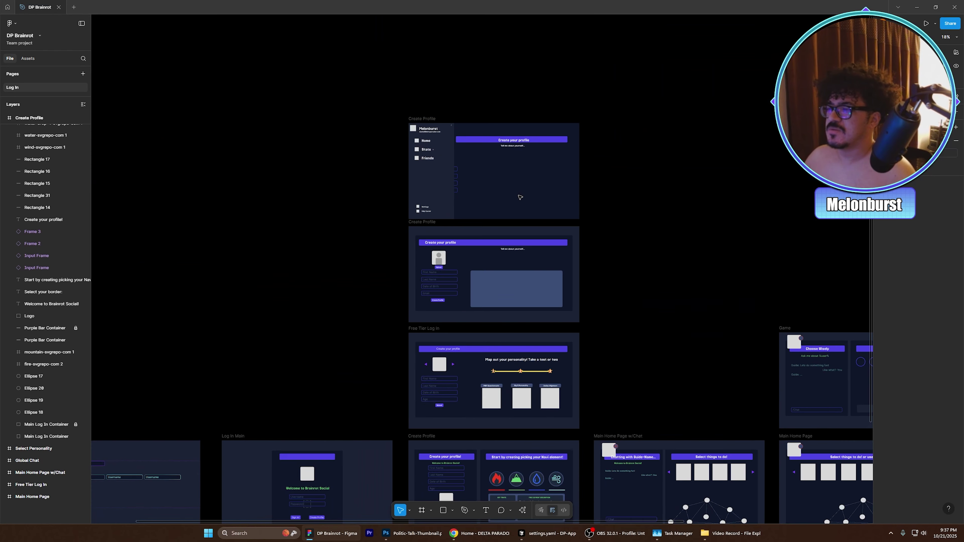
scroll(587, 223, "right", 3)
scroll(478, 219, "up", 5)
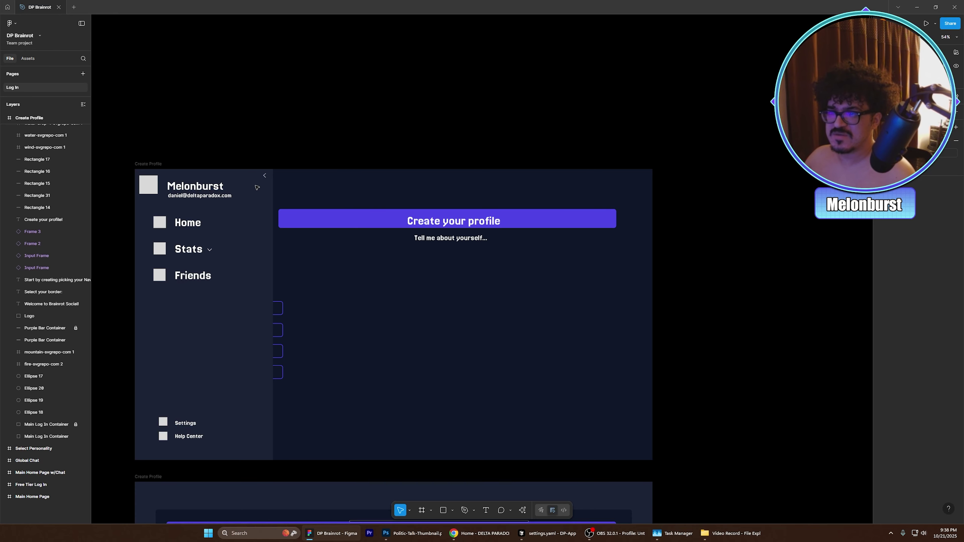
scroll(287, 198, "down", 5)
scroll(338, 280, "right", 3)
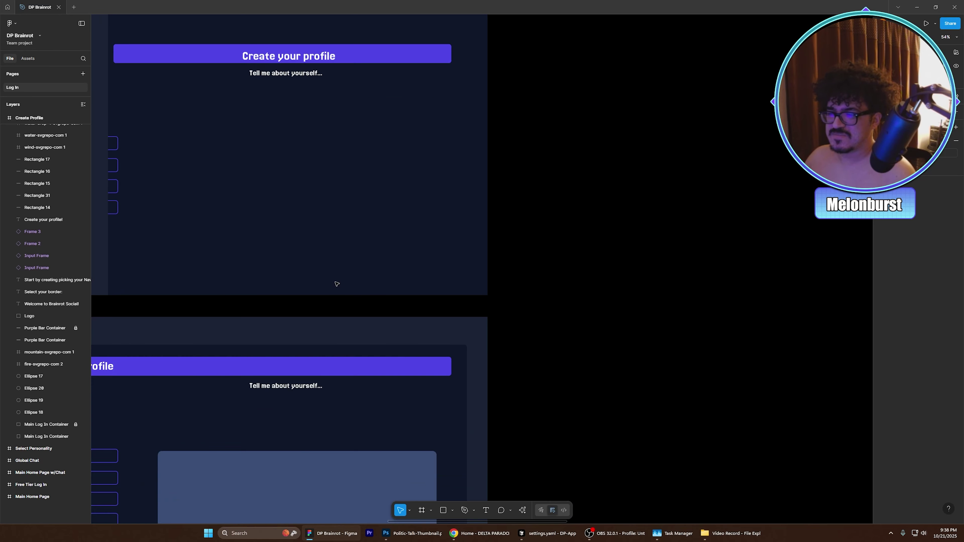
Examine the Create Profile and Select Personality frames and the Main Home Page frames beside them
scroll(334, 282, "down", 4)
scroll(365, 269, "down", 8)
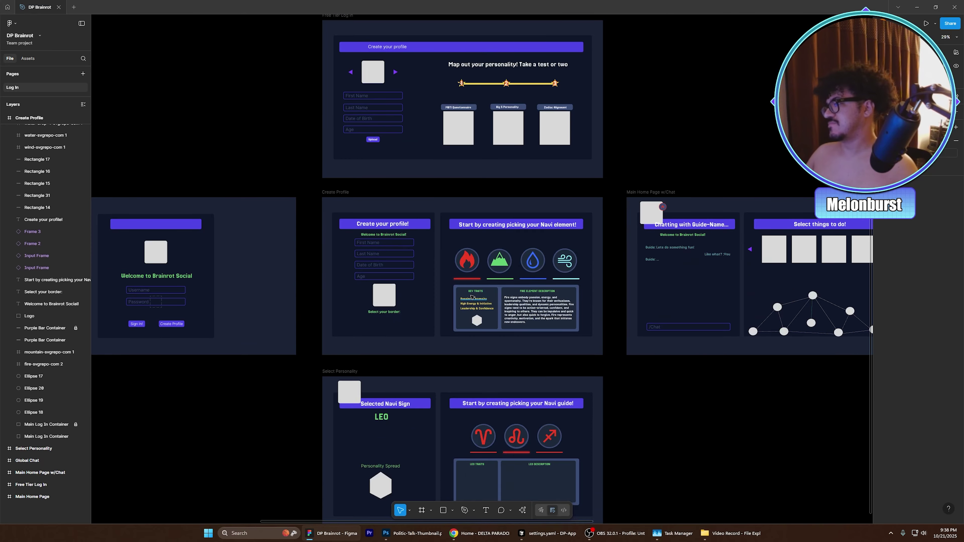
scroll(470, 299, "right", 6)
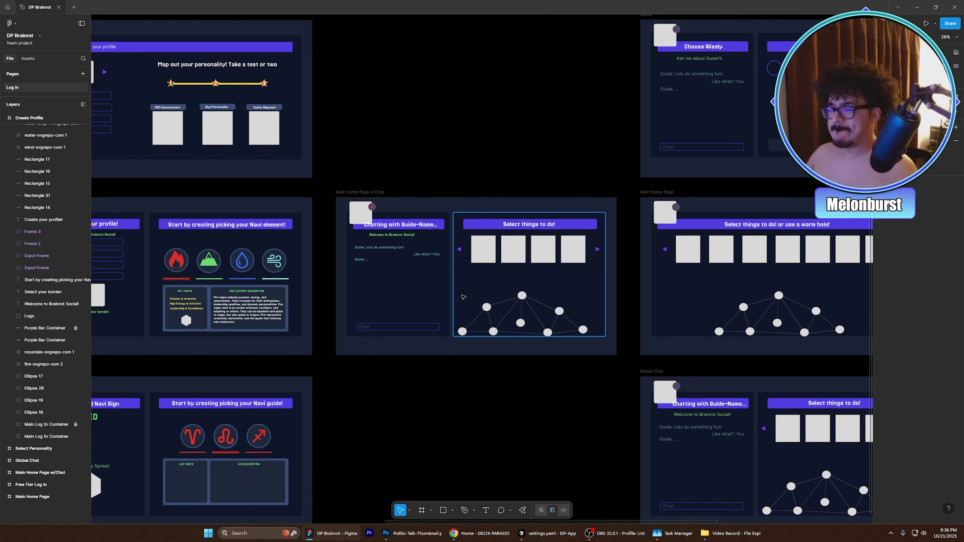
scroll(469, 298, "right", 4)
Switch to the DP-App project in Cursor and show the contents of the ml_pipeline input folder
key("alt+Tab")
left_click(470, 379)
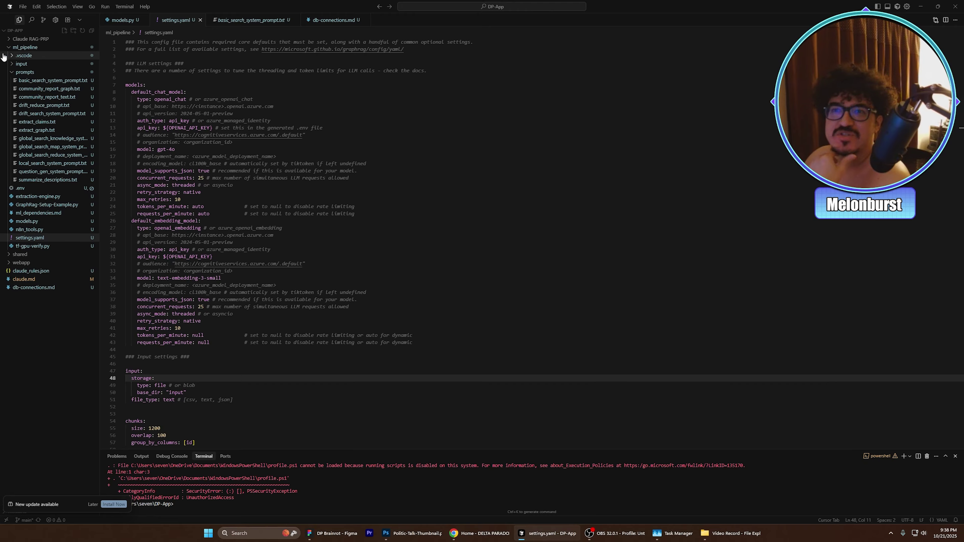
left_click(14, 63)
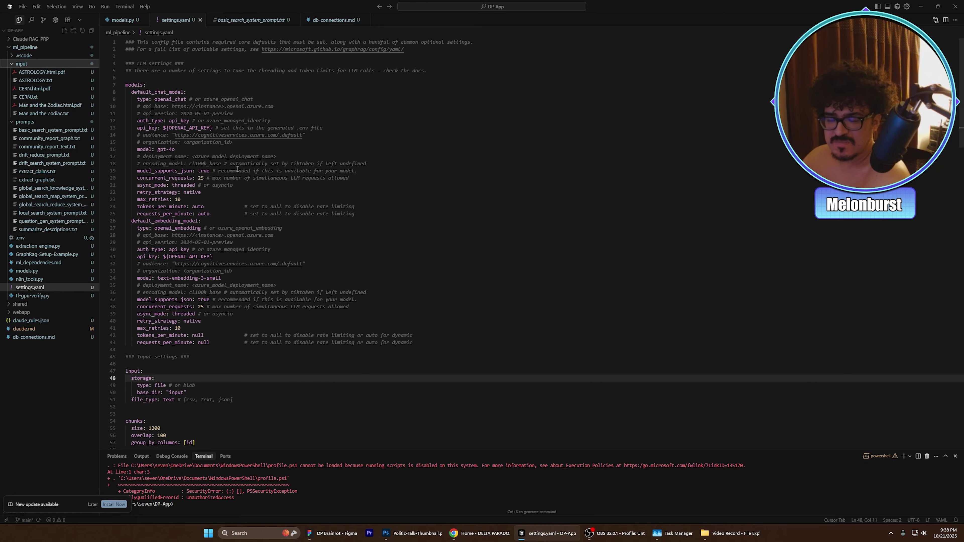
Return to the DP Brainrot design in Figma and compare the Create Profile, Select Personality and Main Home Page w/Chat frames
left_click(333, 533)
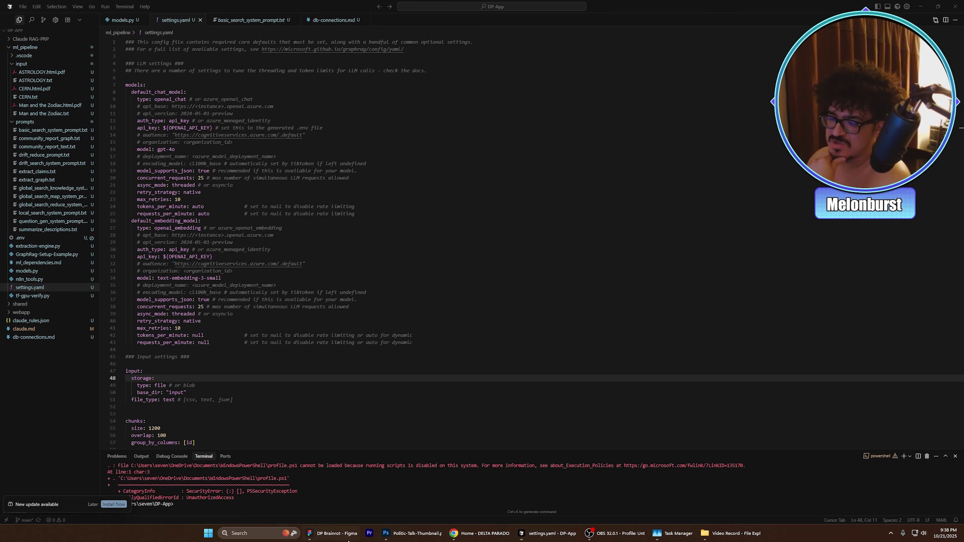
scroll(416, 410, "left", 10)
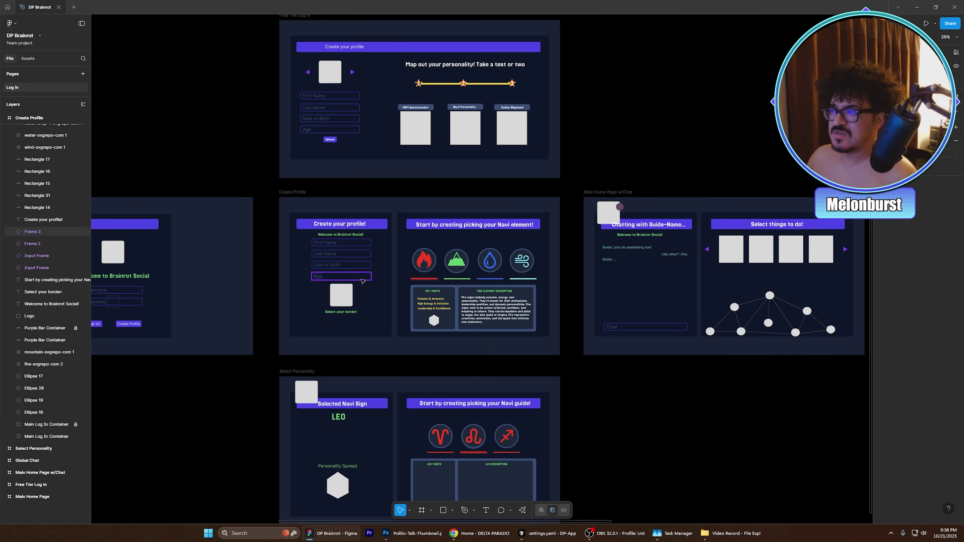
scroll(246, 274, "right", 9)
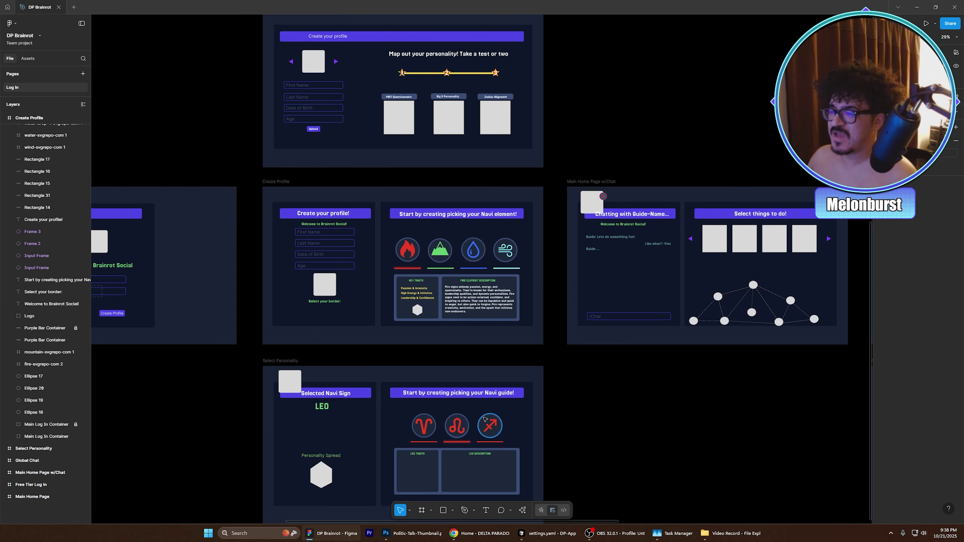
scroll(247, 274, "left", 3)
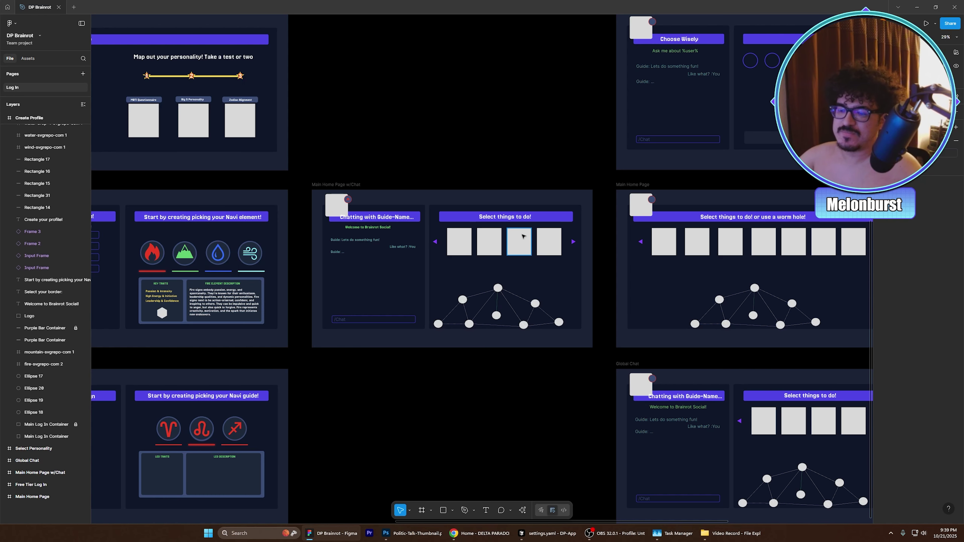
mouse_move(596, 537)
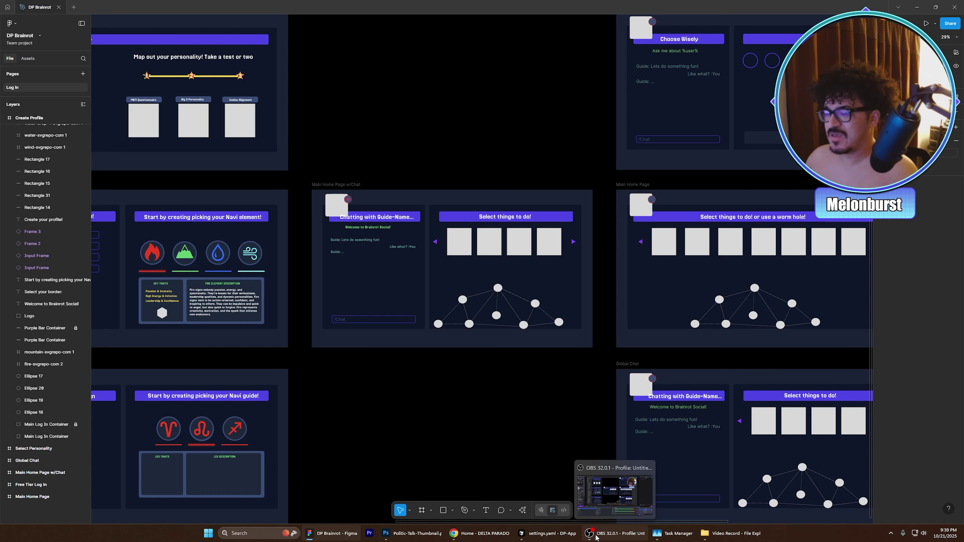
Switch back to the DP-App project in Cursor, collapse the input folder and open models.py
left_click(549, 533)
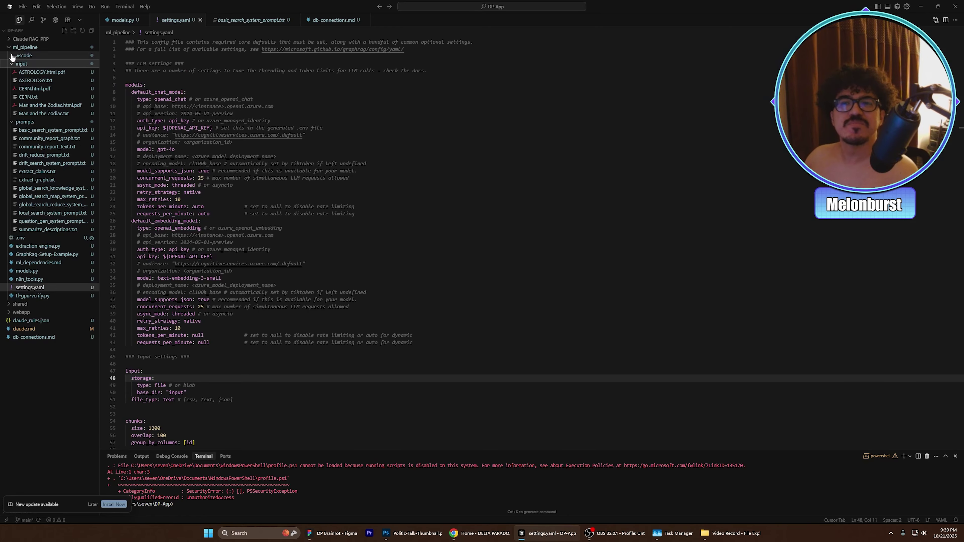
left_click(12, 64)
key("Down")
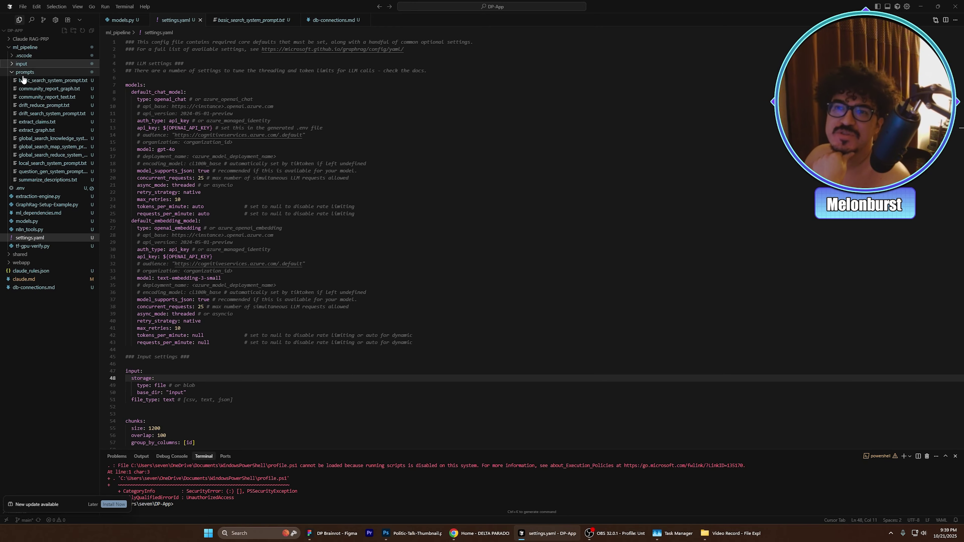
left_click(42, 222)
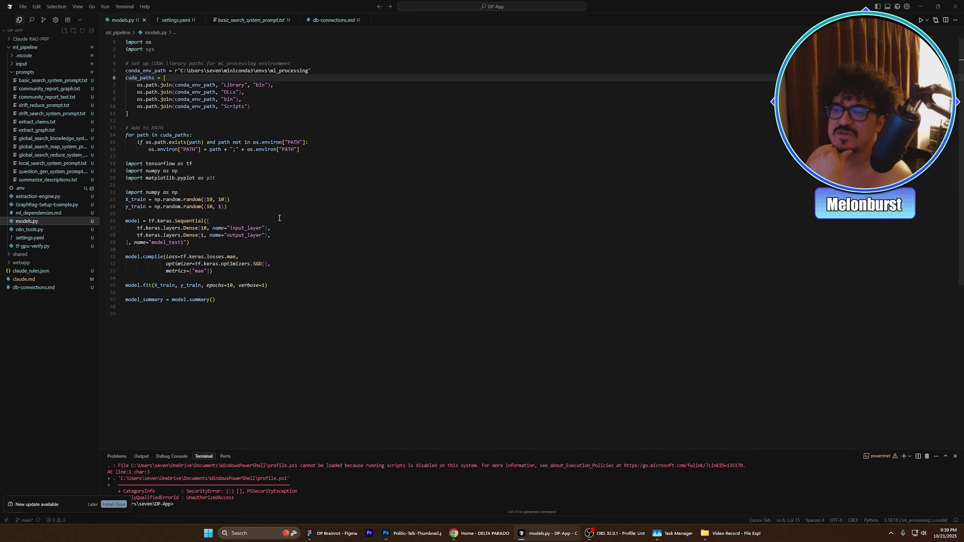
Examine the TensorFlow import, Sequential layers, compile, fit and summary code in models.py
left_click_drag(271, 164, 275, 159)
key("Up")
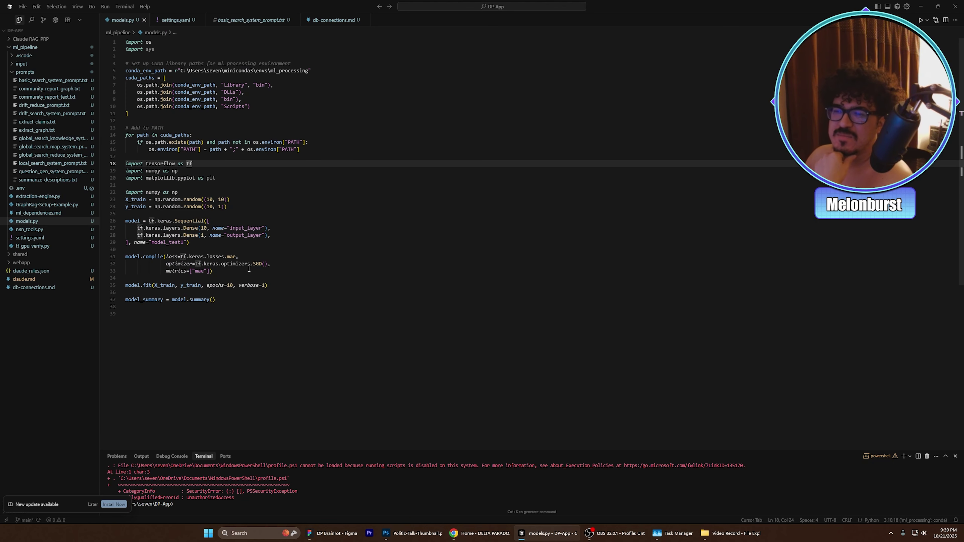
left_click(309, 223)
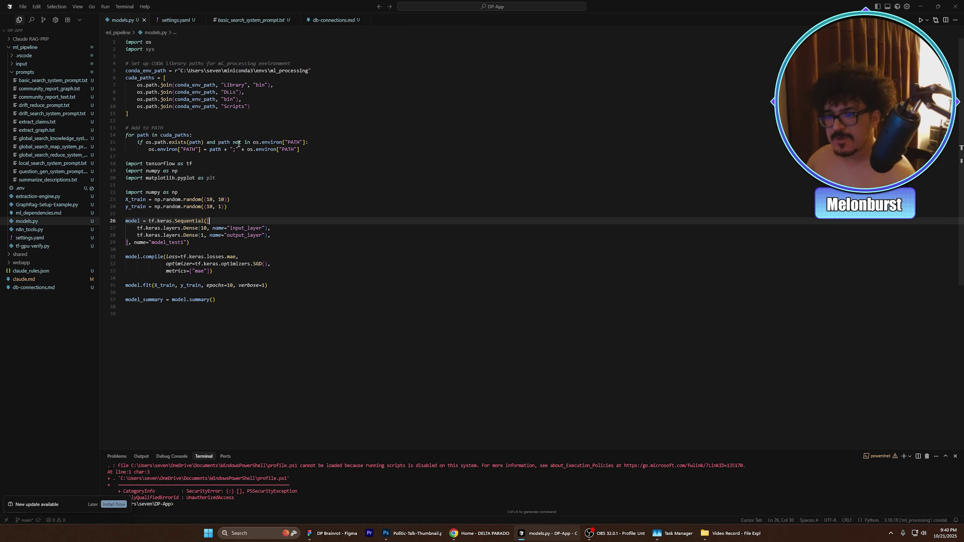
left_click(284, 299)
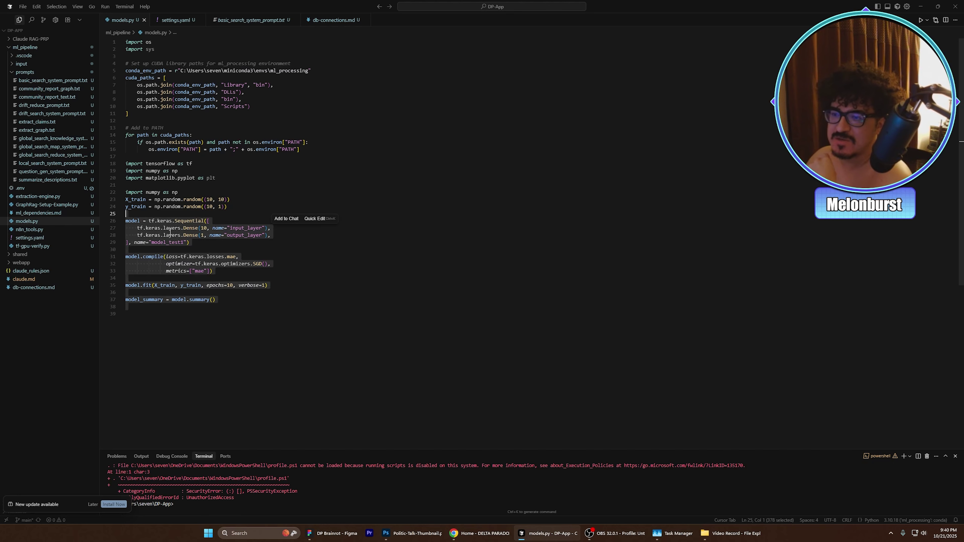
key("End")
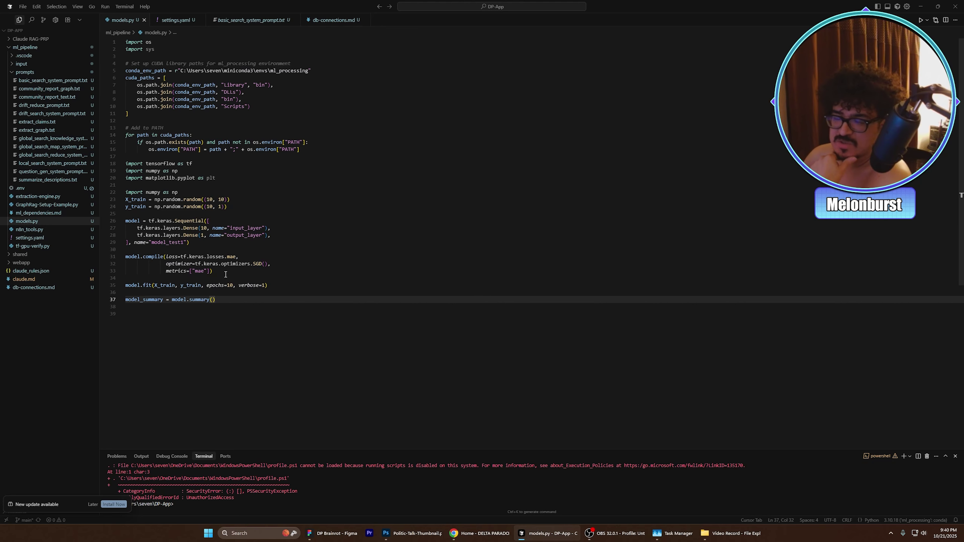
mouse_move(232, 260)
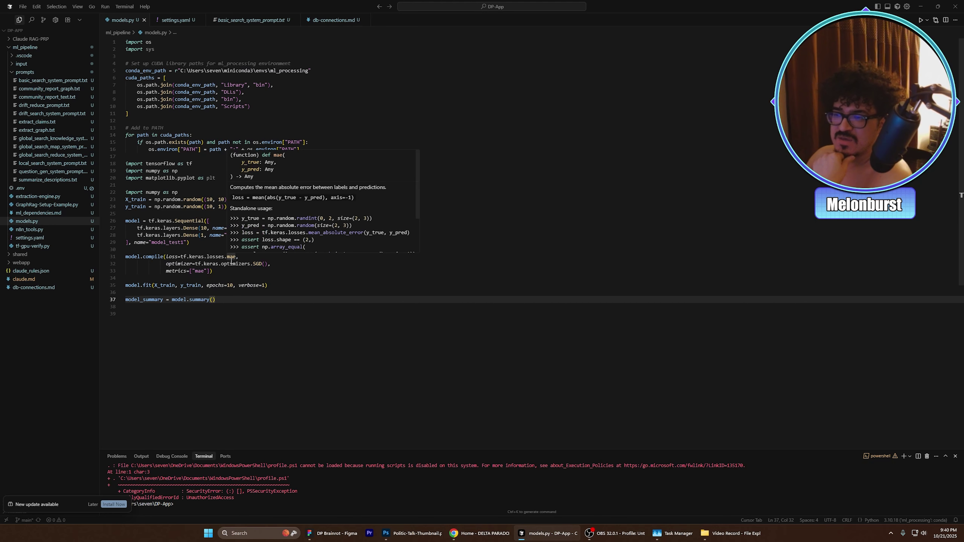
left_click(221, 274)
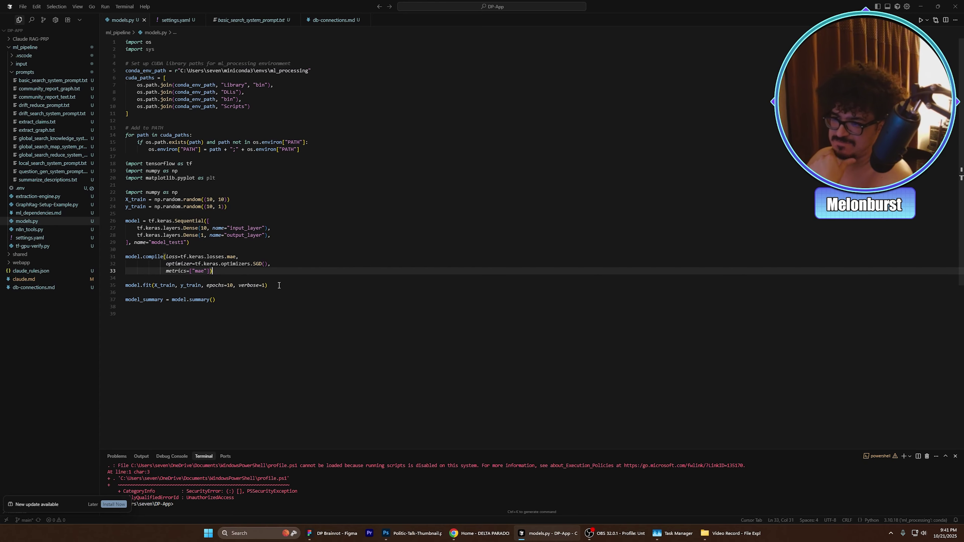
left_click(198, 243)
left_click(192, 250)
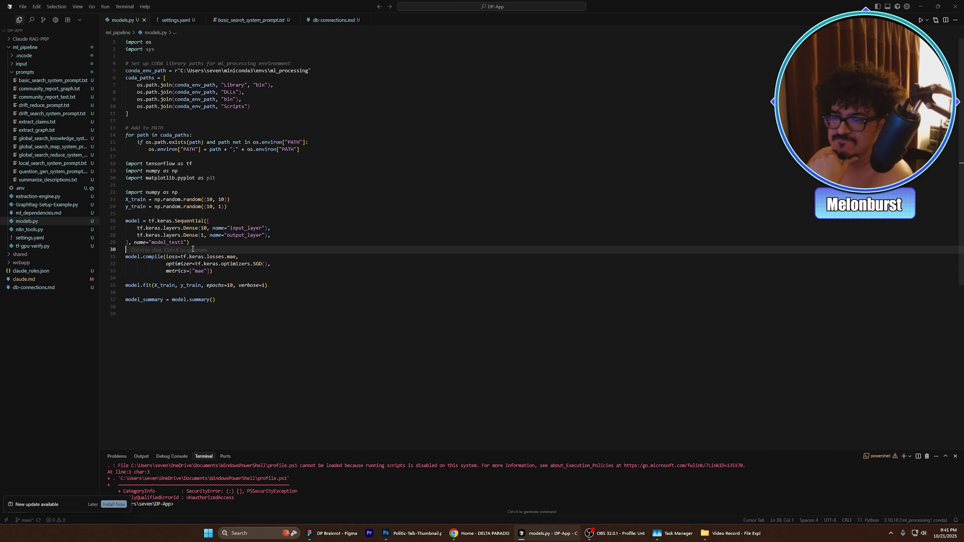
left_click(212, 222)
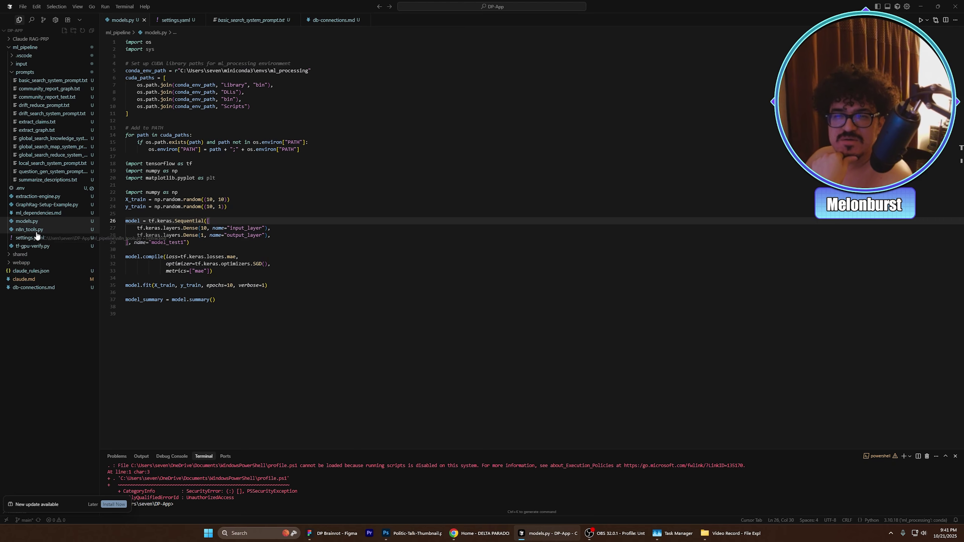
Open tf-gpu-verify.py and read its GPU check, Postgres vector_store configurations and GraphRAG blog notes
left_click(36, 246)
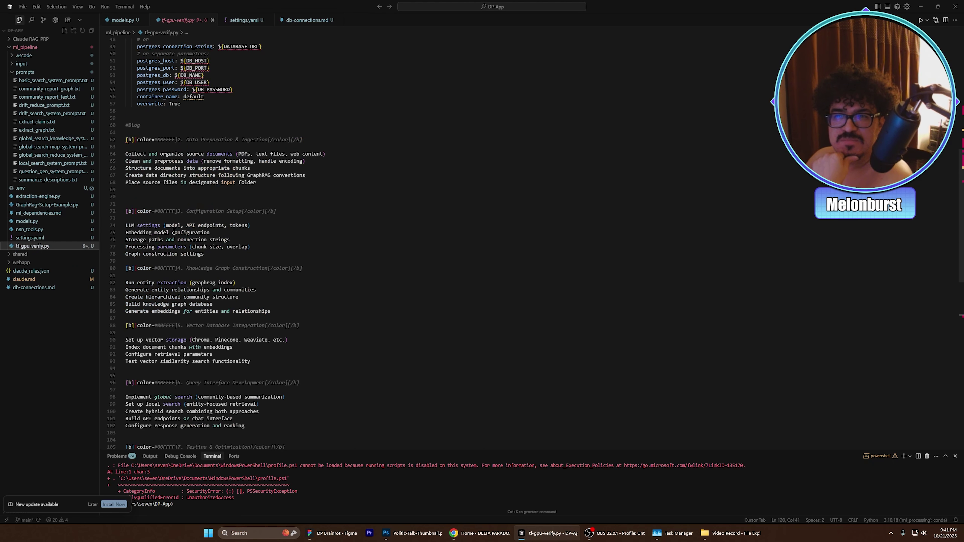
scroll(173, 232, "up", 15)
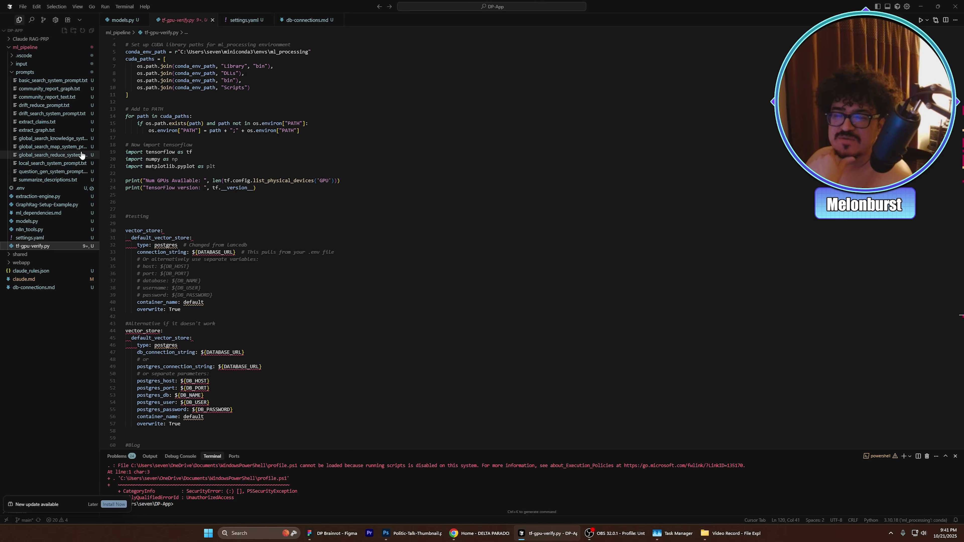
scroll(179, 160, "down", 3)
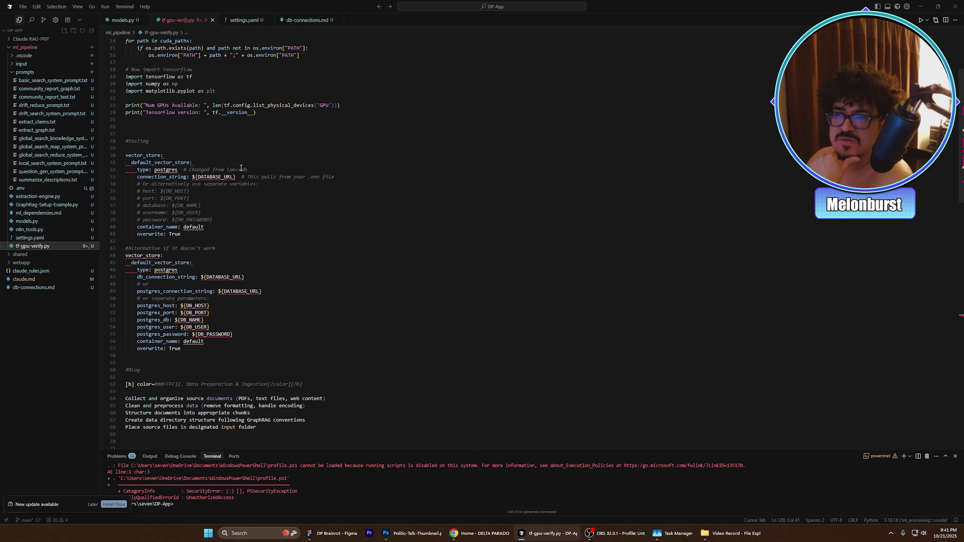
scroll(246, 167, "down", 5)
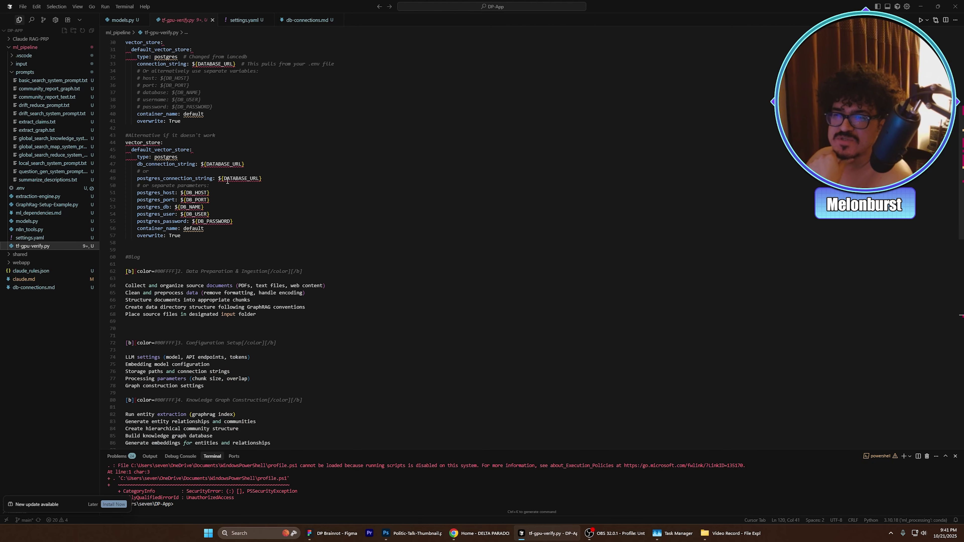
scroll(125, 171, "up", 3)
Collapse the prompts folder and read settings.yaml through its input, storage, vector store, workflow and query settings
left_click(20, 74)
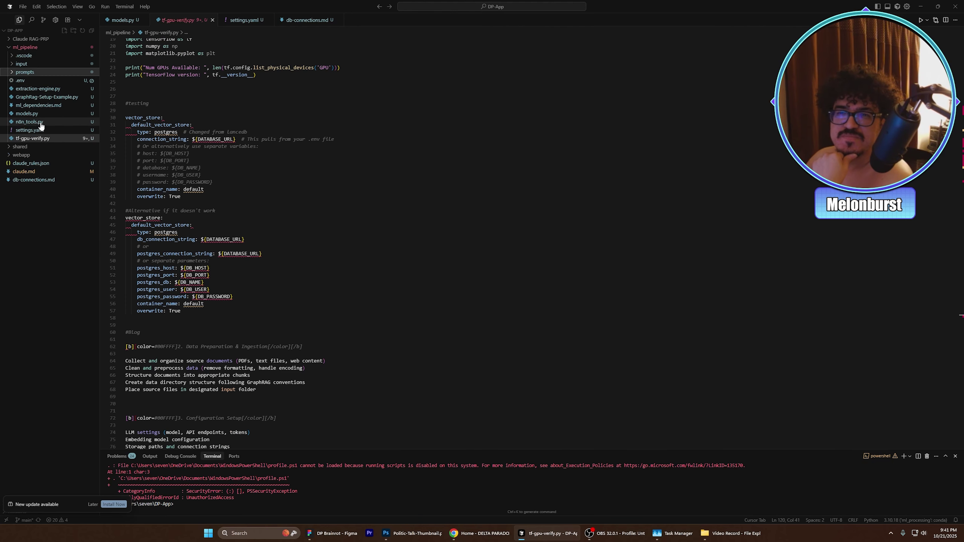
left_click(35, 130)
scroll(262, 187, "down", 10)
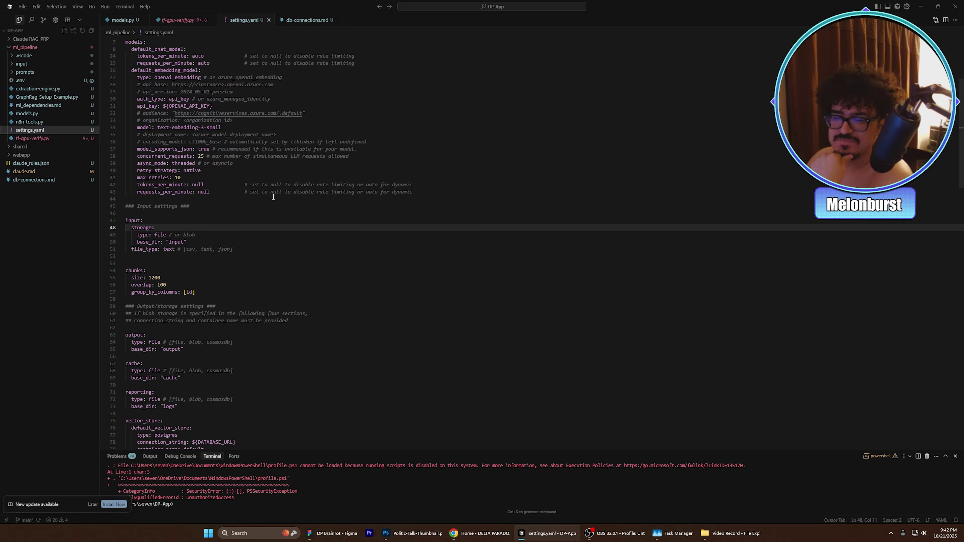
scroll(213, 209, "down", 7)
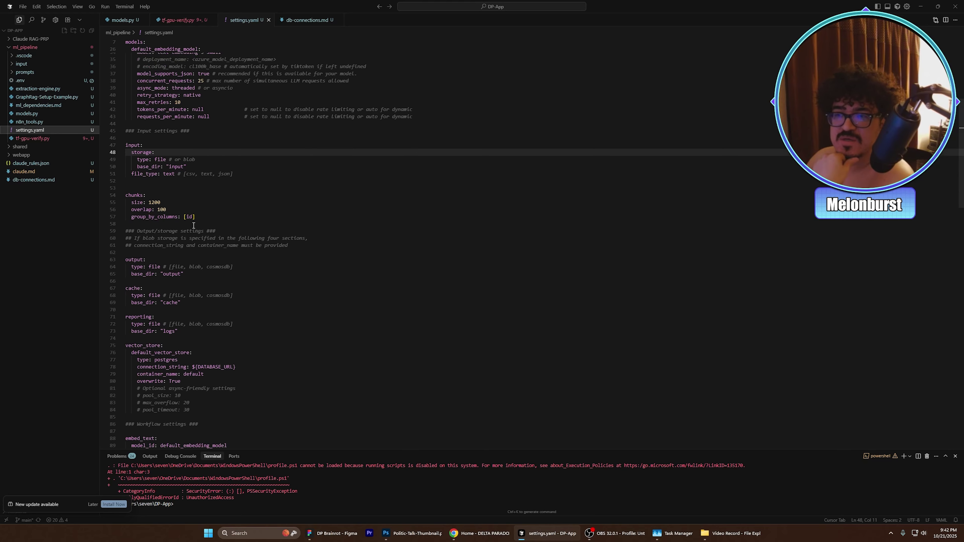
scroll(156, 293, "down", 3)
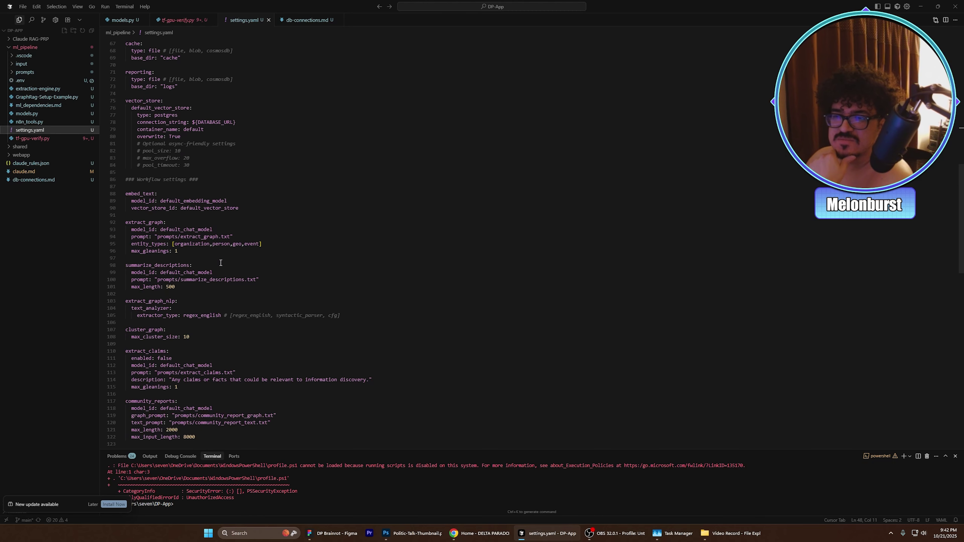
scroll(218, 269, "down", 5)
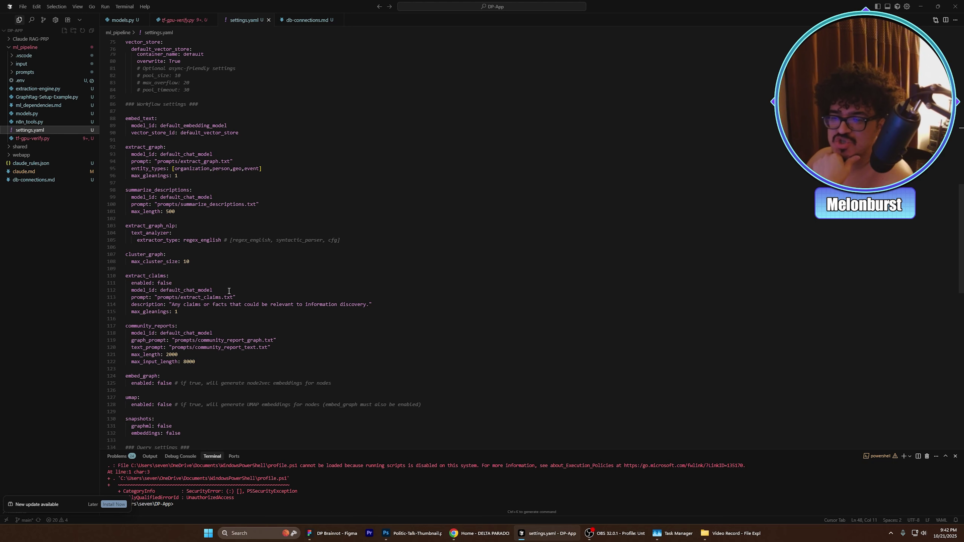
scroll(229, 291, "down", 15)
scroll(254, 309, "up", 10)
scroll(244, 298, "up", 20)
scroll(146, 270, "up", 8)
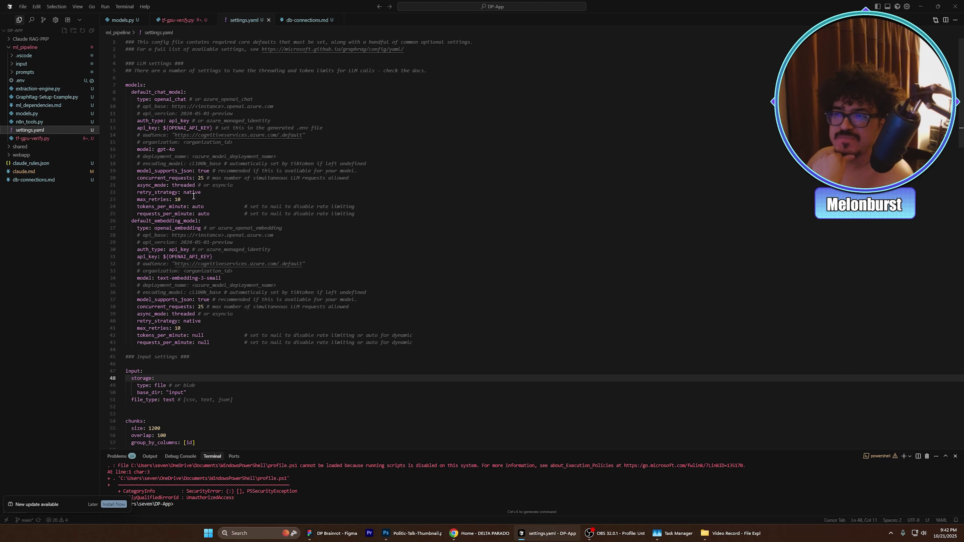
Review the chunks and output settings in settings.yaml and highlight the entity_types list under extract_graph
scroll(193, 196, "down", 12)
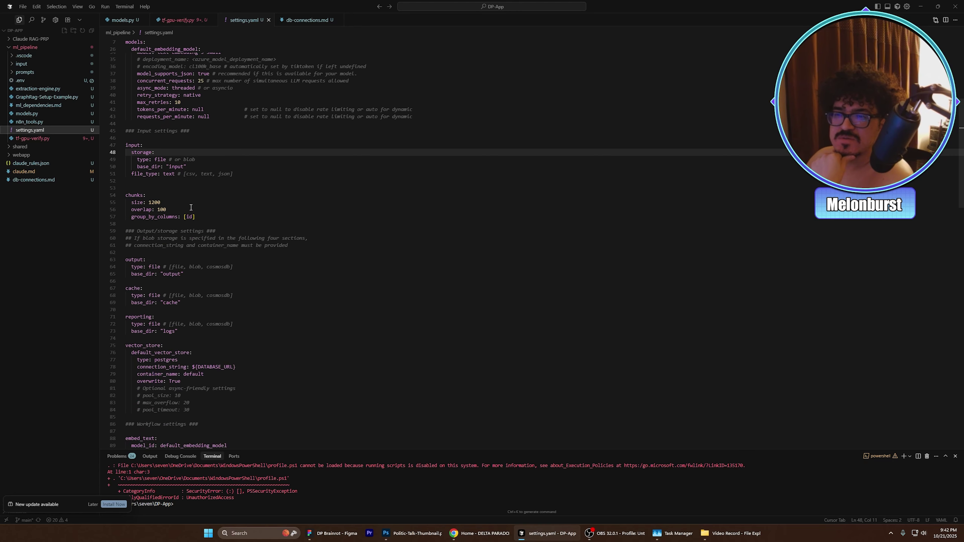
scroll(192, 206, "down", 7)
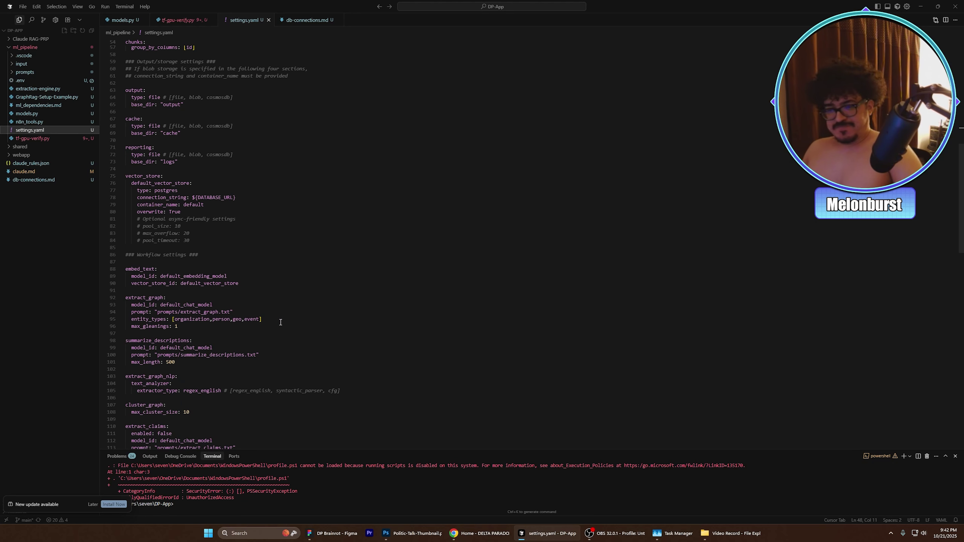
left_click_drag(174, 320, 234, 319)
left_click(253, 323)
scroll(370, 213, "up", 10)
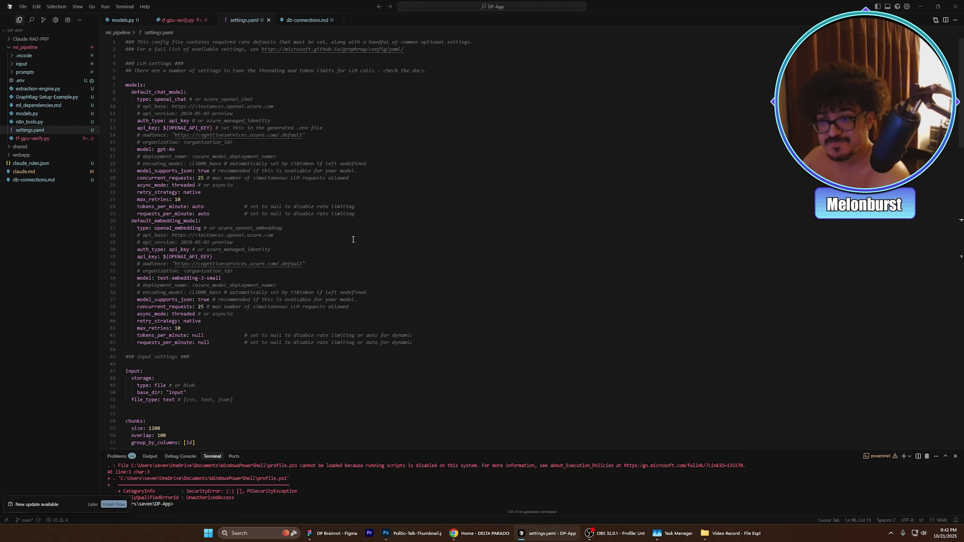
Recheck tf-gpu-verify.py and settings.yaml, and switch to the Delta Paradox home page in Chrome
left_click(38, 139)
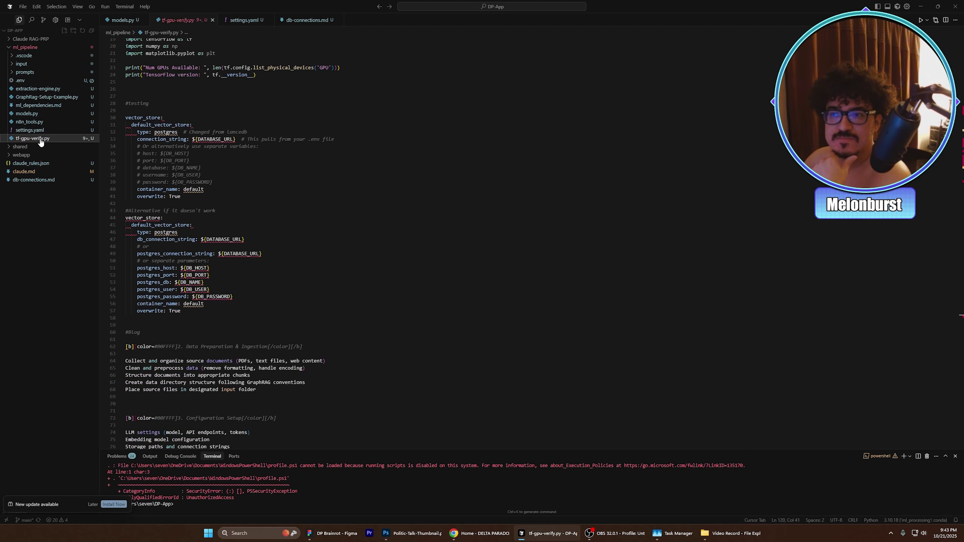
left_click(40, 132)
left_click(480, 533)
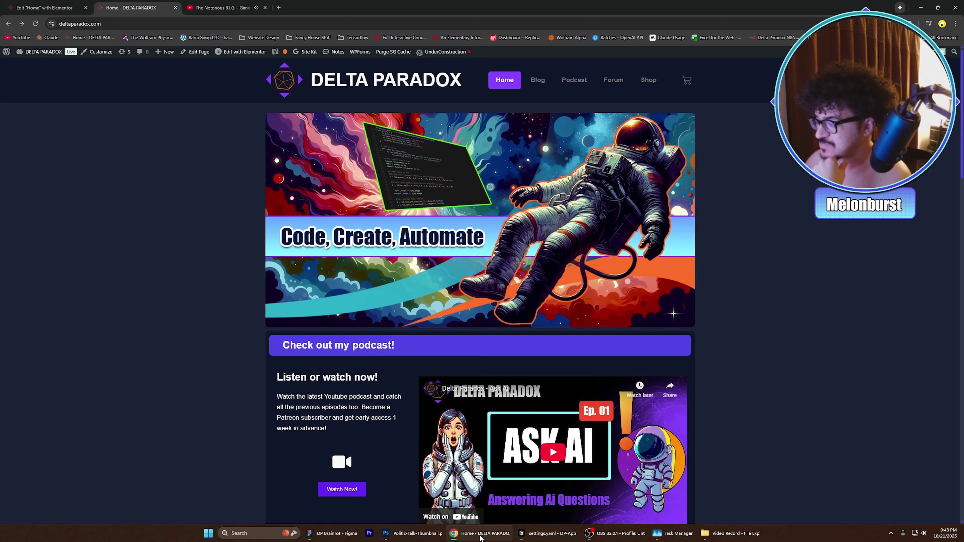
Review the Delta Paradox home page from the podcast and website packages to the articles and footer, and switch to the Politic-Talk-Thumbnail document in Photoshop
scroll(452, 343, "down", 4)
scroll(444, 302, "up", 5)
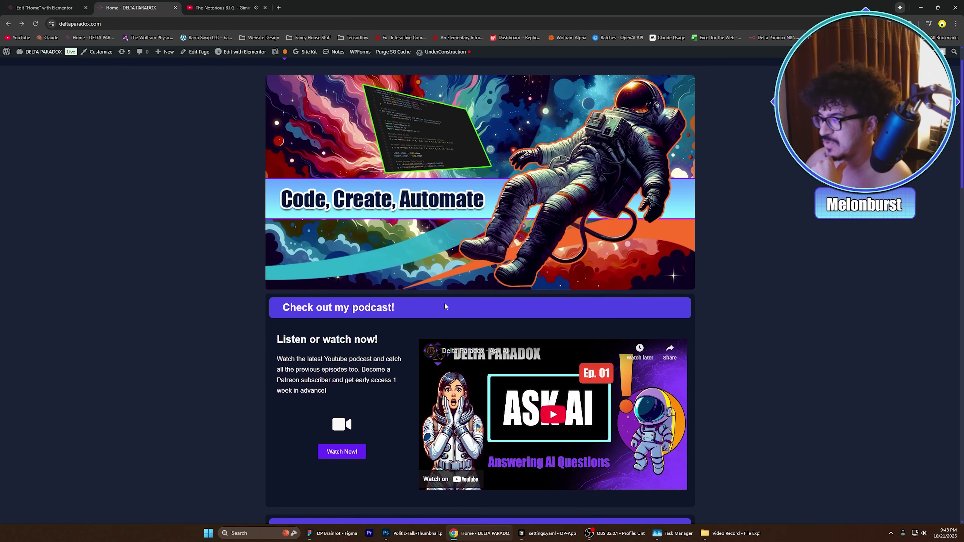
scroll(407, 274, "down", 8)
scroll(406, 285, "up", 5)
scroll(417, 267, "down", 4)
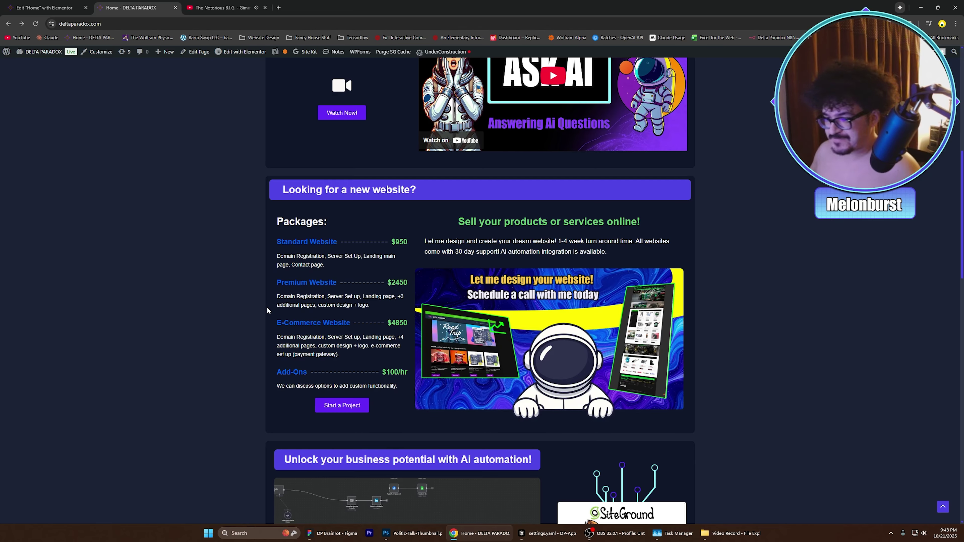
scroll(410, 192, "down", 7)
scroll(409, 193, "up", 15)
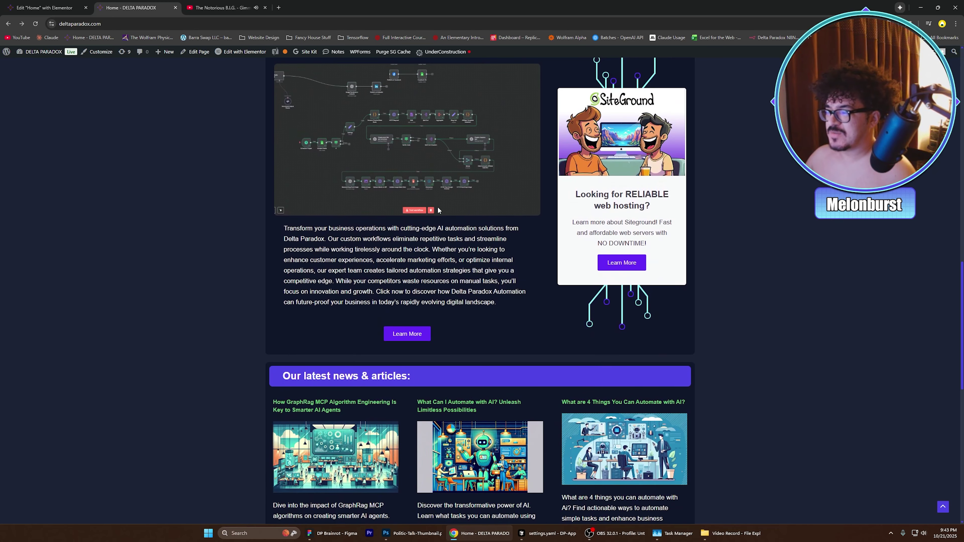
scroll(444, 174, "down", 20)
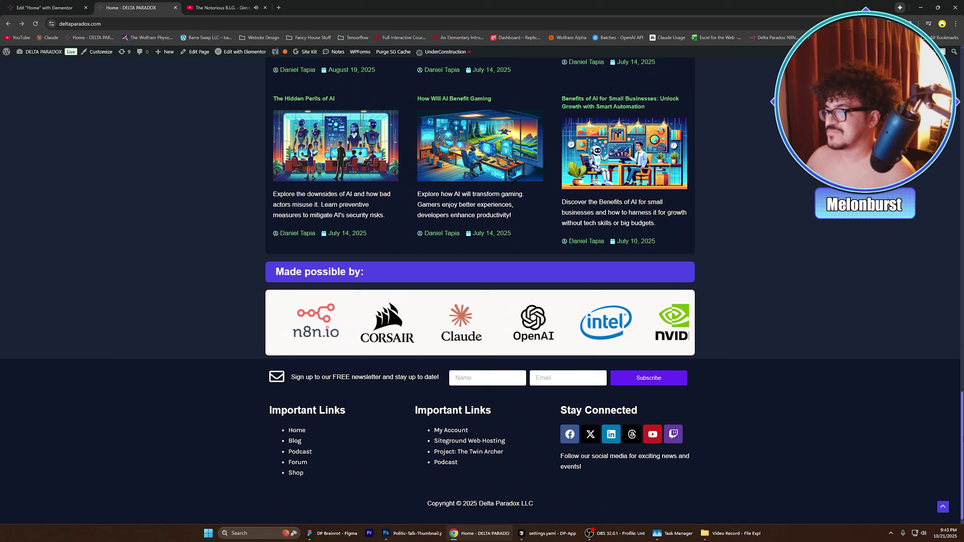
left_click_drag(963, 439, 963, 91)
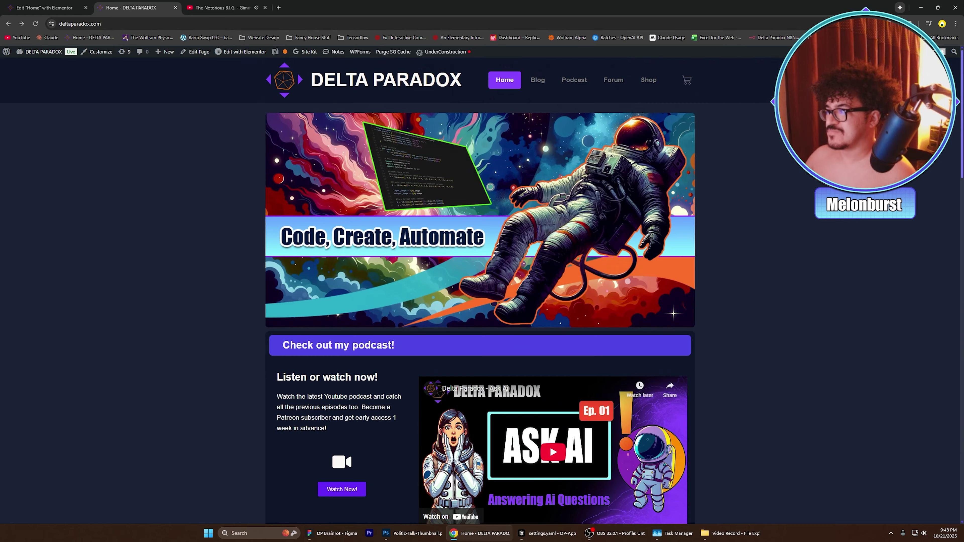
key("alt+Tab")
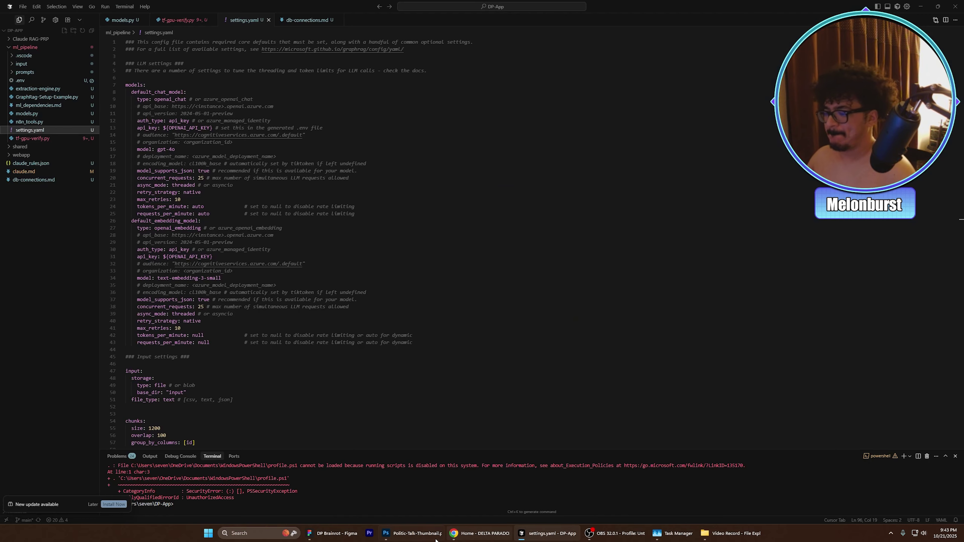
left_click(410, 533)
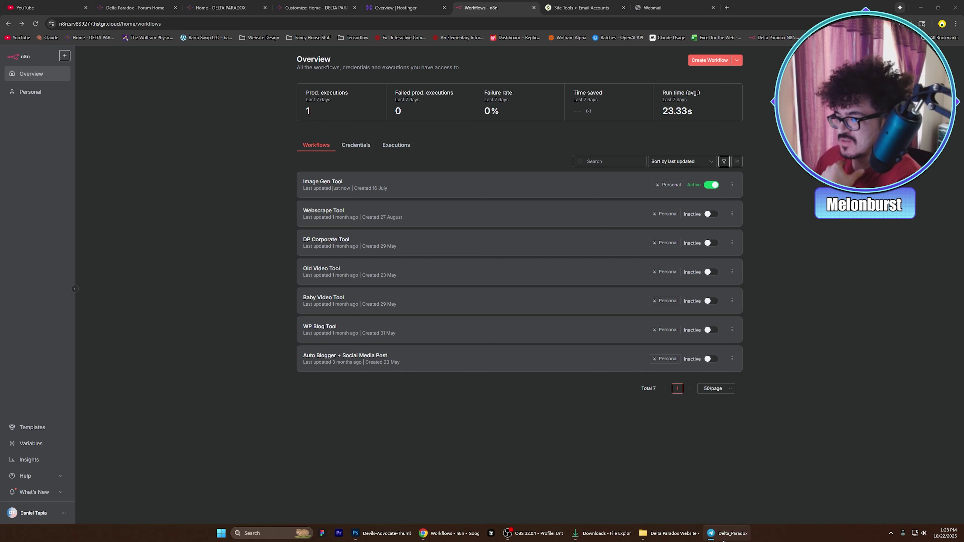
Switch from the n8n workflows overview to the Delta_Paradox window in Telegram
left_click(713, 533)
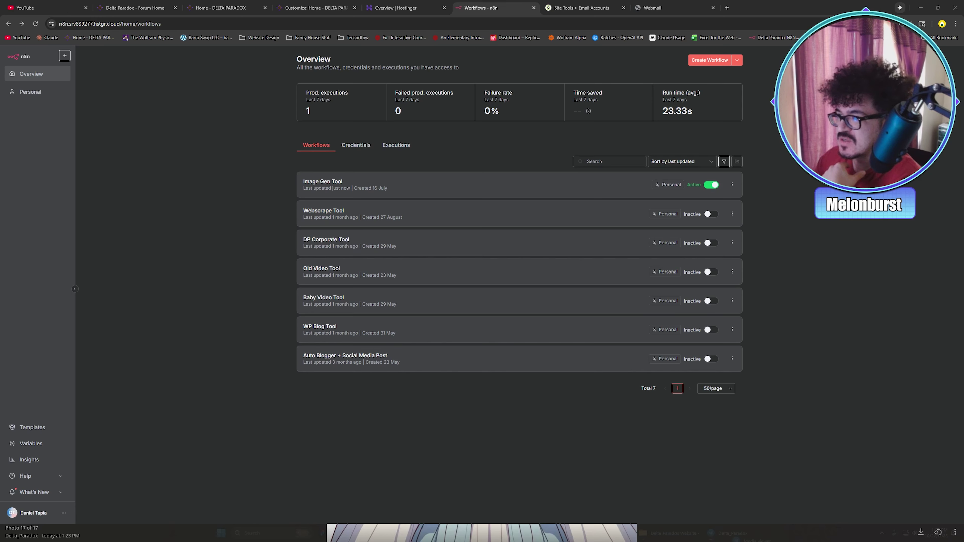